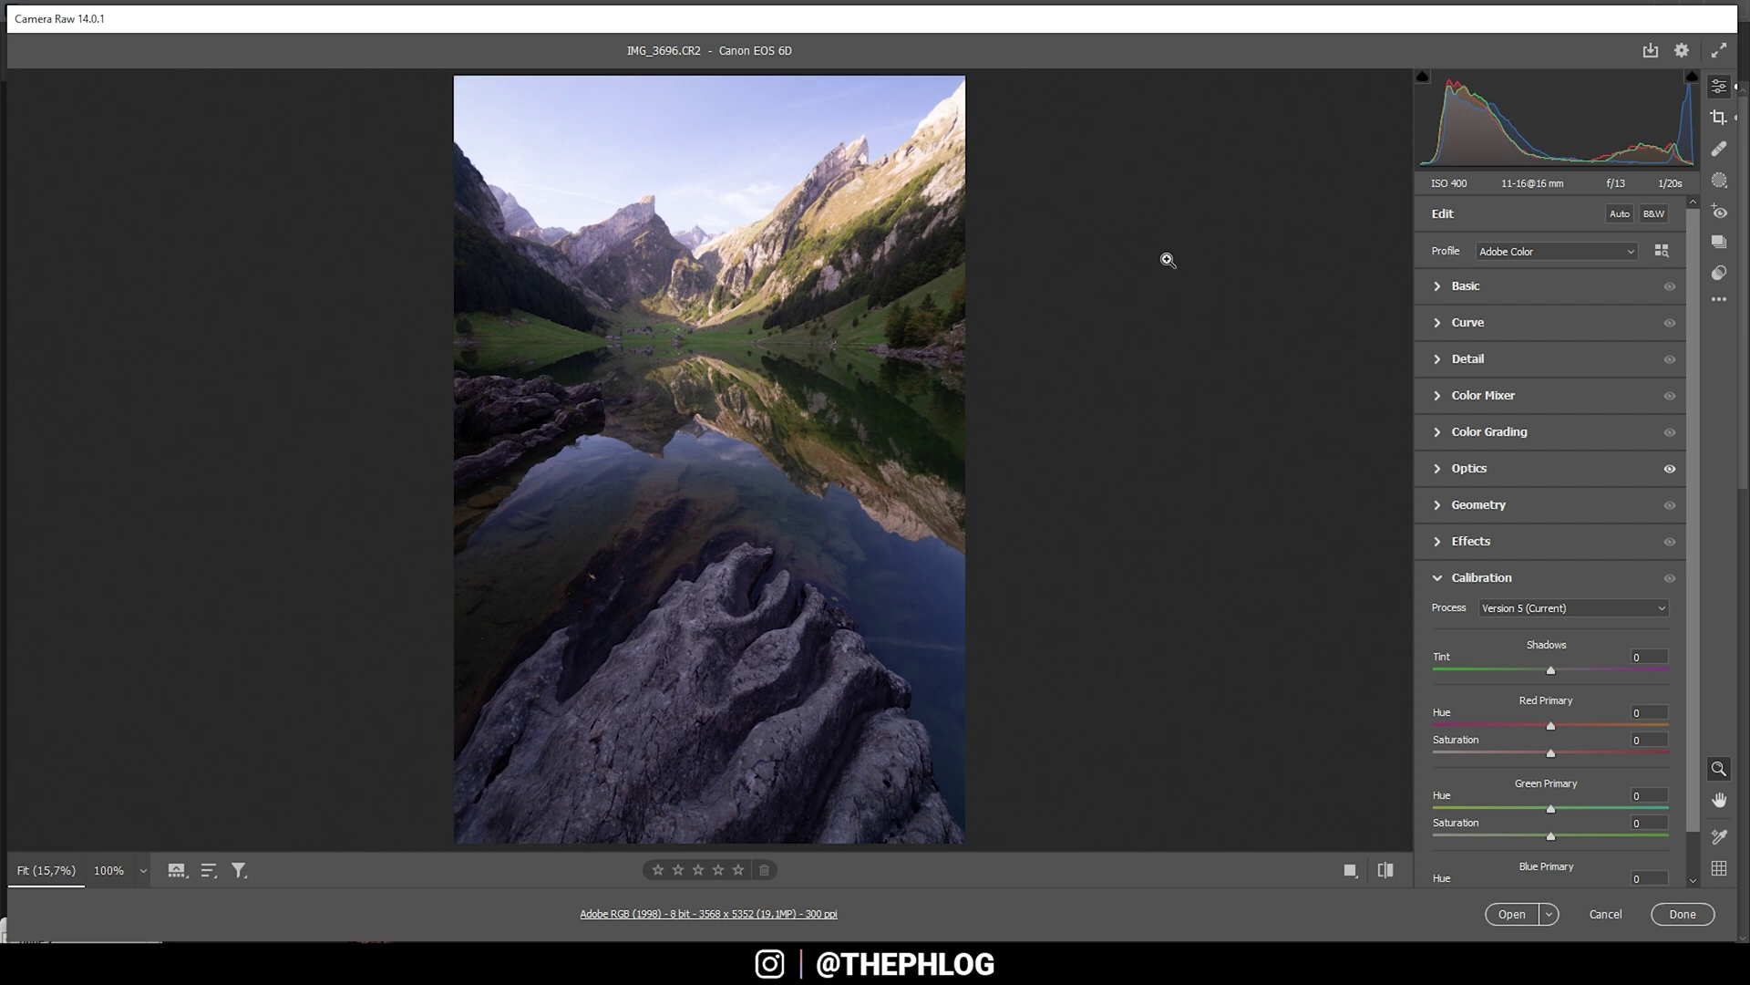
# Switch the camera profile from Adobe Color to Adobe Standard and expand the Basic panel.
pyautogui.click(1506, 253)
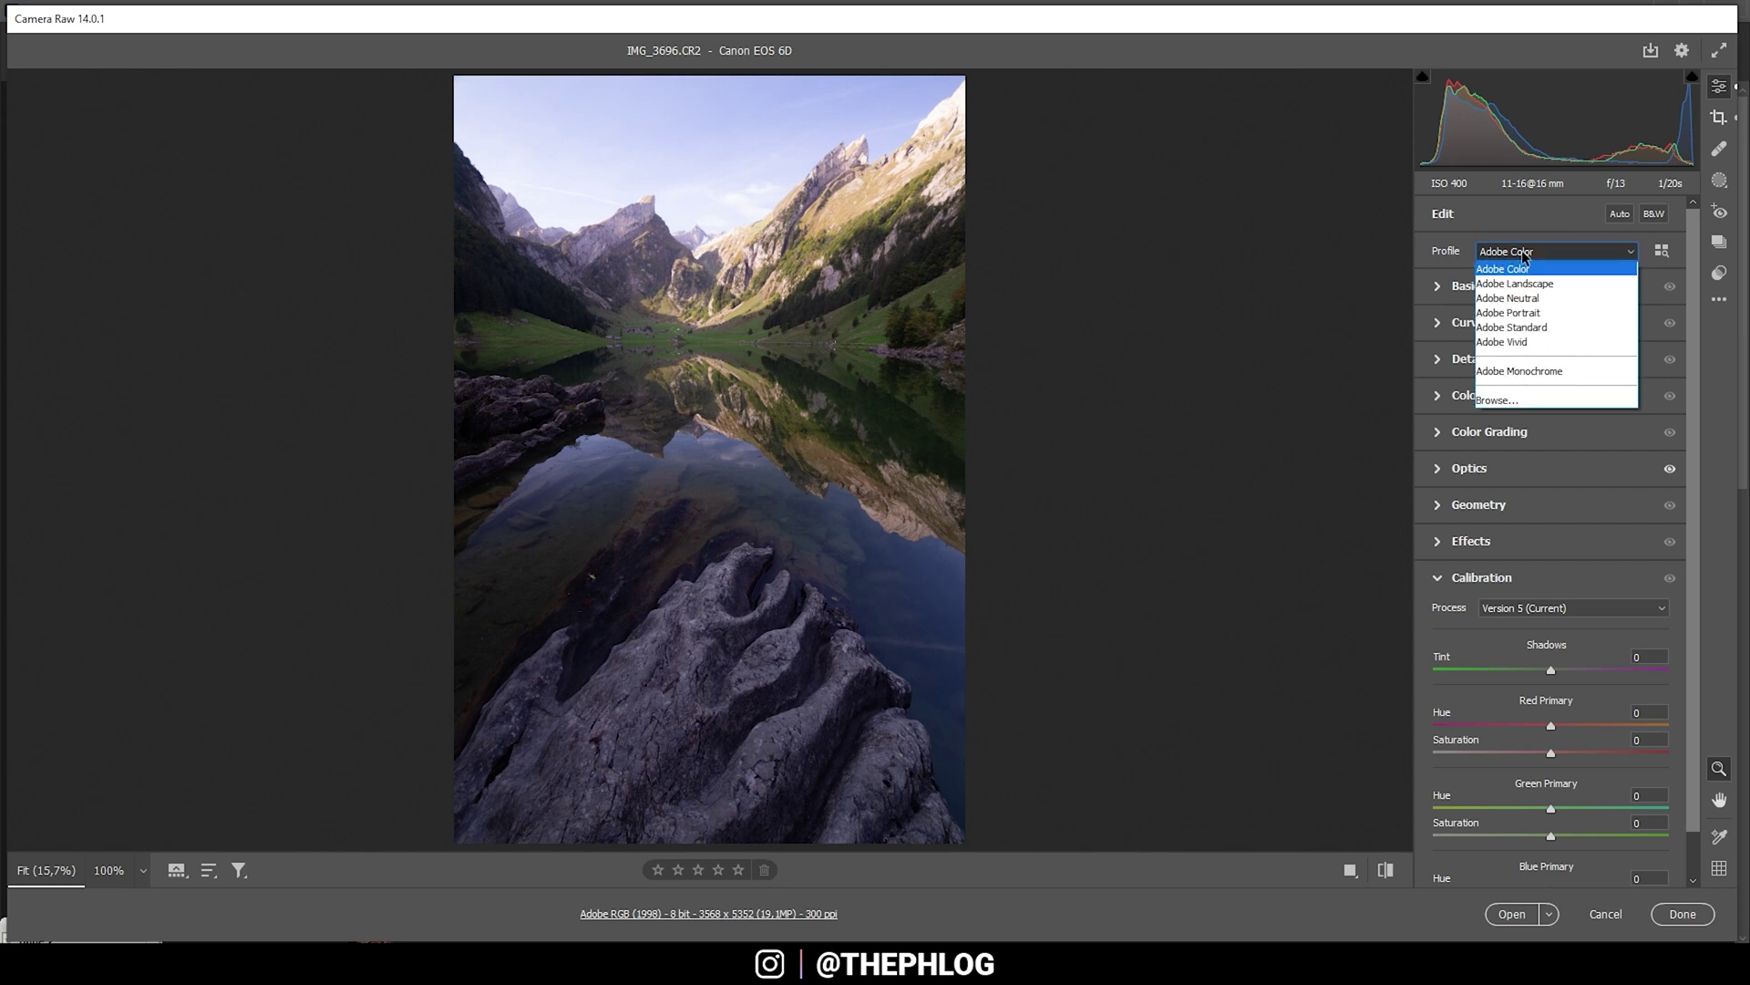
pyautogui.click(1515, 326)
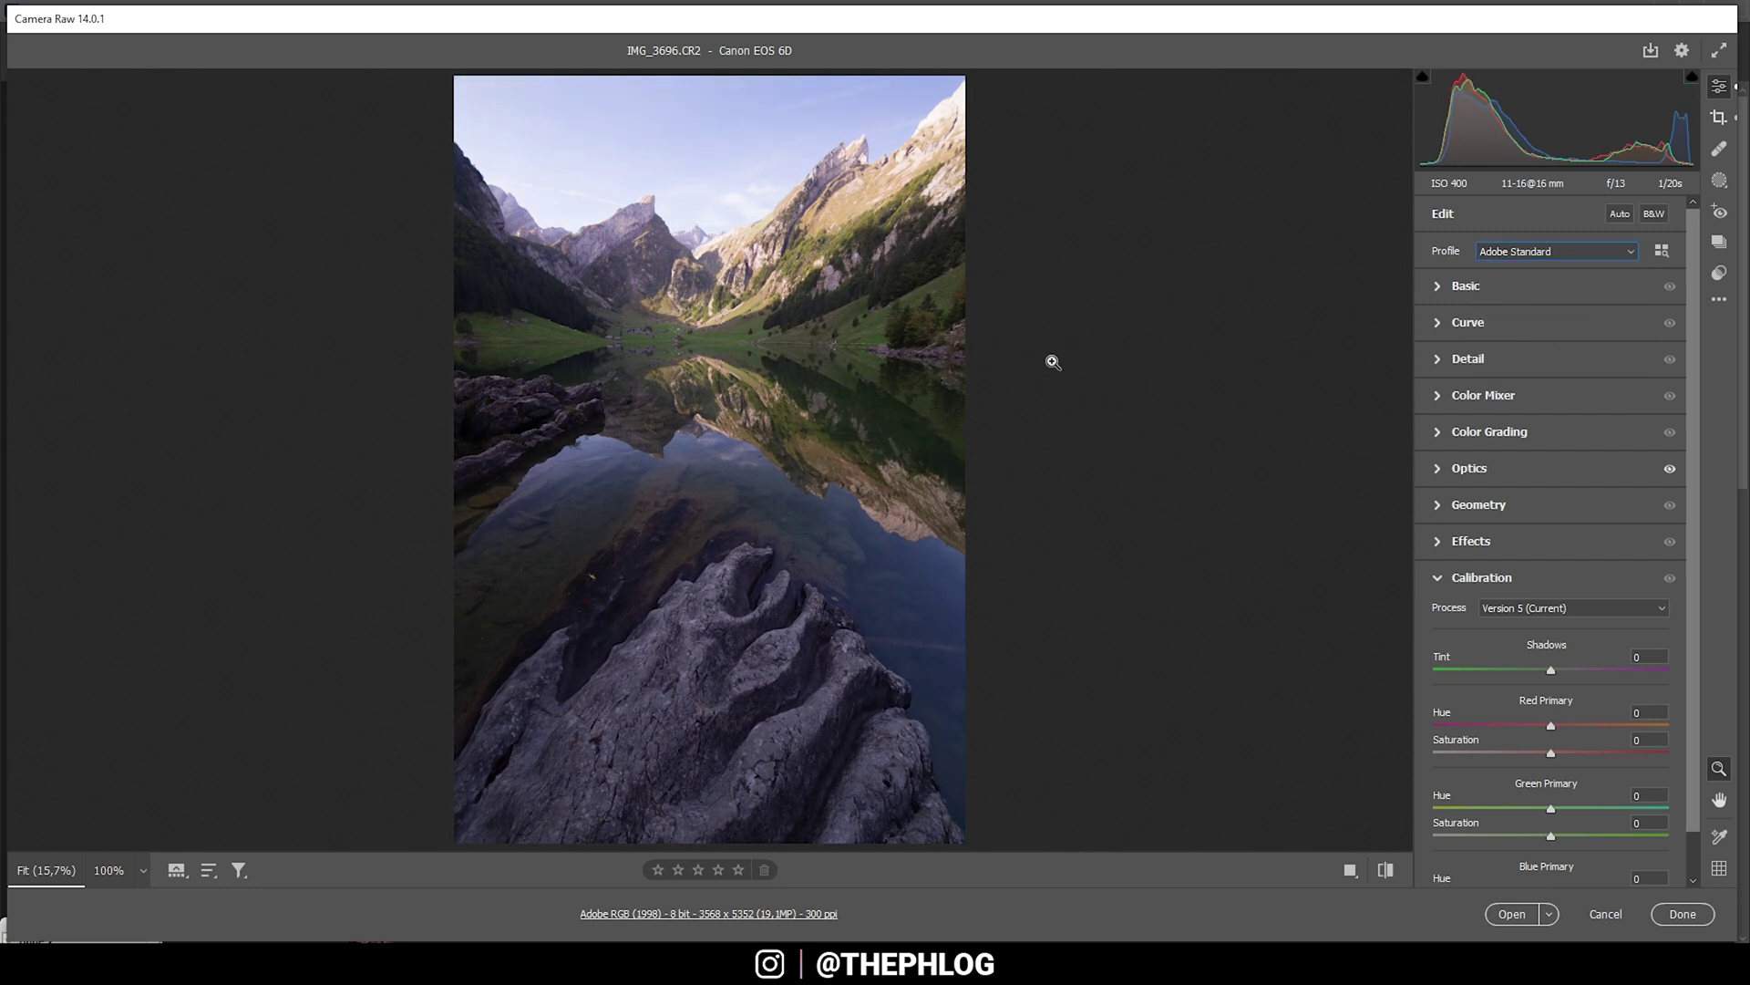
pyautogui.click(1436, 288)
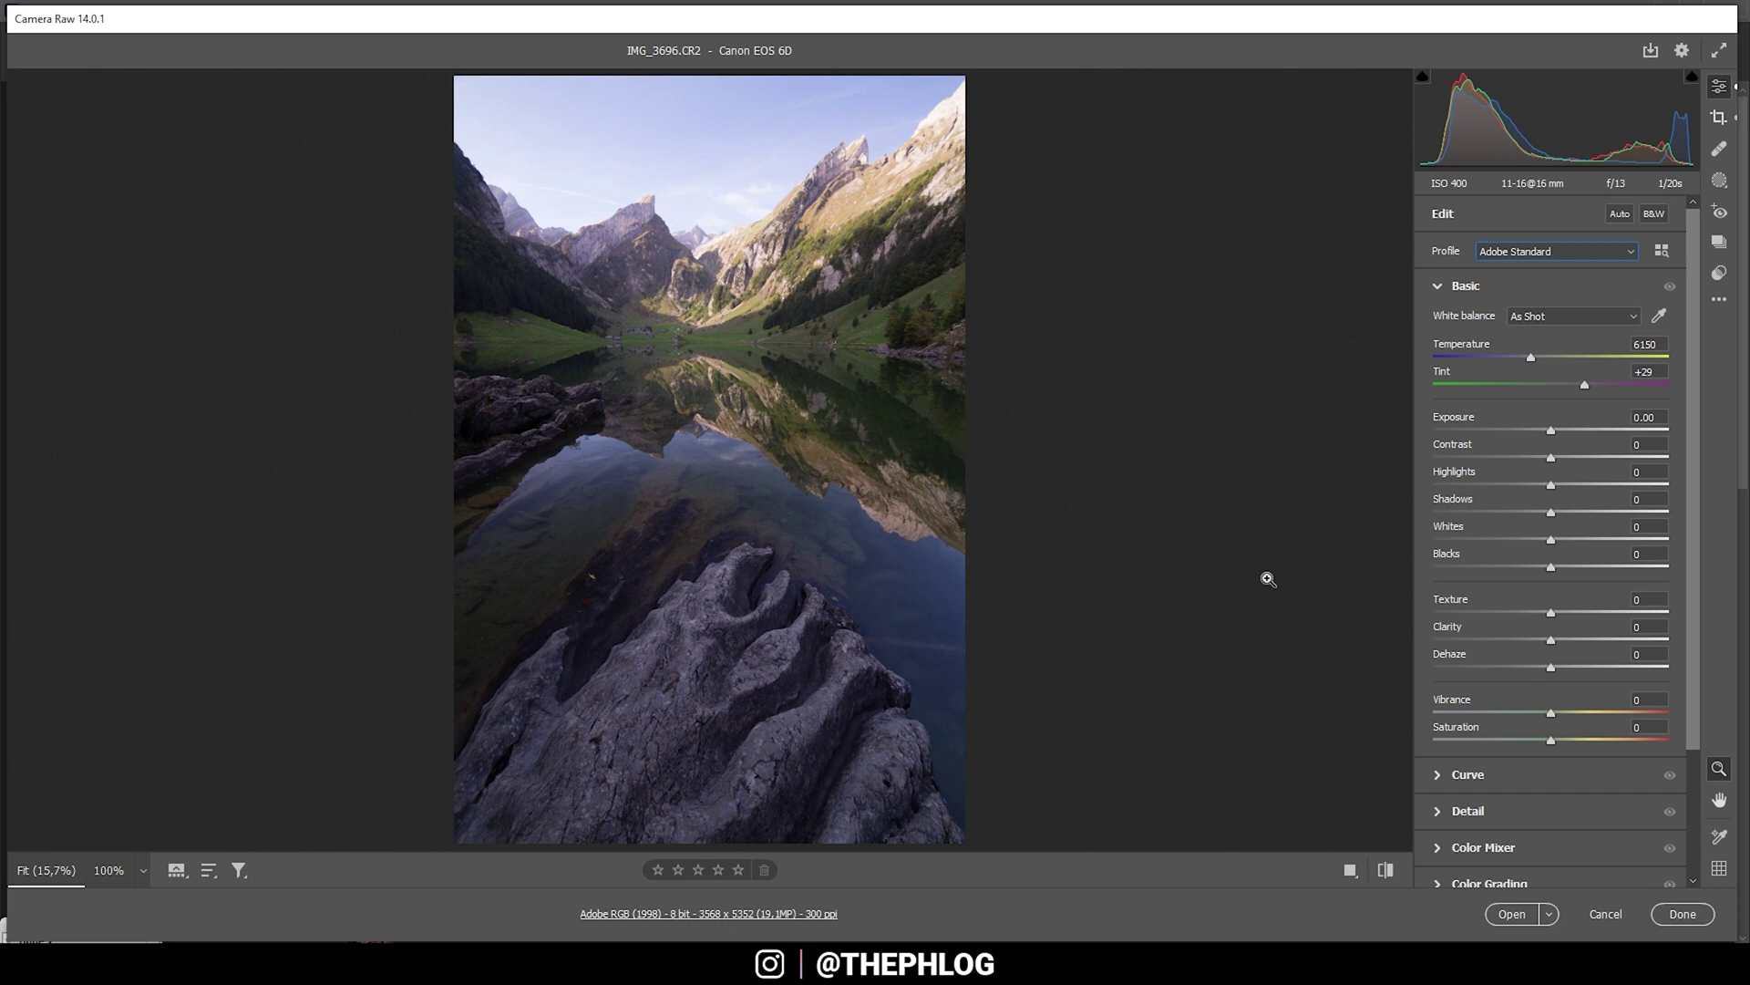
# Set white balance to Daylight, Highlights to -65 and Exposure to +0.15, and start raising Whites.
pyautogui.click(1557, 316)
pyautogui.click(1540, 363)
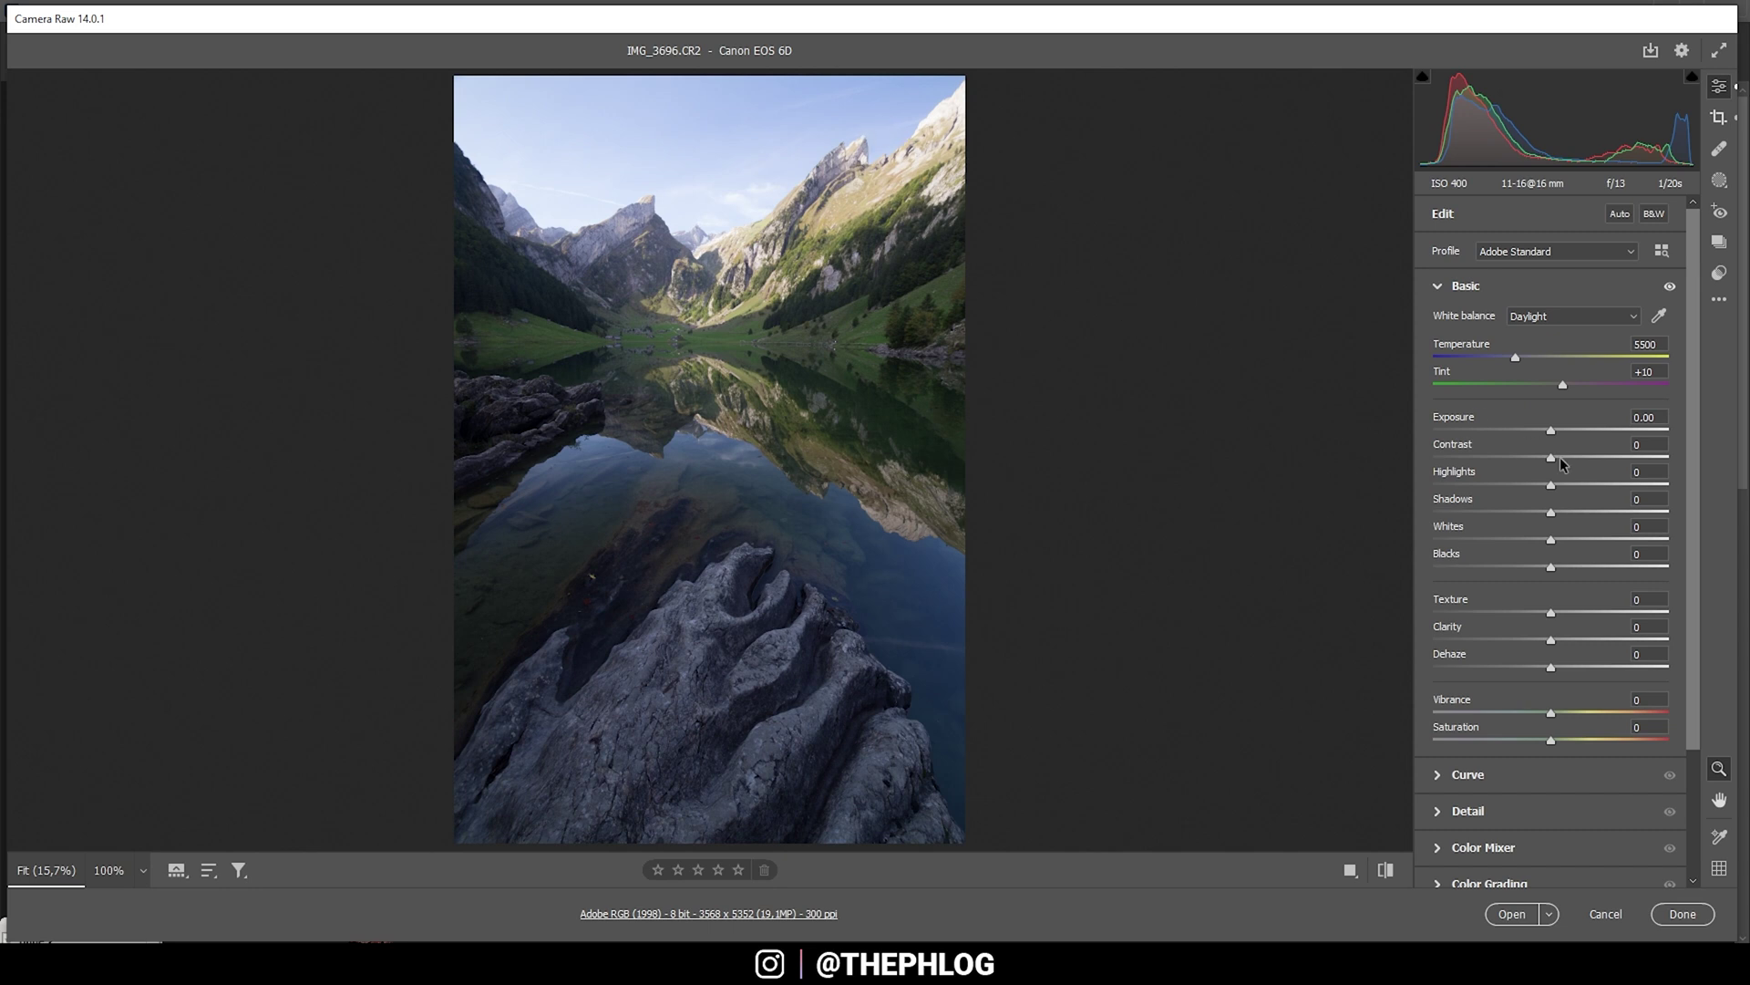
pyautogui.moveTo(1539, 486); pyautogui.dragTo(1469, 478)
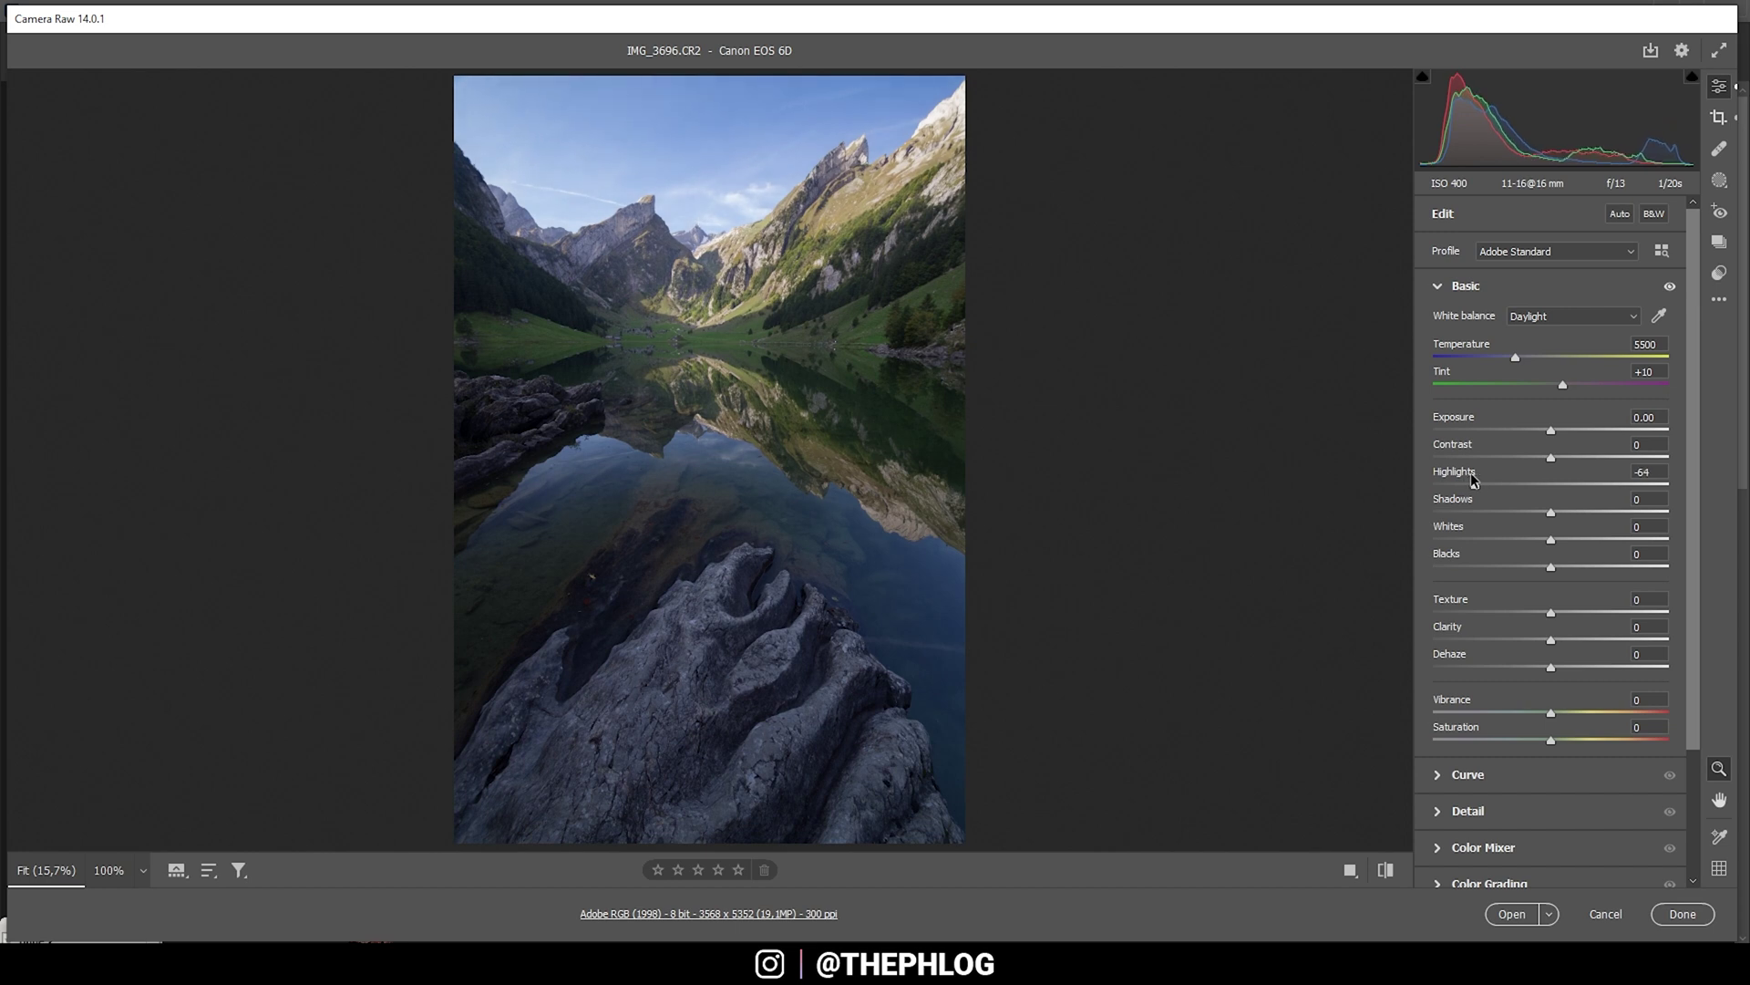
pyautogui.moveTo(1470, 472); pyautogui.dragTo(1468, 473)
pyautogui.moveTo(1550, 428); pyautogui.dragTo(1554, 429)
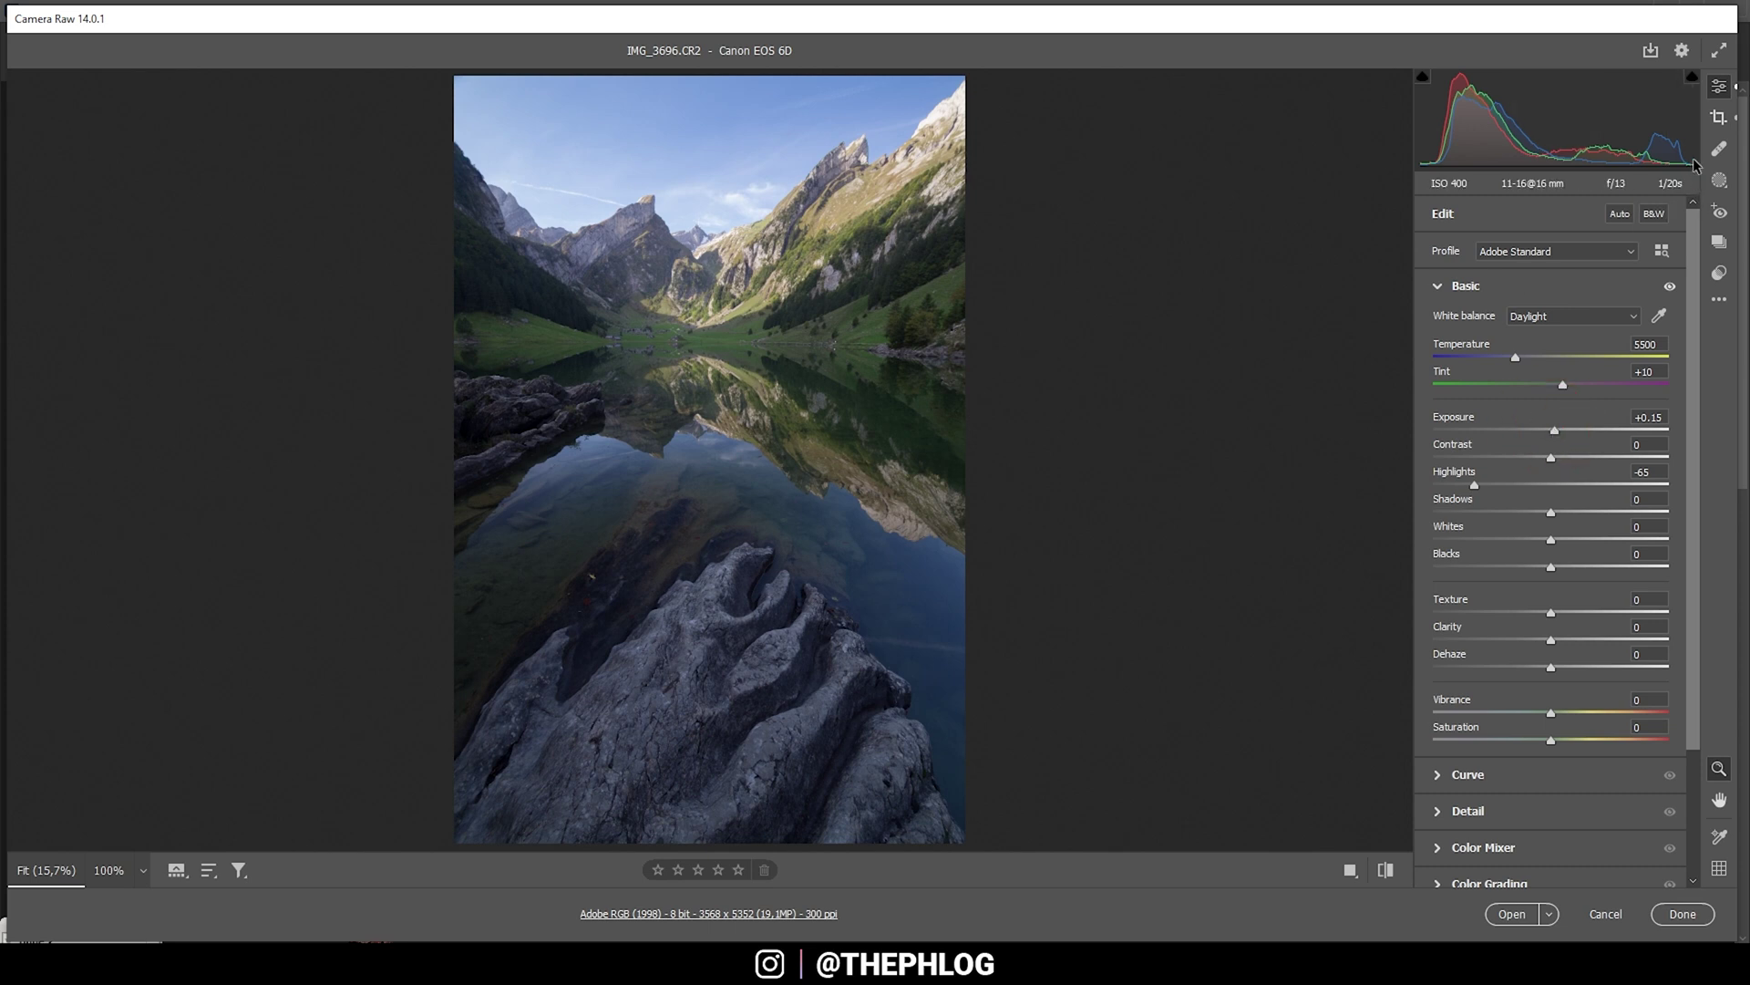
pyautogui.moveTo(1553, 540); pyautogui.dragTo(1589, 540)
# Raise Whites to +32 while checking for clipping, then set Shadows -36 and Contrast +5.
pyautogui.press('alt')
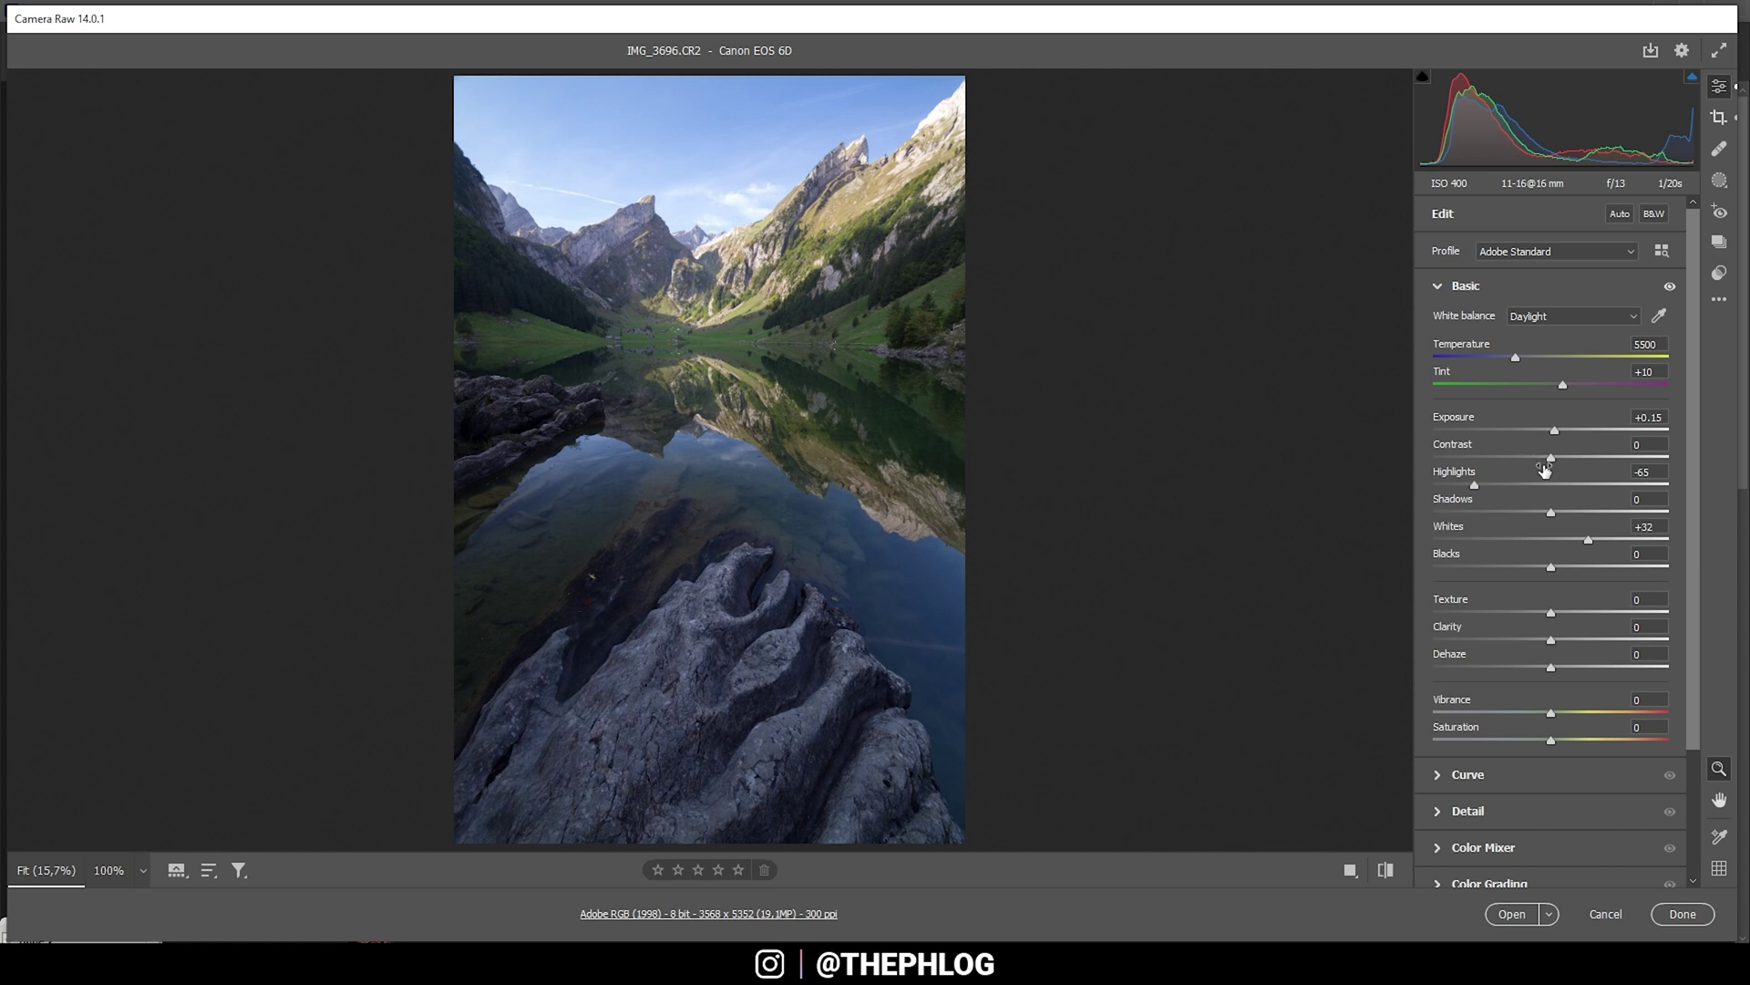
pyautogui.moveTo(1550, 513); pyautogui.dragTo(1506, 511)
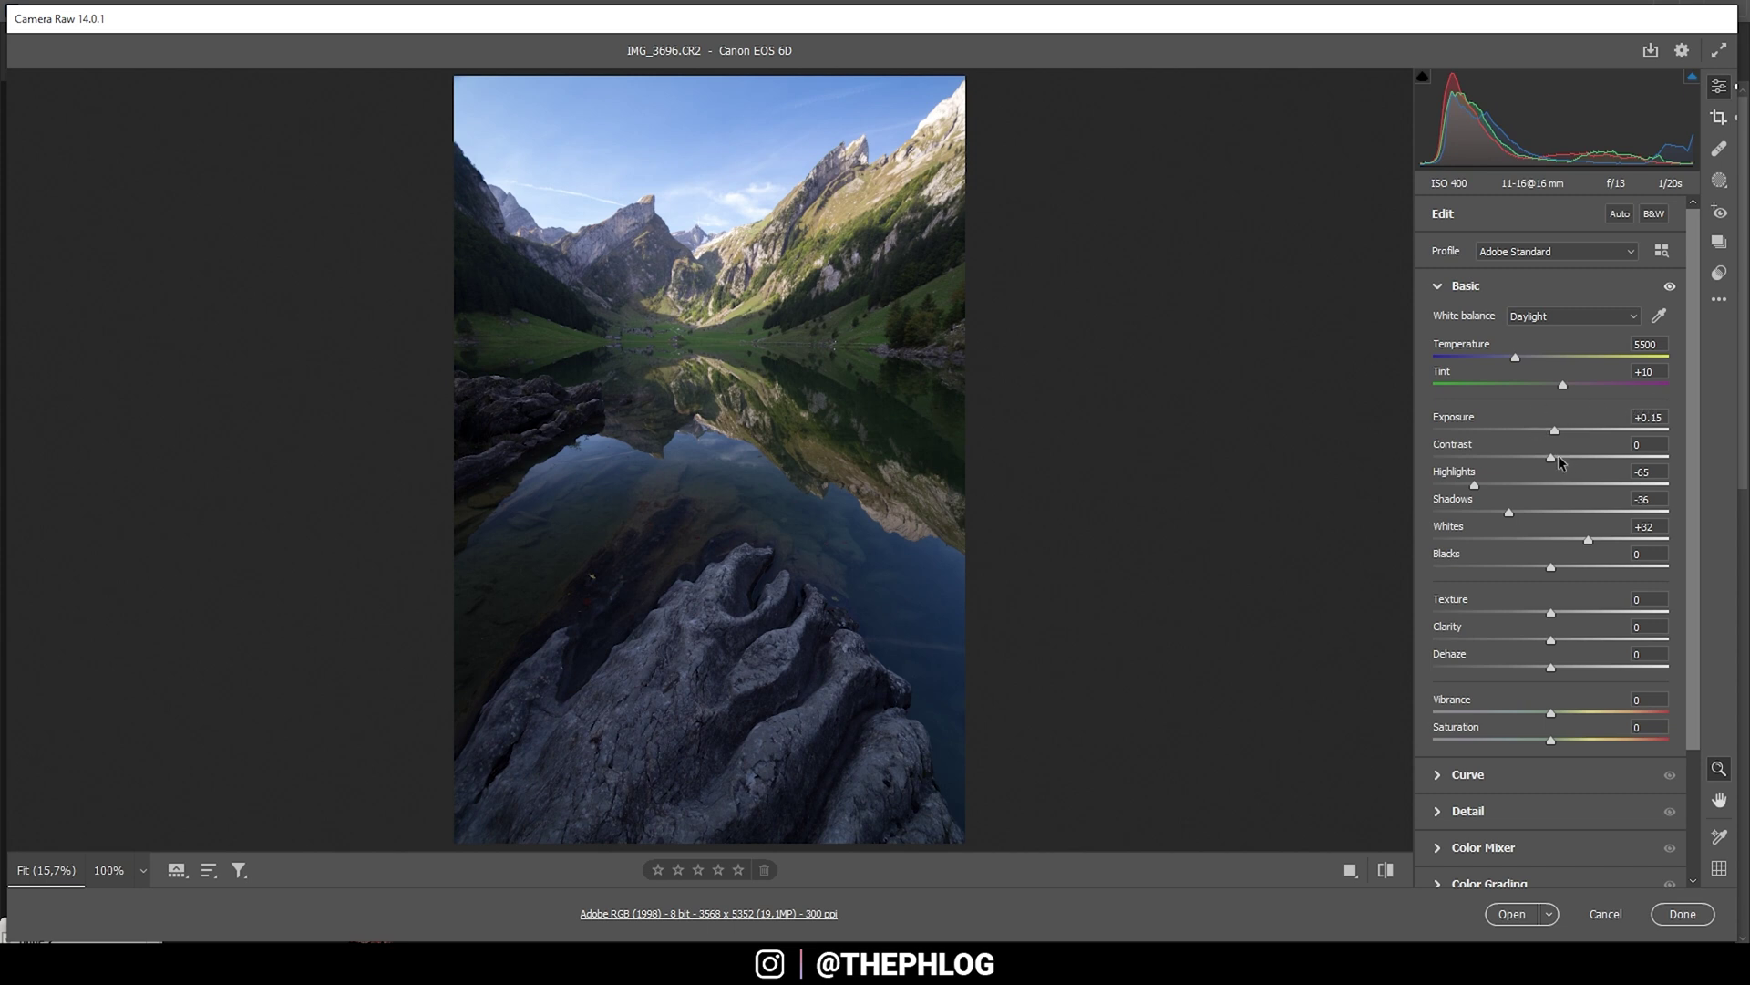
pyautogui.moveTo(1554, 456); pyautogui.dragTo(1556, 456)
# In the Basic panel, set Texture +5, Clarity +24, Vibrance +26 and Saturation +21.
pyautogui.click(1557, 614)
pyautogui.moveTo(1551, 638); pyautogui.dragTo(1575, 640)
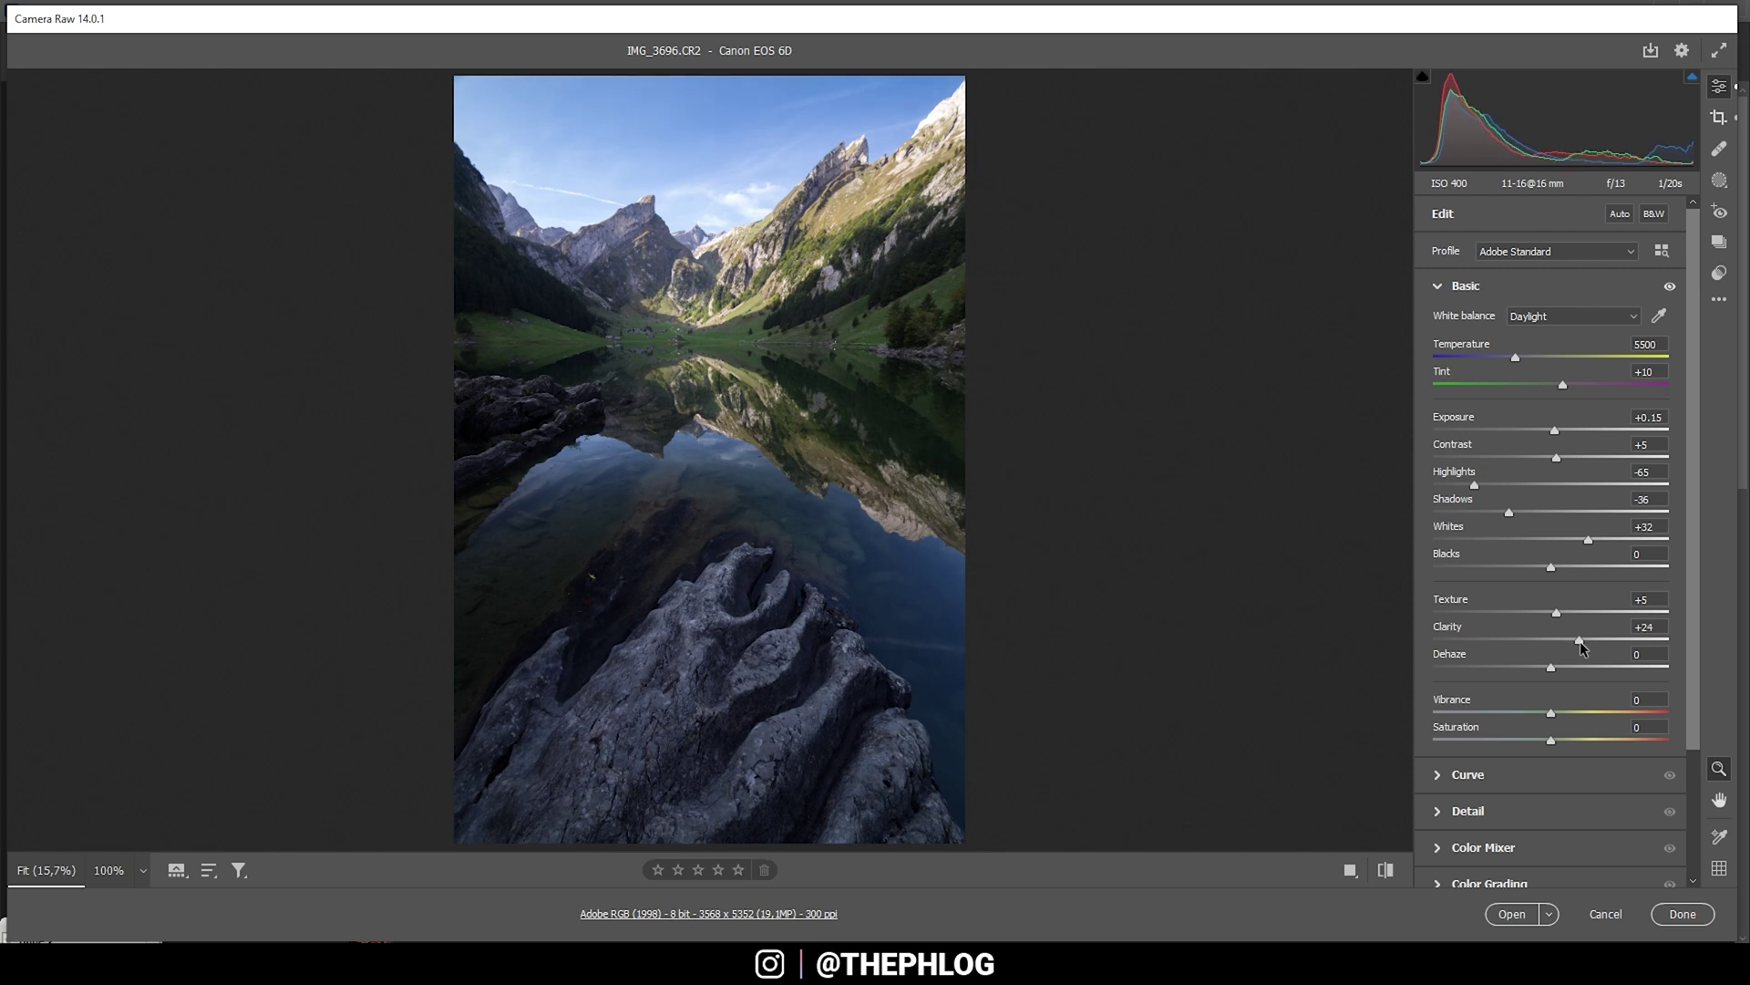
pyautogui.moveTo(1551, 715)
pyautogui.mouseDown()
pyautogui.moveTo(1582, 714)
pyautogui.moveTo(1566, 740)
pyautogui.mouseUp()
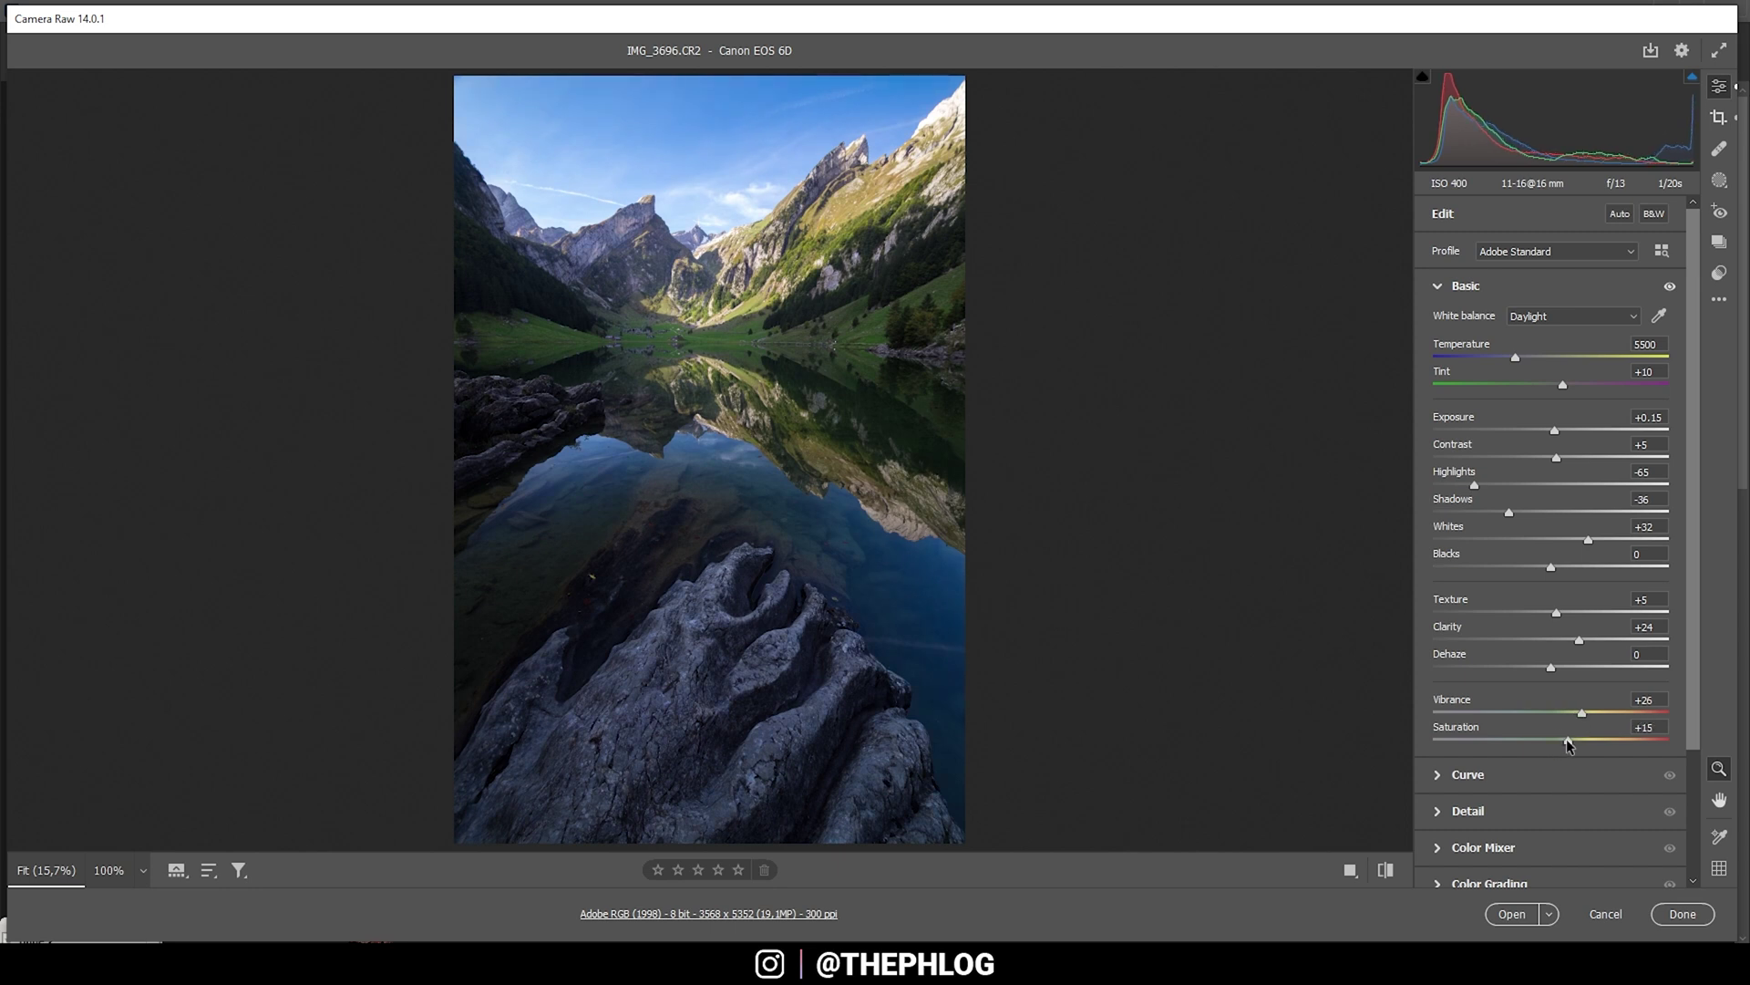
pyautogui.moveTo(1578, 737); pyautogui.dragTo(1575, 736)
# Add a linear gradient mask across the waterline with Shadows +25 and Whites +13, then return to Edit.
pyautogui.click(1719, 182)
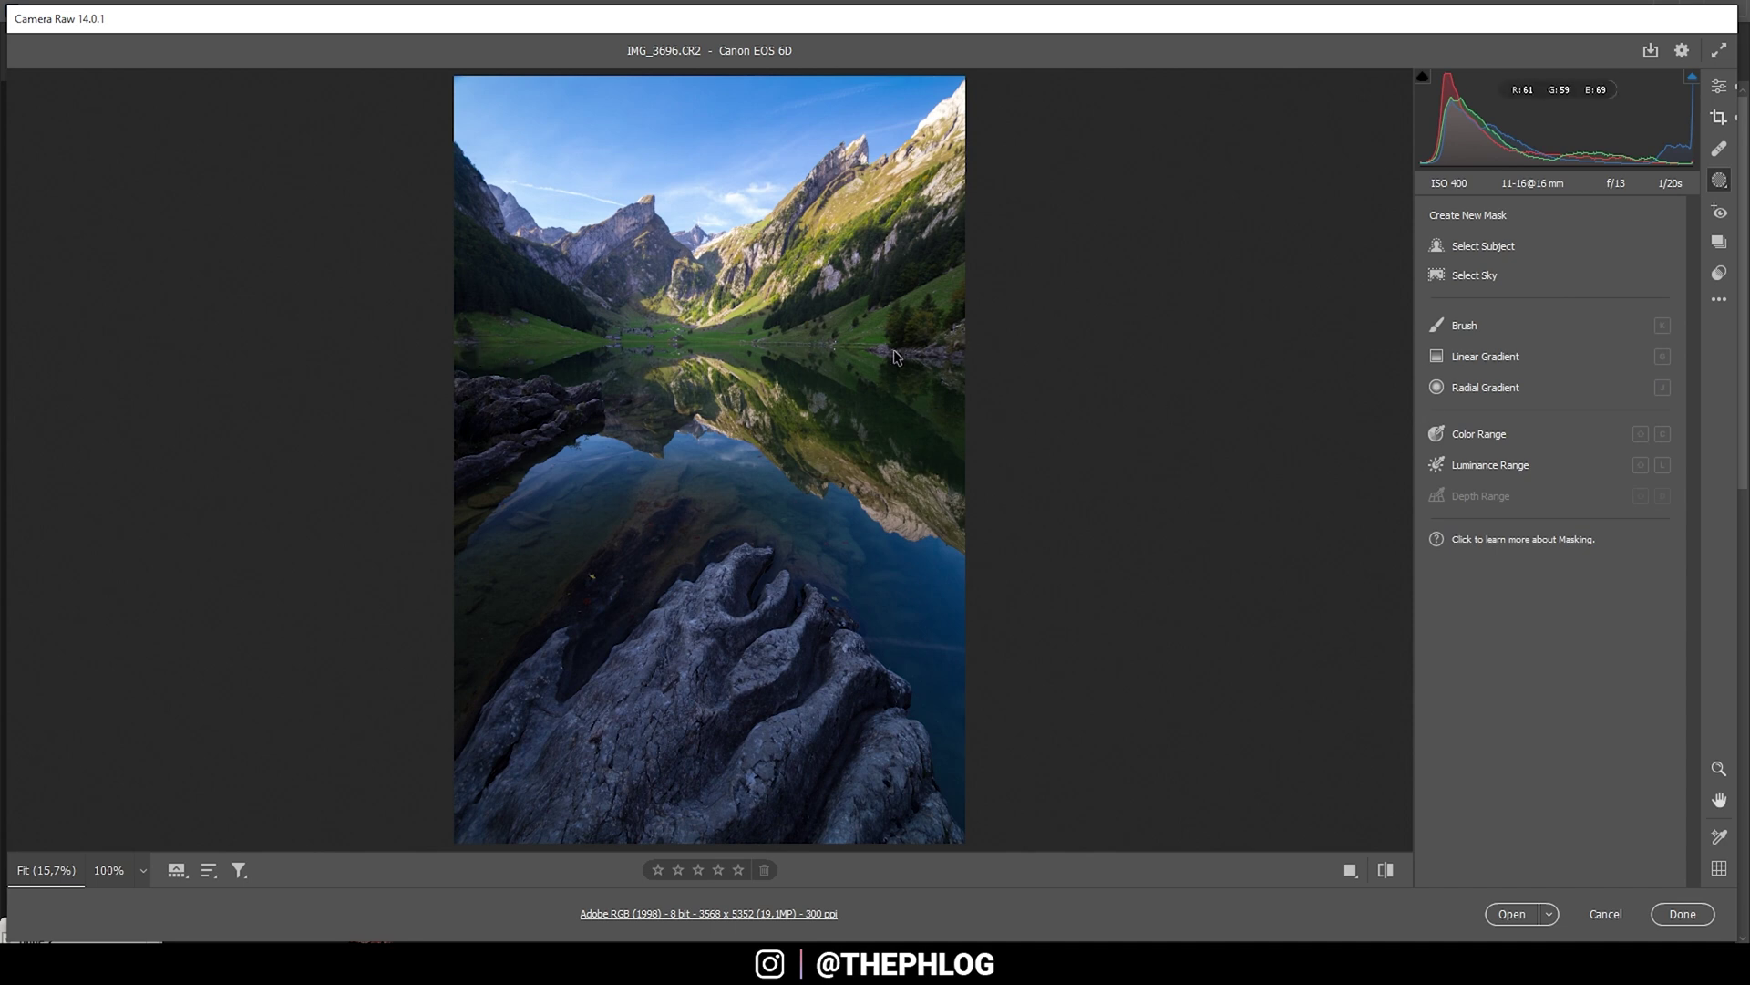
pyautogui.click(1484, 356)
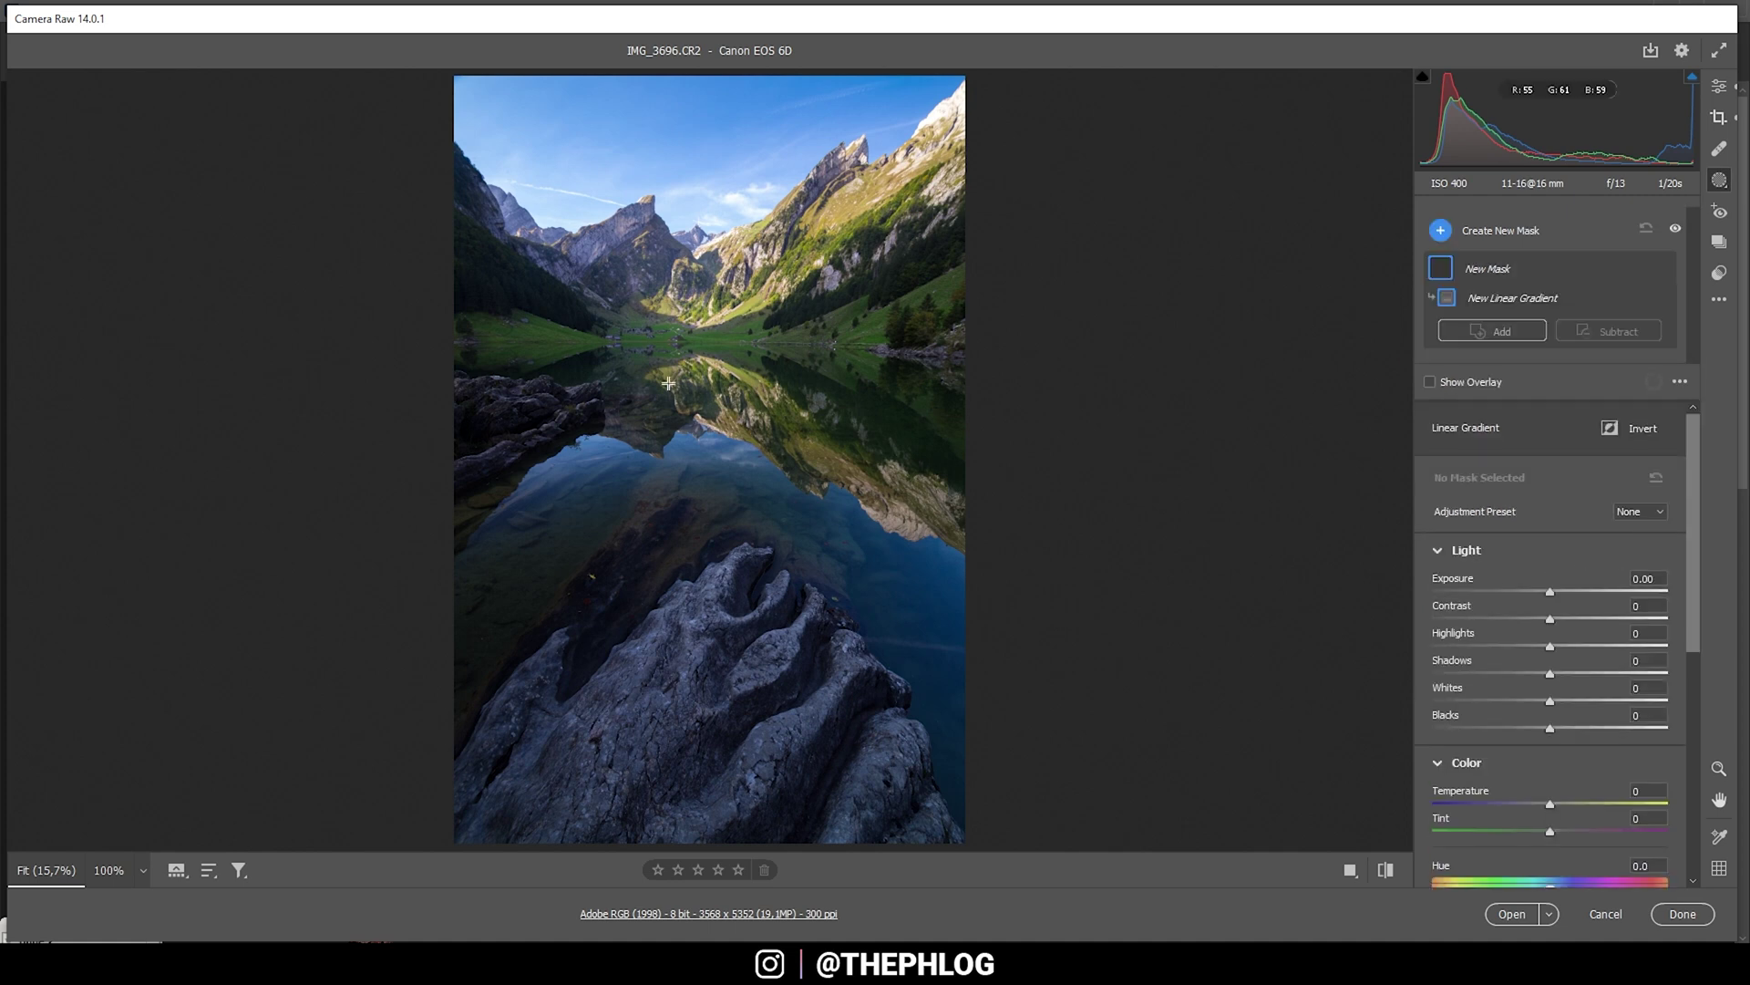
pyautogui.moveTo(687, 351); pyautogui.dragTo(687, 338)
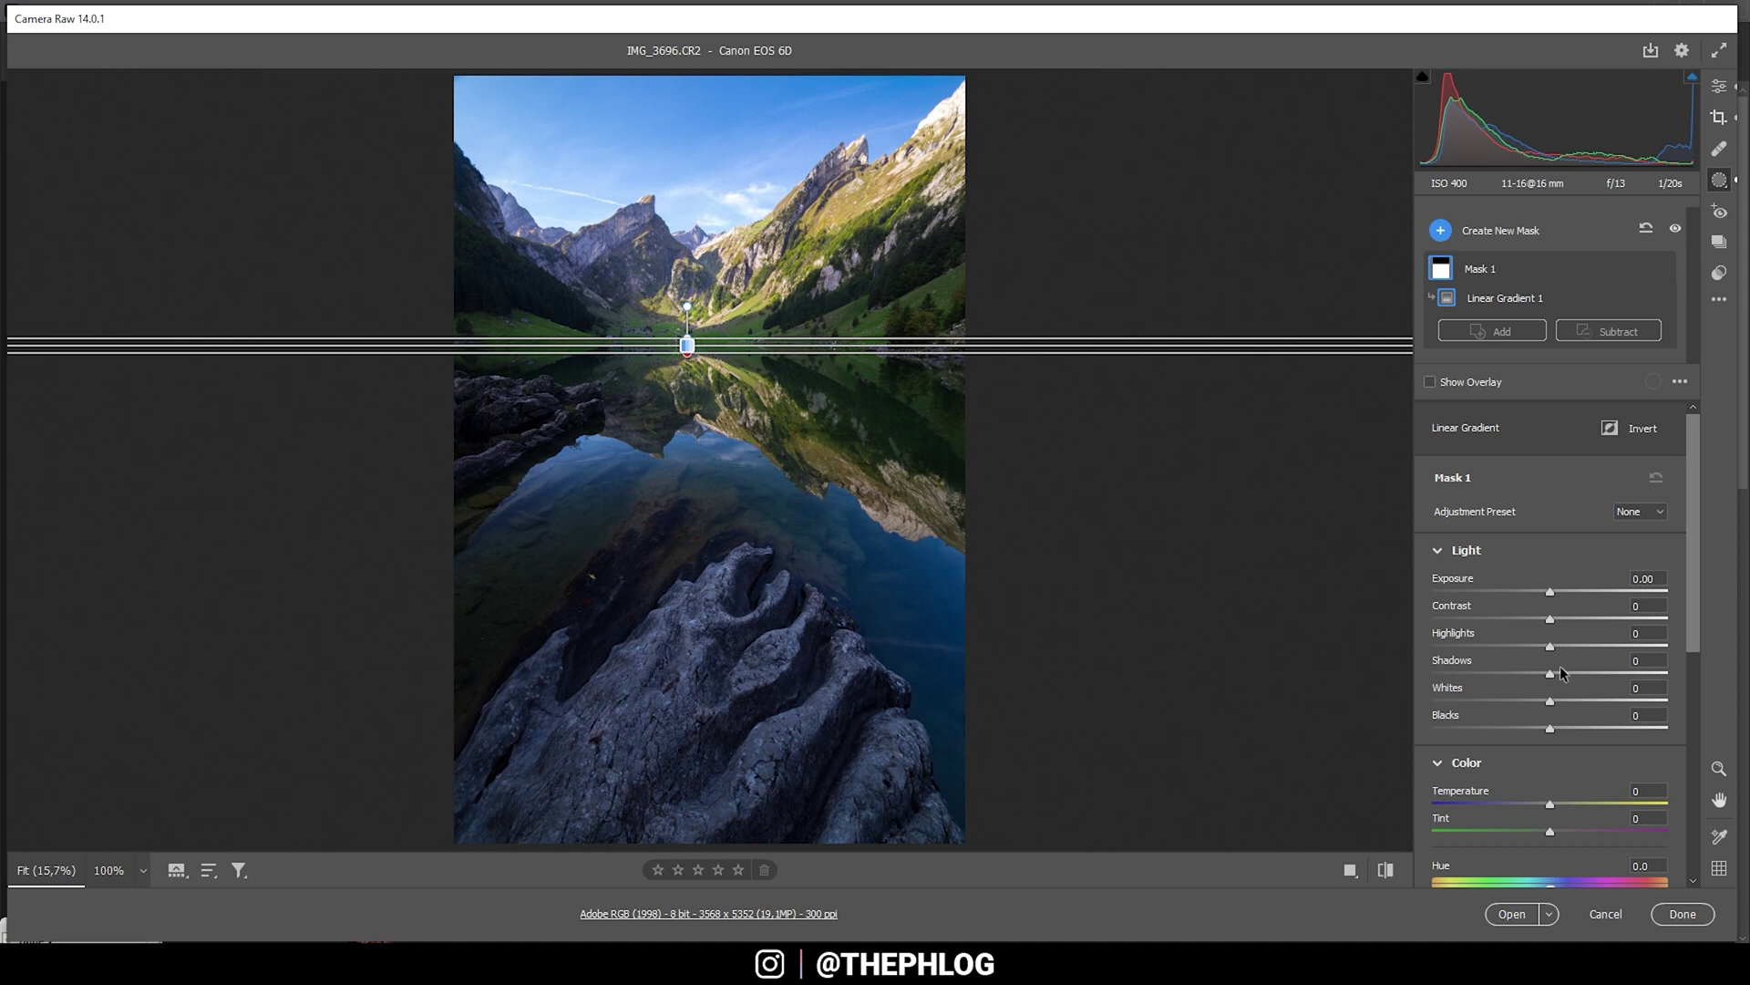
pyautogui.moveTo(1550, 674)
pyautogui.mouseDown()
pyautogui.moveTo(1579, 671)
pyautogui.moveTo(1569, 698)
pyautogui.mouseUp()
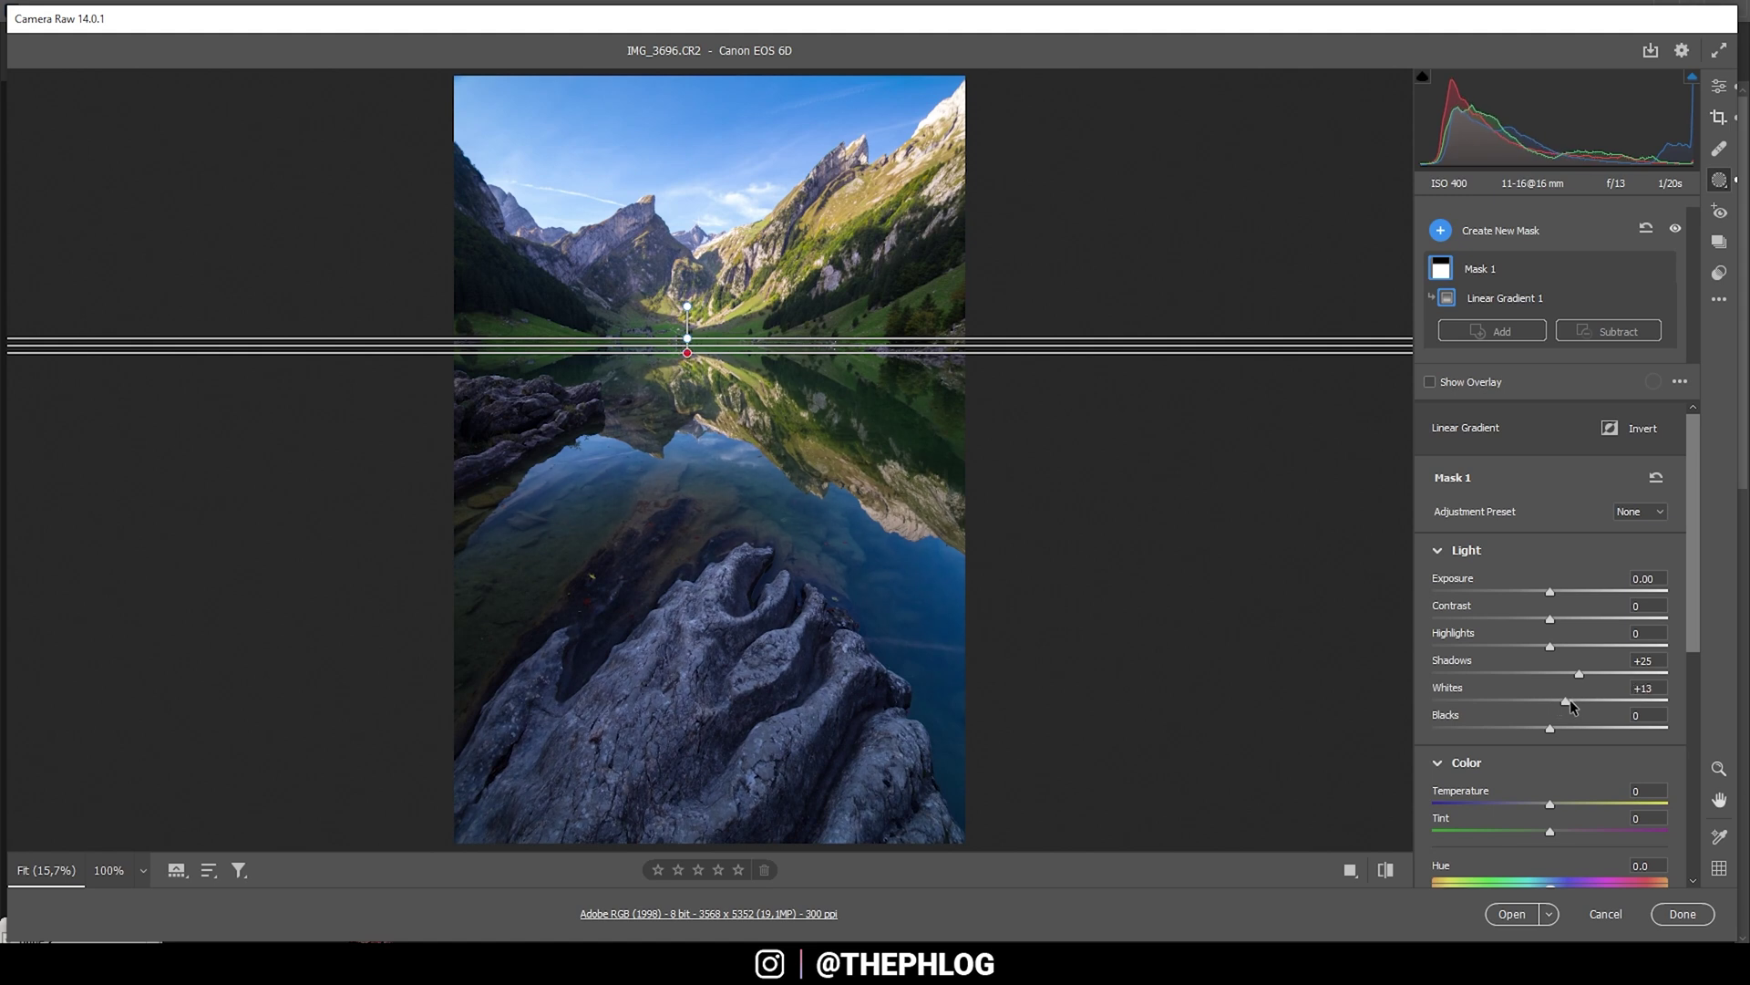
pyautogui.click(1719, 86)
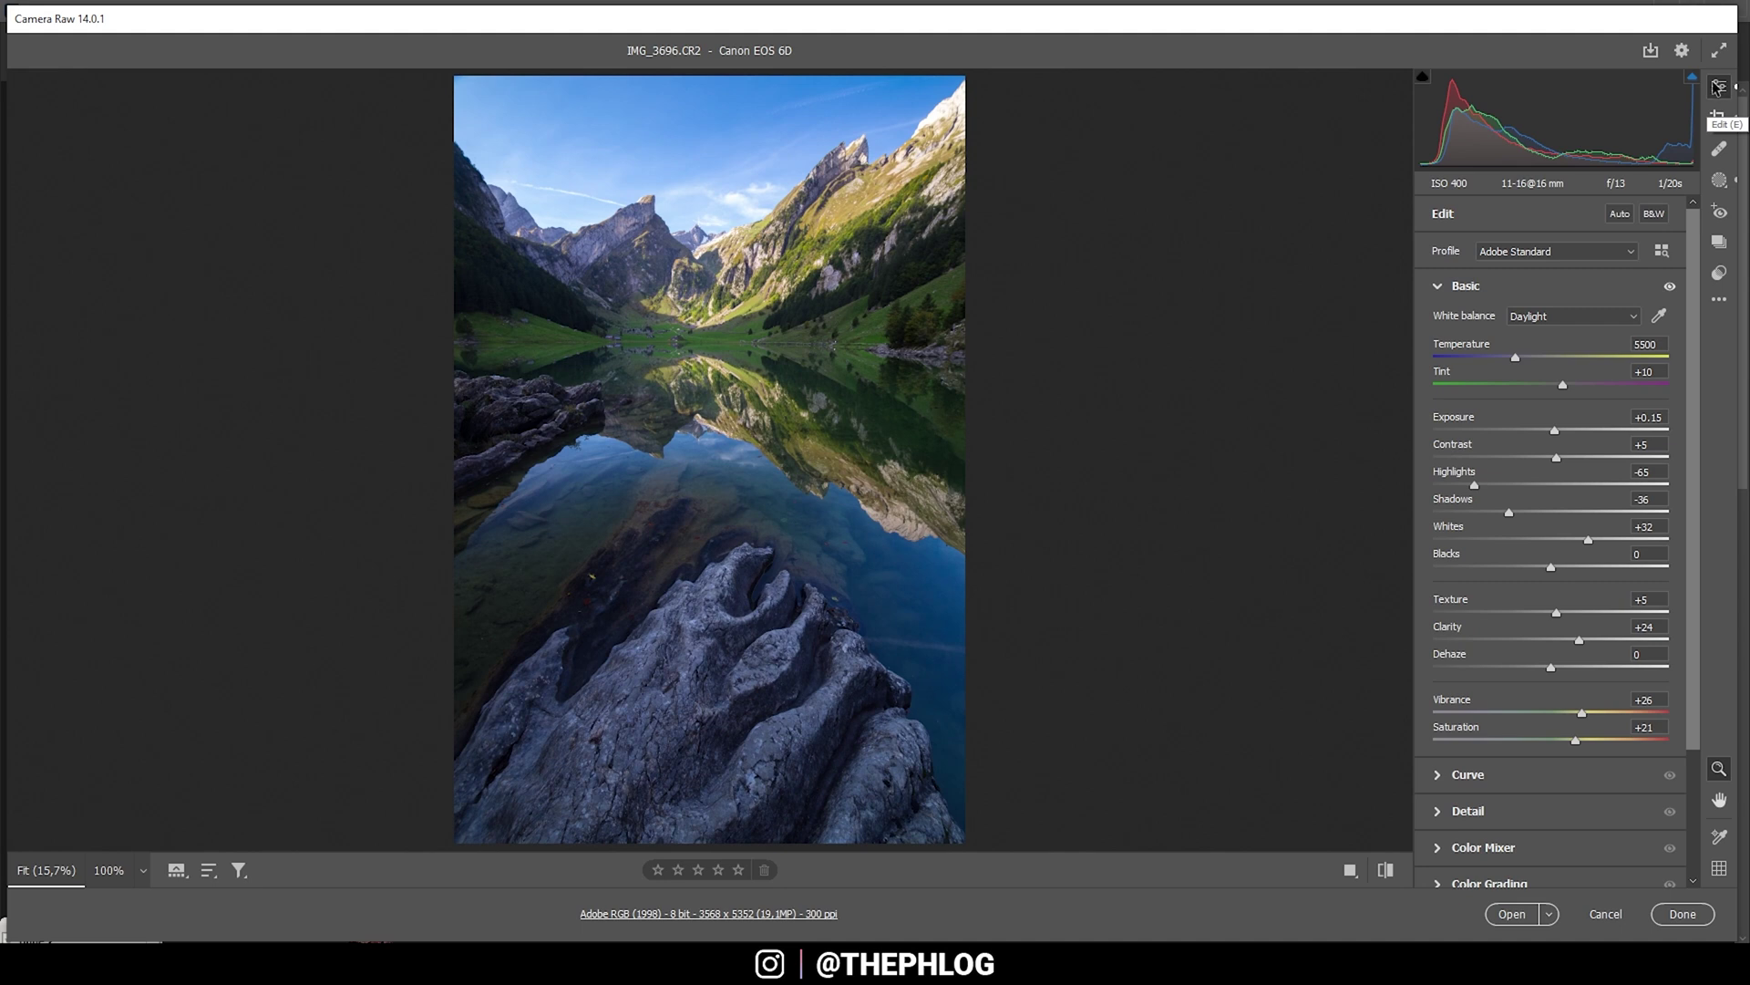
# Draw a second linear gradient up from the foreground rock with Texture +33 and Clarity +26.
pyautogui.click(1720, 180)
pyautogui.click(1440, 228)
pyautogui.click(1496, 314)
pyautogui.moveTo(723, 613); pyautogui.dragTo(723, 475)
pyautogui.moveTo(725, 547); pyautogui.dragTo(724, 512)
pyautogui.scroll(-9, 1568, 745)
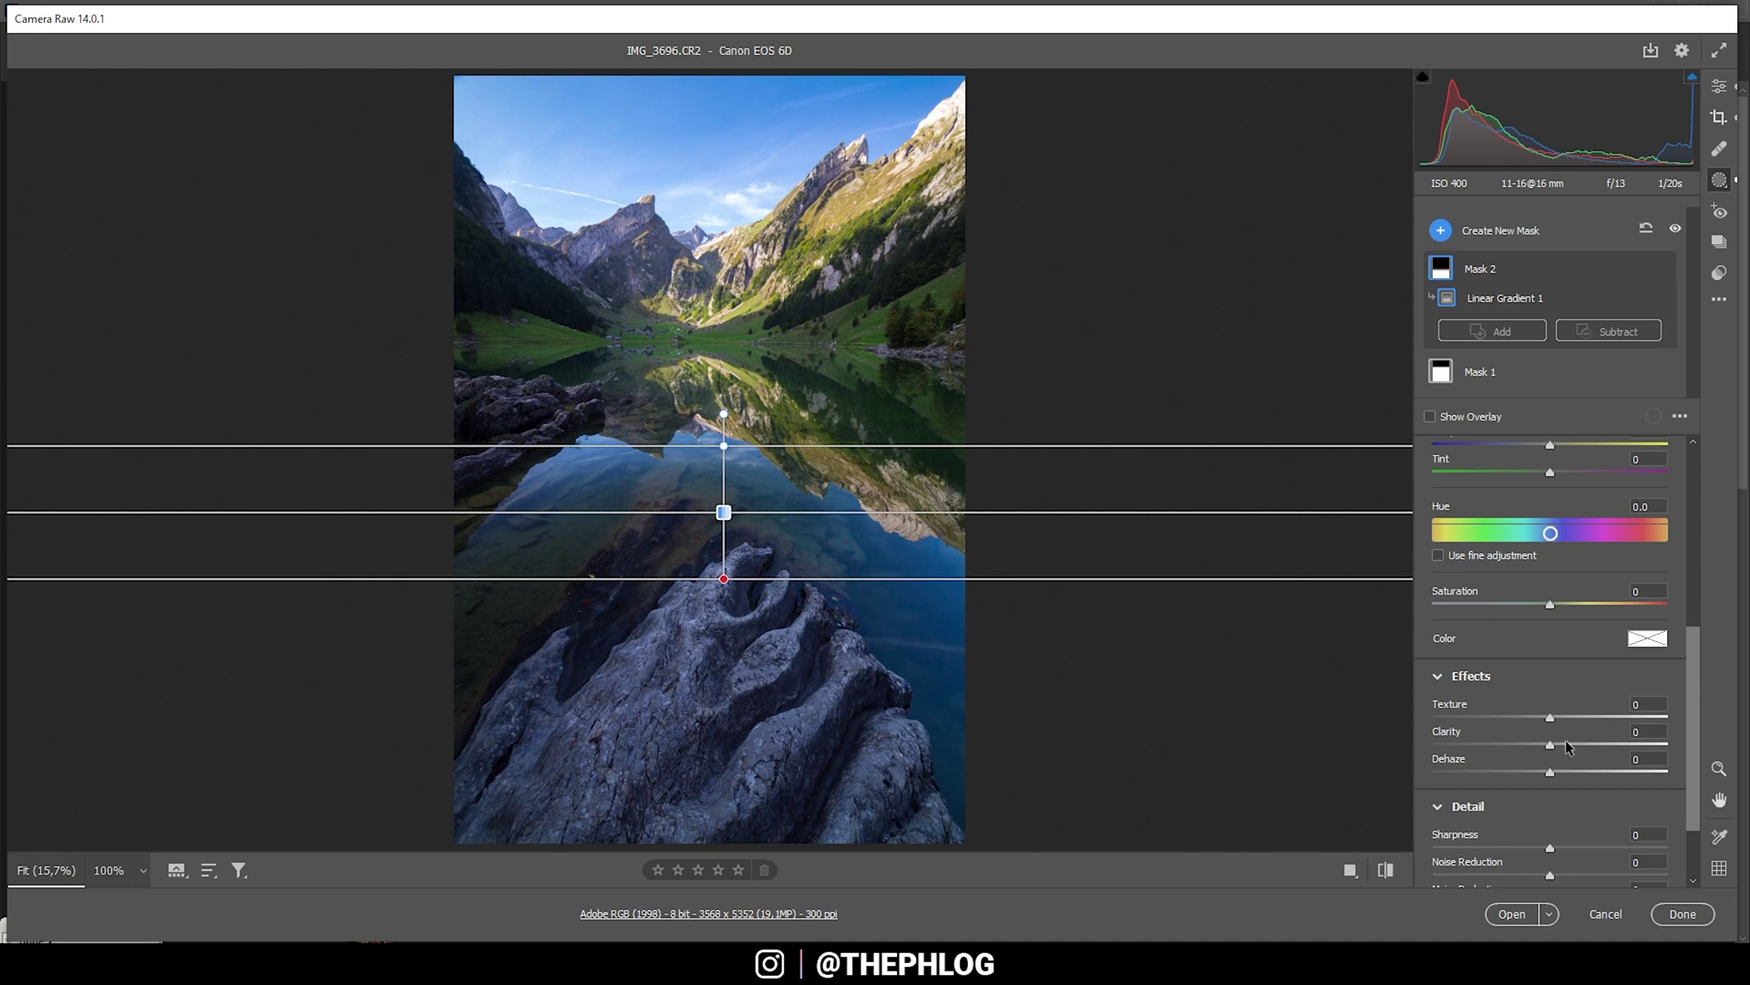
pyautogui.moveTo(1551, 746); pyautogui.dragTo(1589, 720)
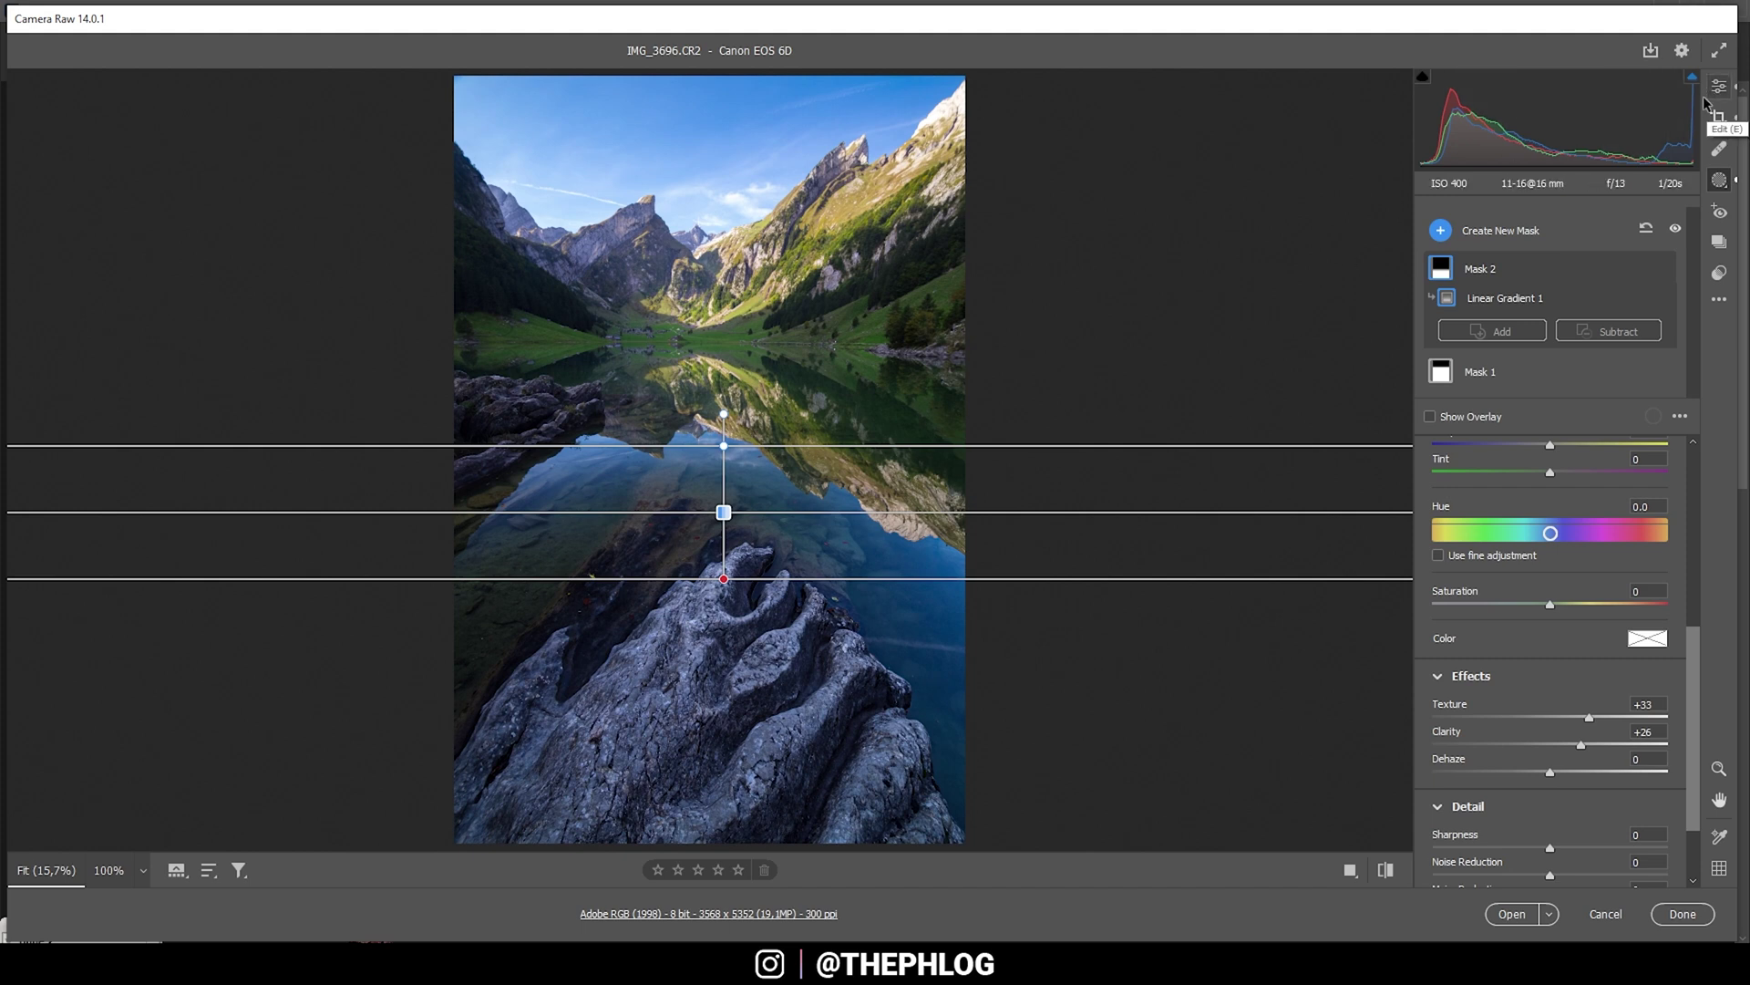
pyautogui.click(1440, 229)
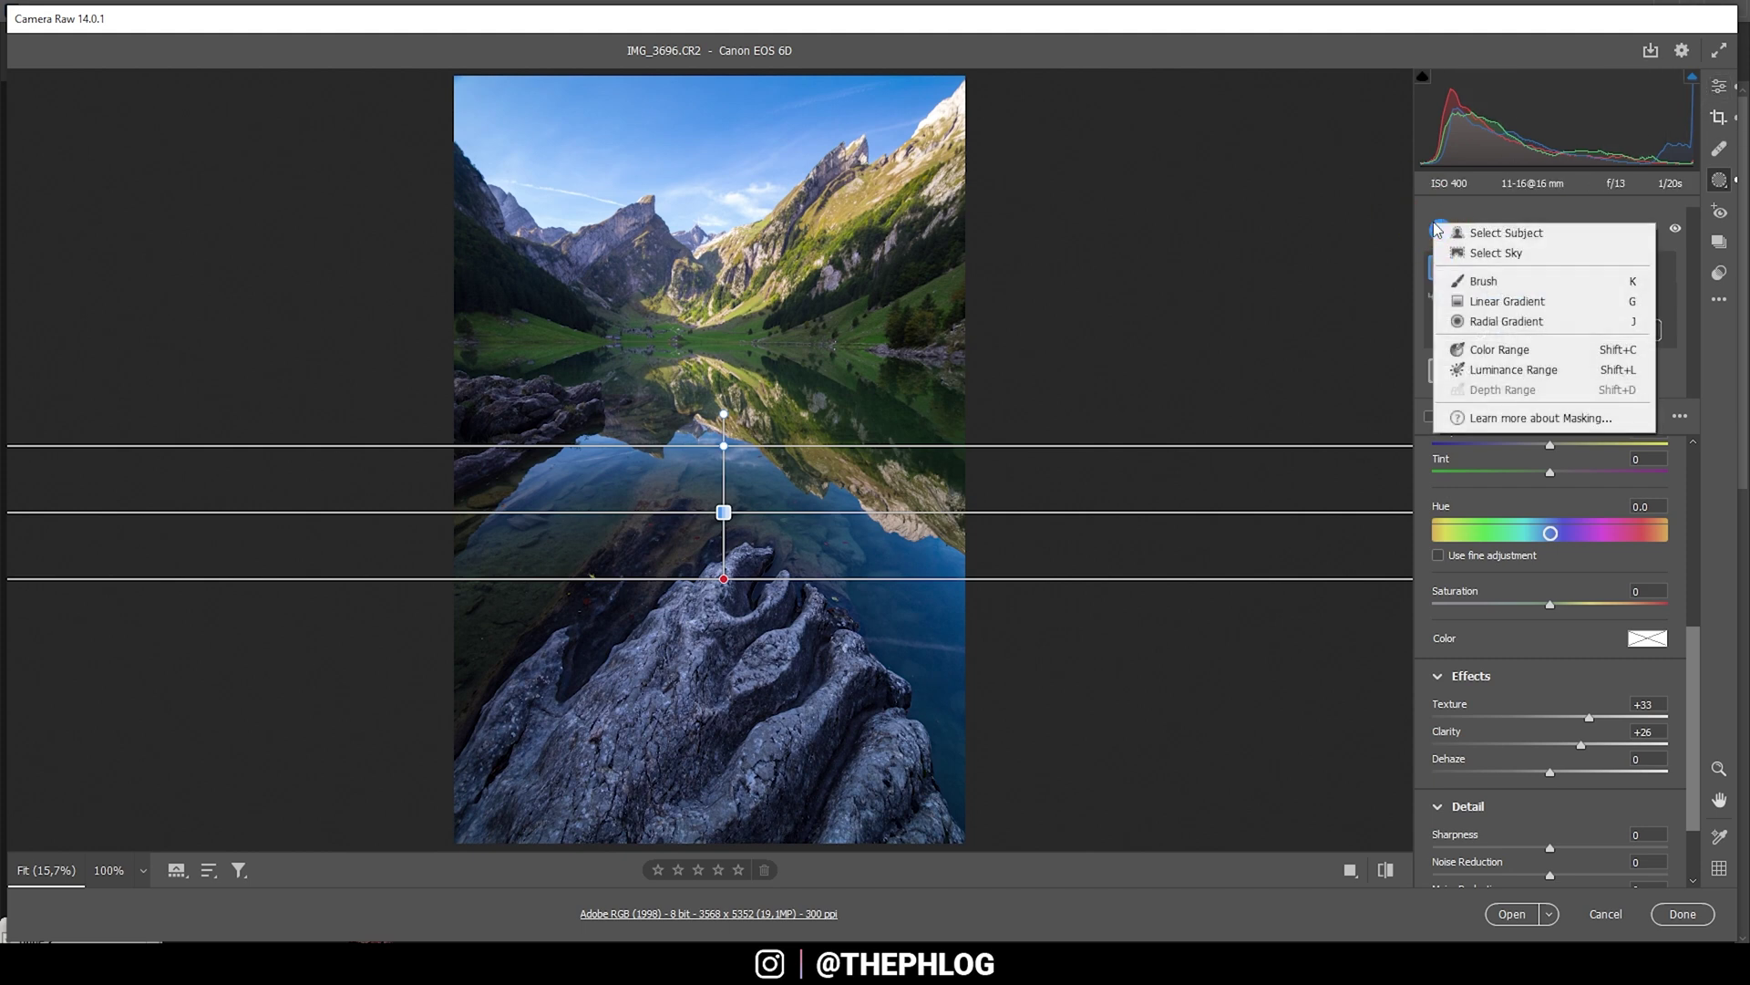
# Drag a third linear gradient down from the sky's top edge at Exposure -0.60, with Blacks reset to 0.
pyautogui.click(1504, 306)
pyautogui.moveTo(695, 77); pyautogui.dragTo(693, 171)
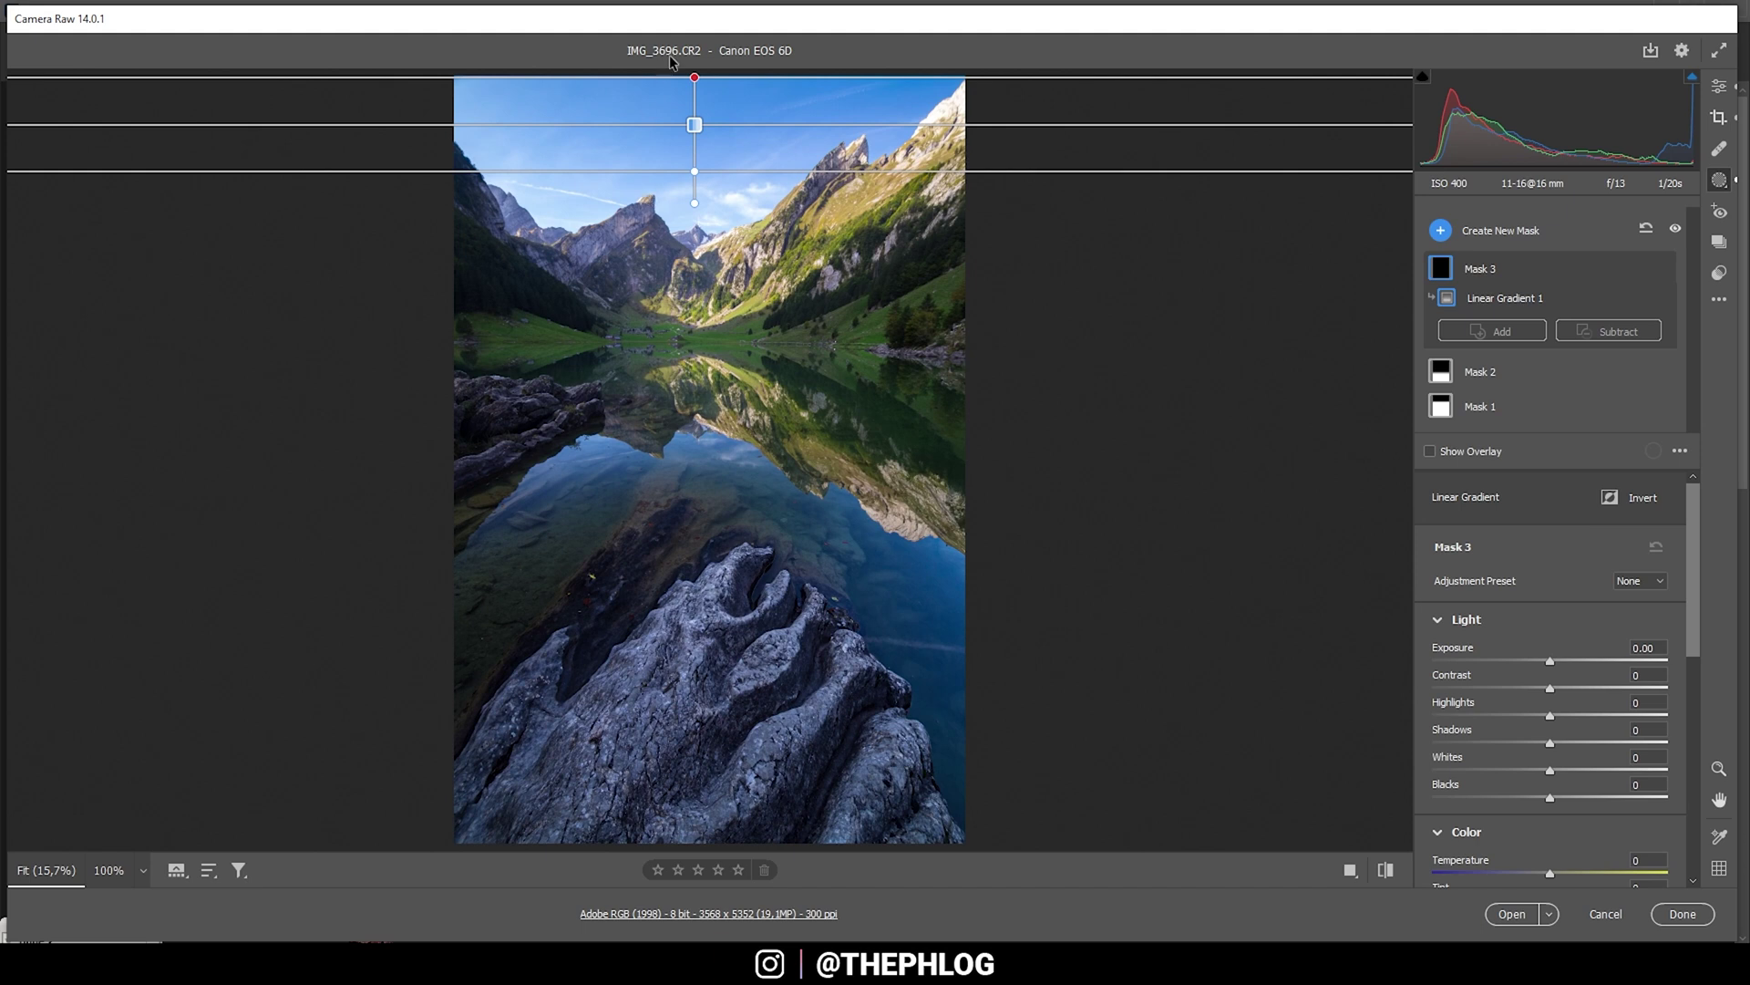
pyautogui.moveTo(1550, 797); pyautogui.dragTo(1506, 793)
pyautogui.moveTo(1550, 660); pyautogui.dragTo(1542, 657)
pyautogui.moveTo(695, 171); pyautogui.dragTo(699, 205)
pyautogui.moveTo(700, 210); pyautogui.dragTo(700, 219)
pyautogui.moveTo(1541, 660); pyautogui.dragTo(1532, 660)
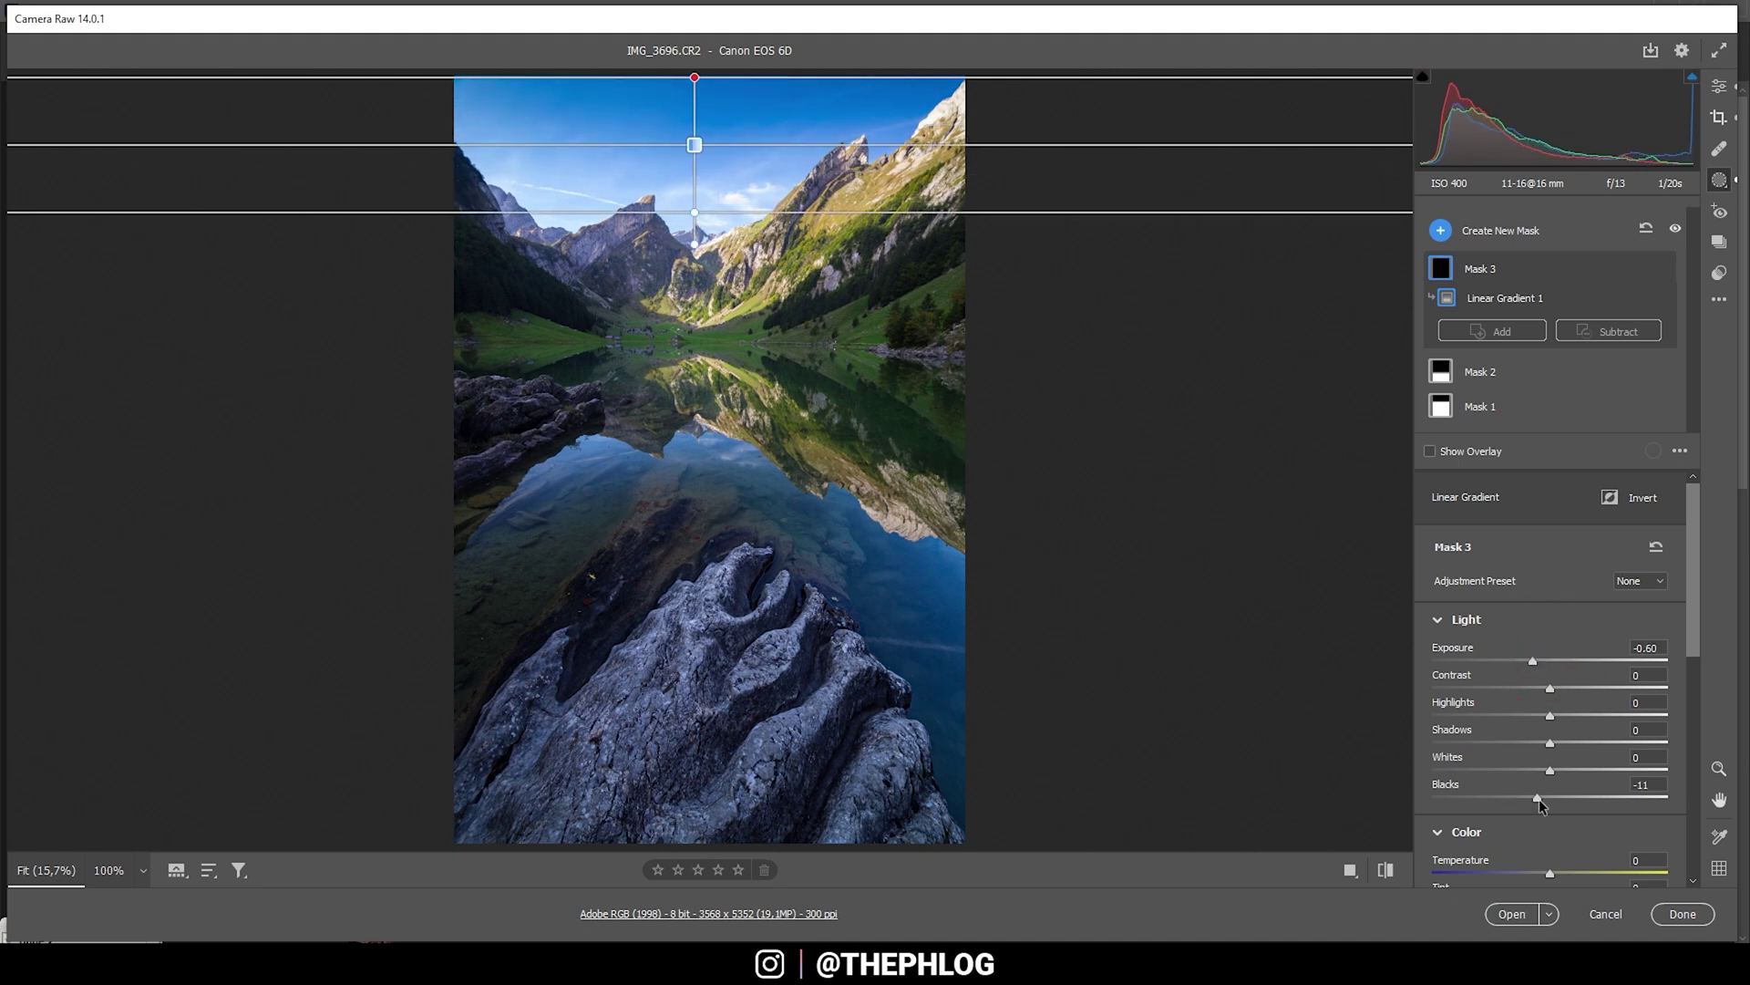
pyautogui.doubleClick(1538, 799)
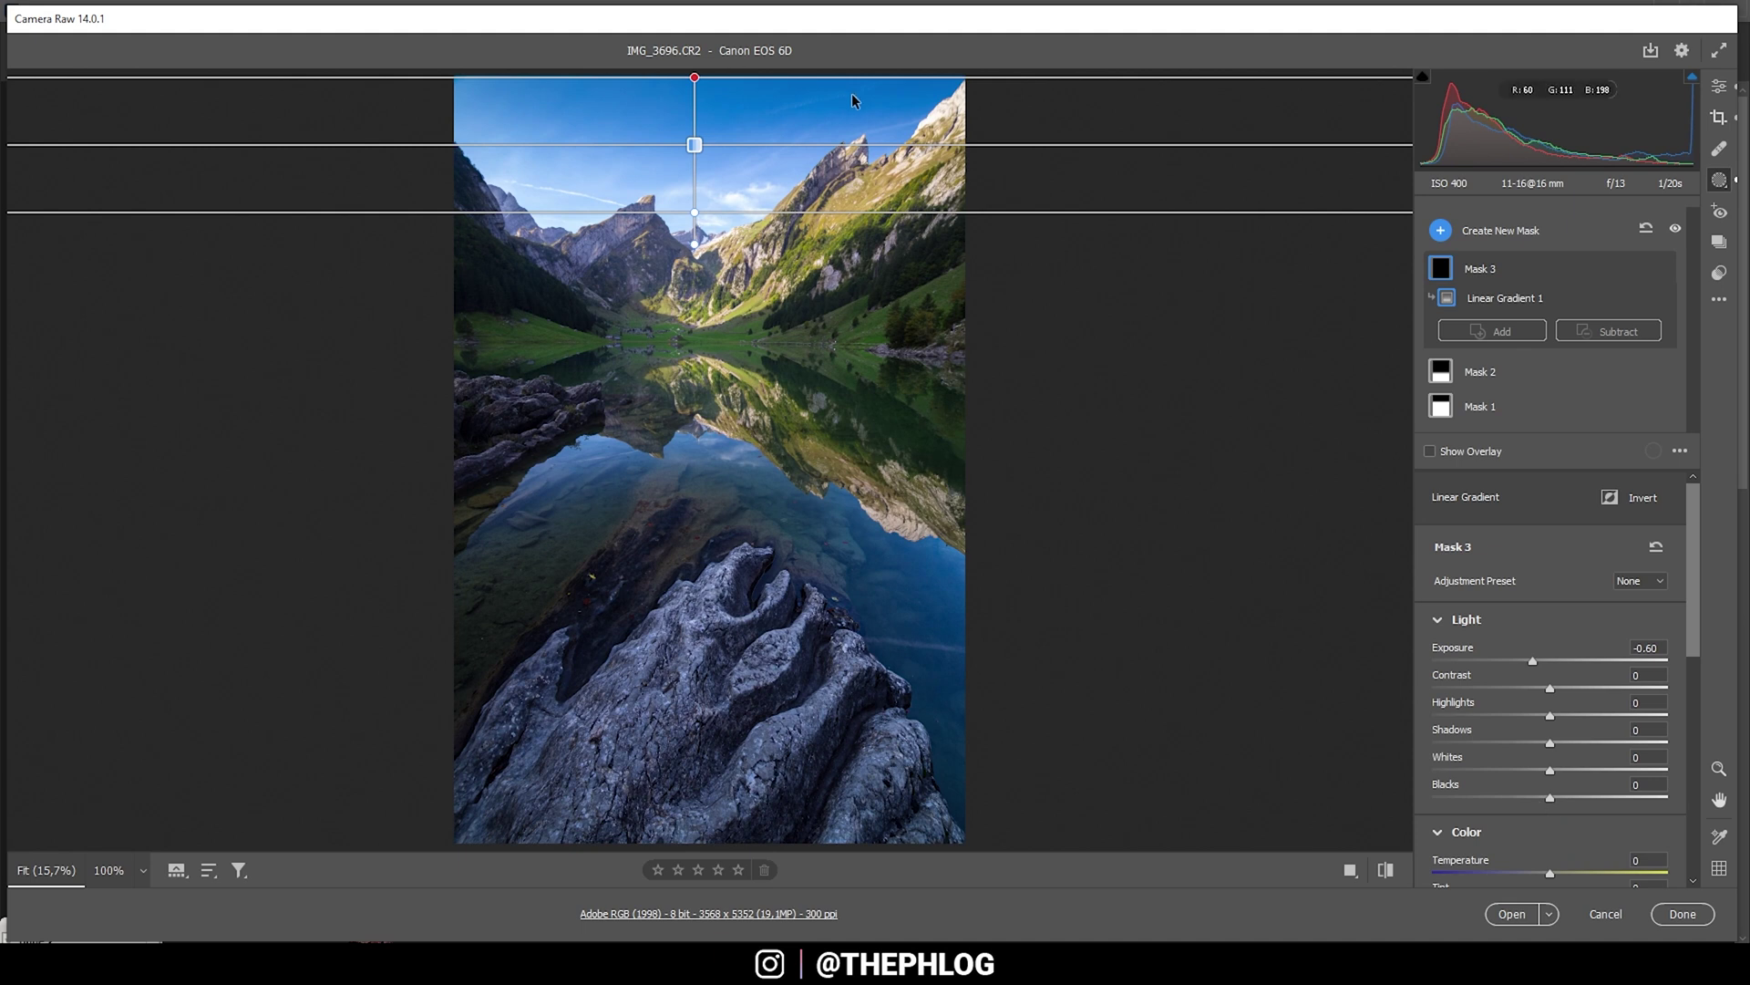
pyautogui.click(1721, 87)
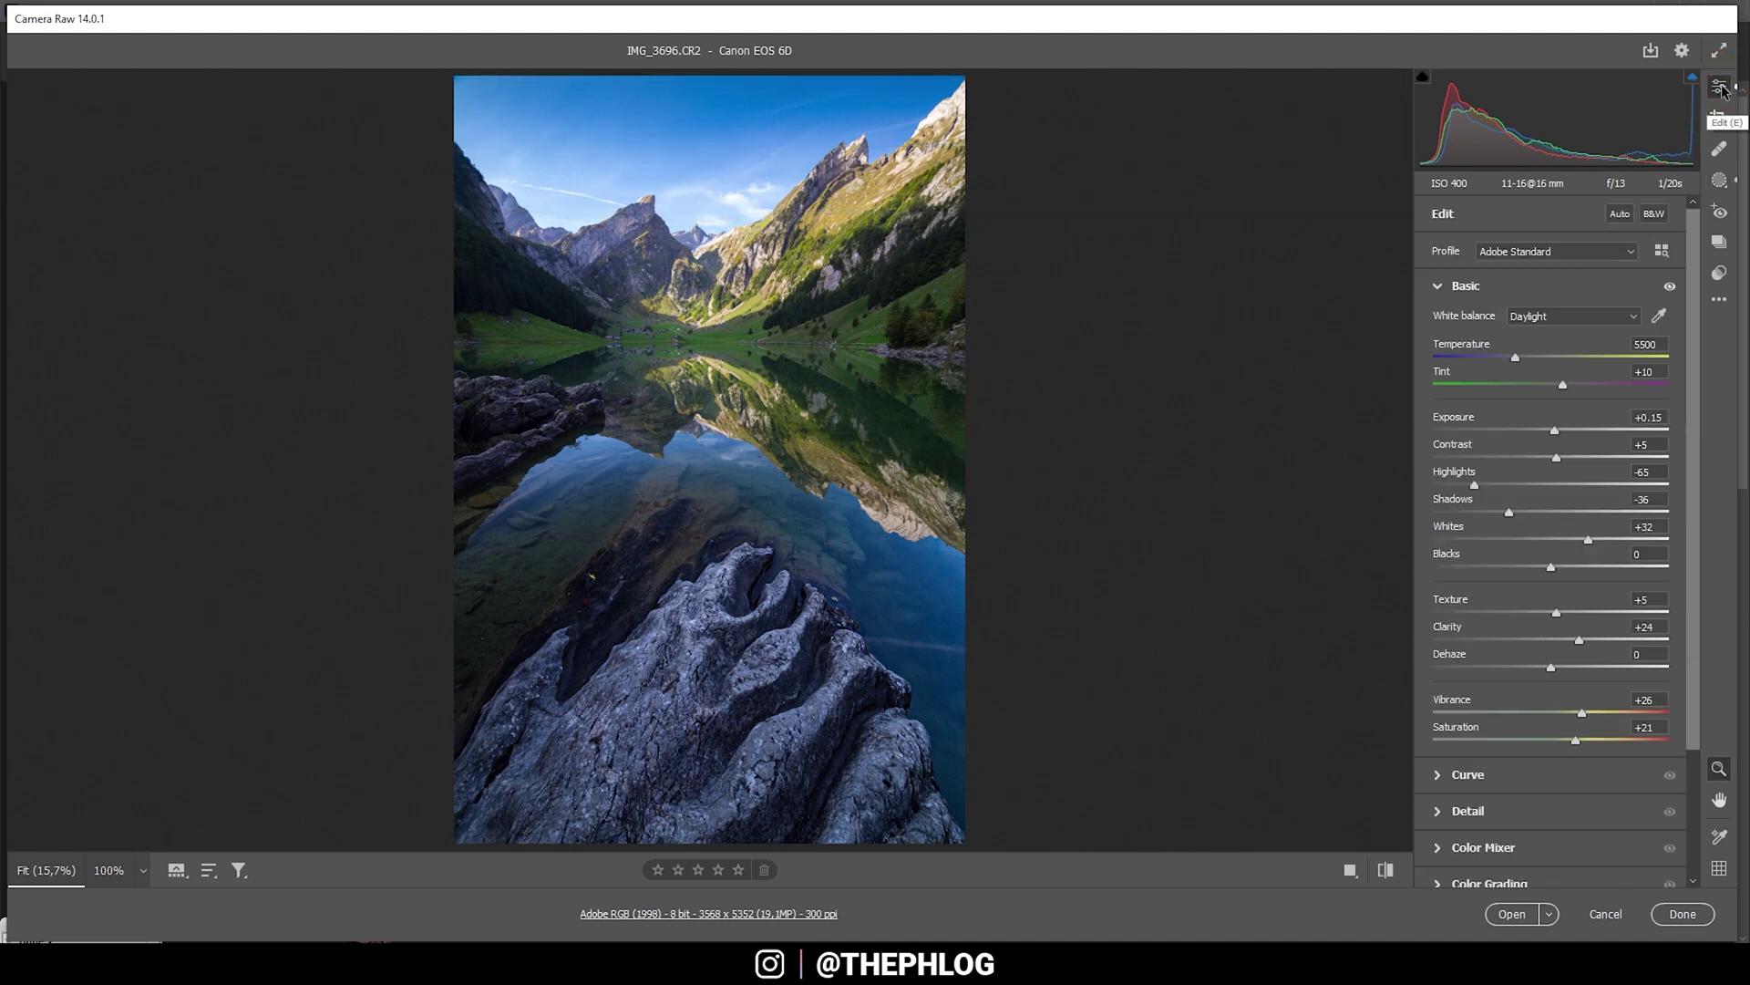
pyautogui.click(1385, 870)
pyautogui.click(1385, 870)
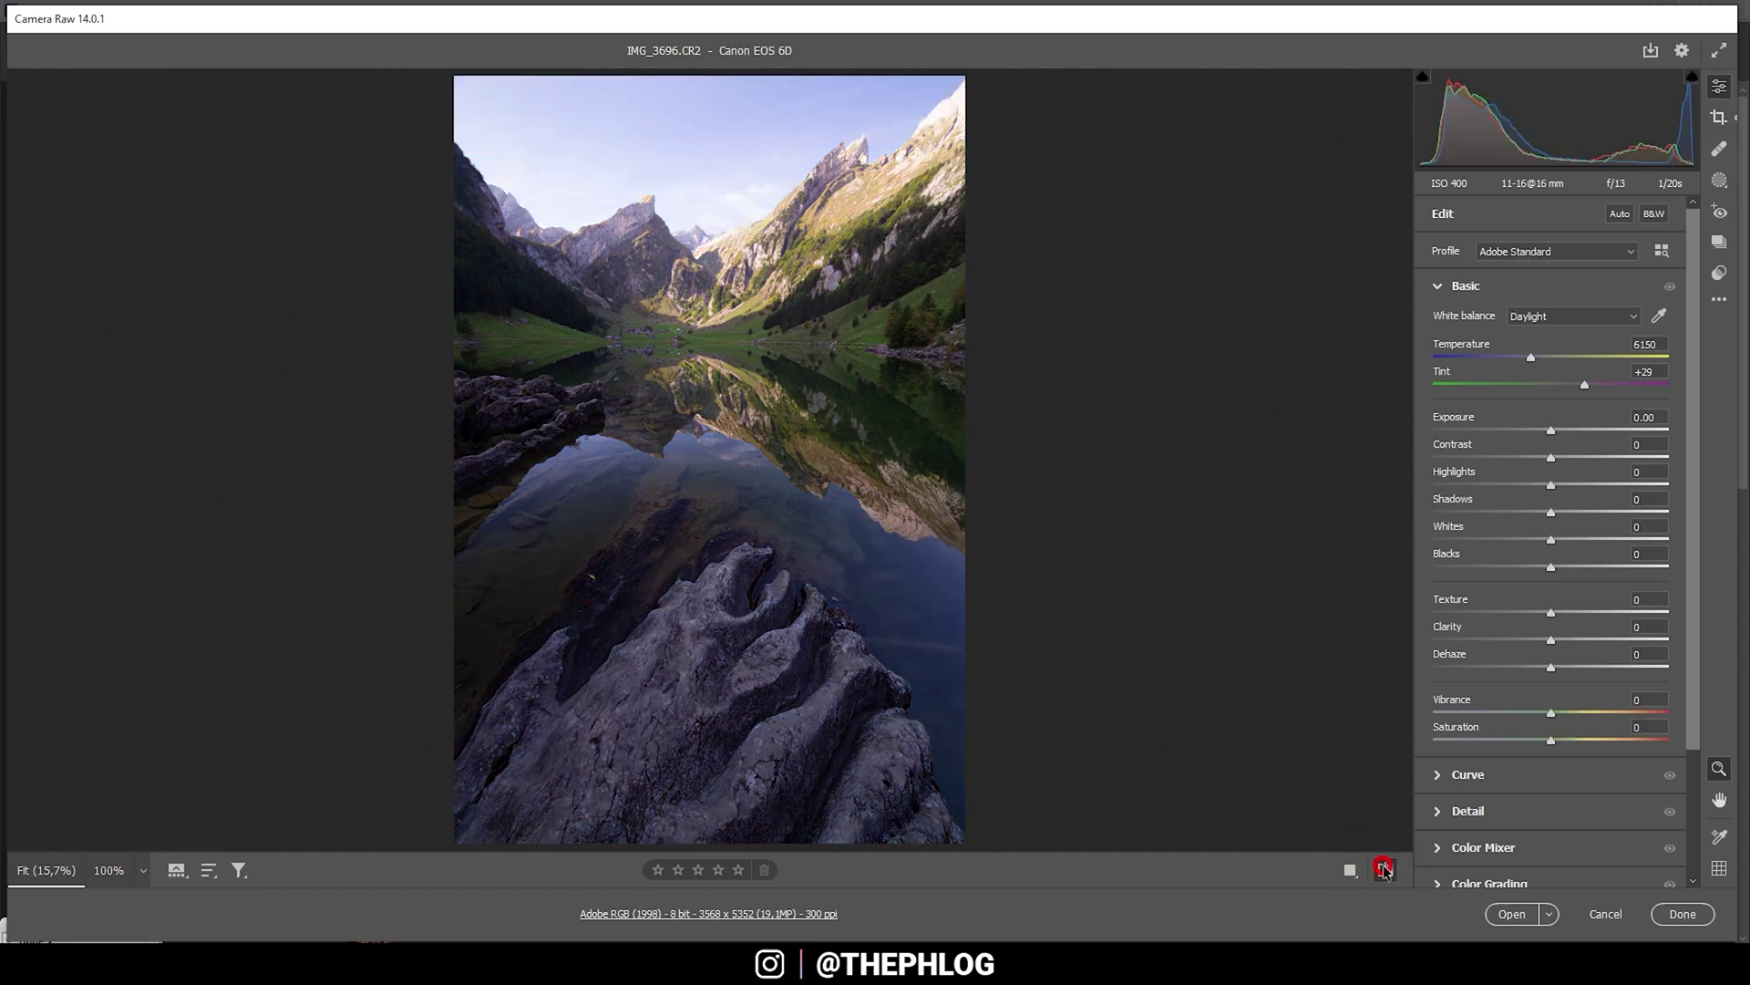
pyautogui.click(1384, 870)
pyautogui.click(1385, 870)
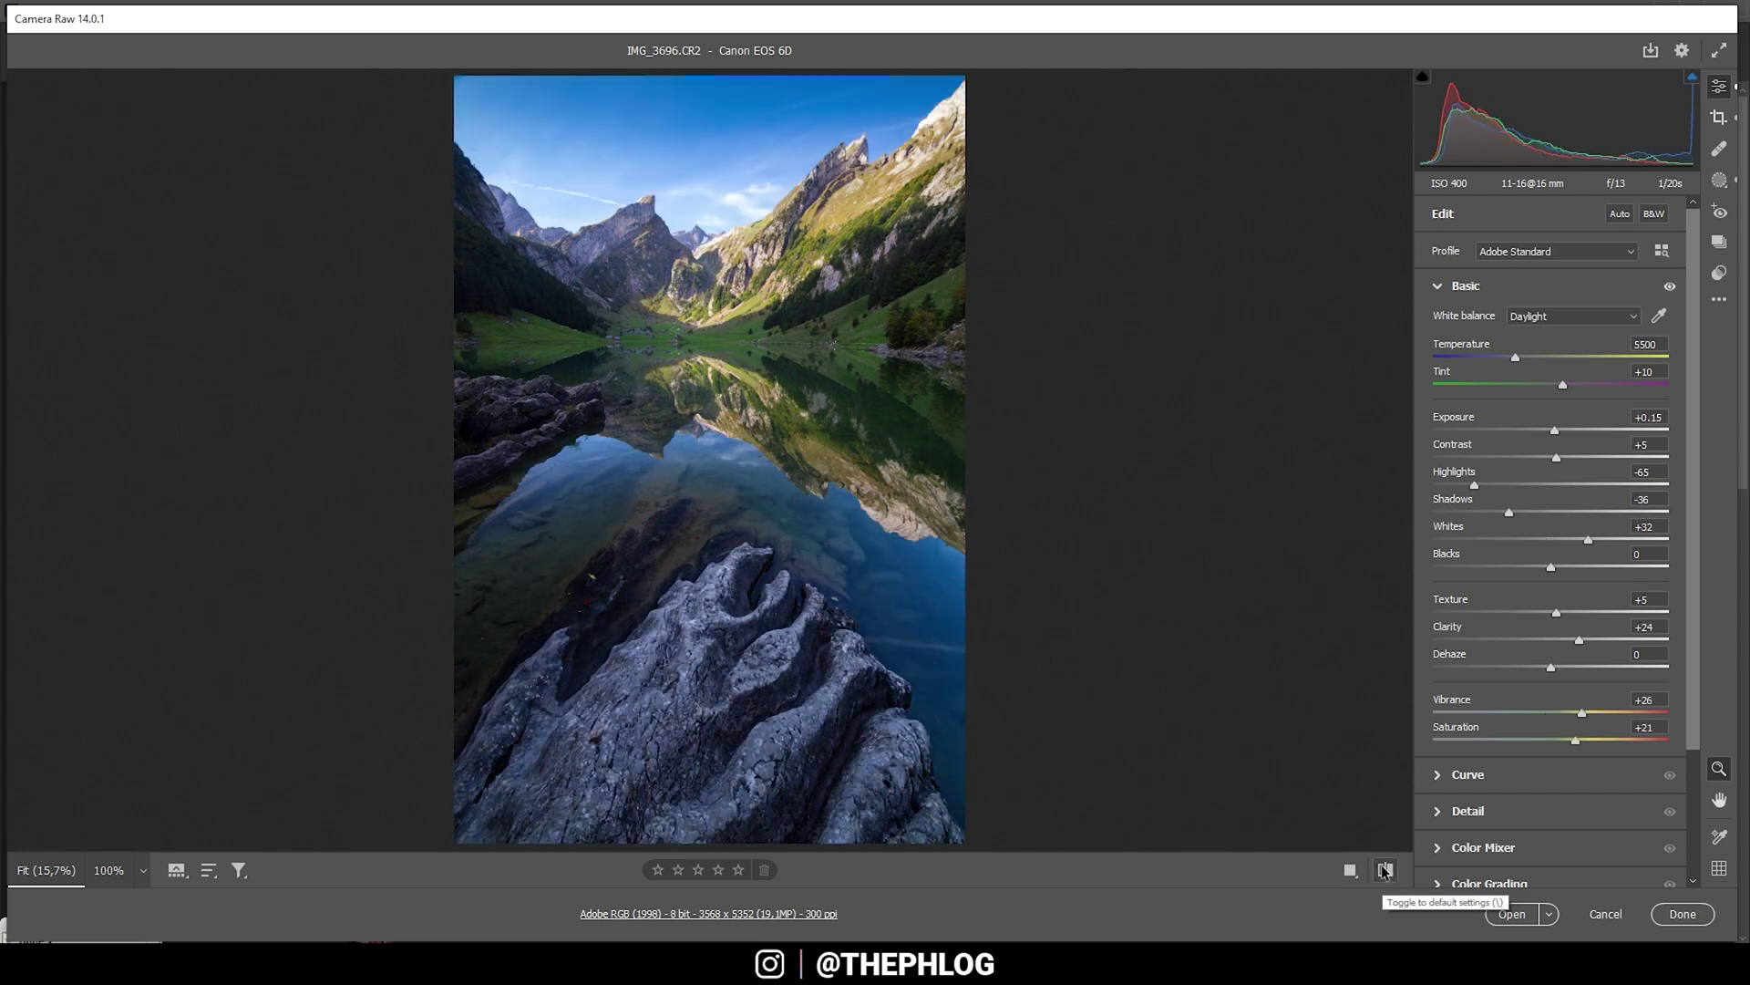
pyautogui.click(1384, 870)
pyautogui.click(1385, 870)
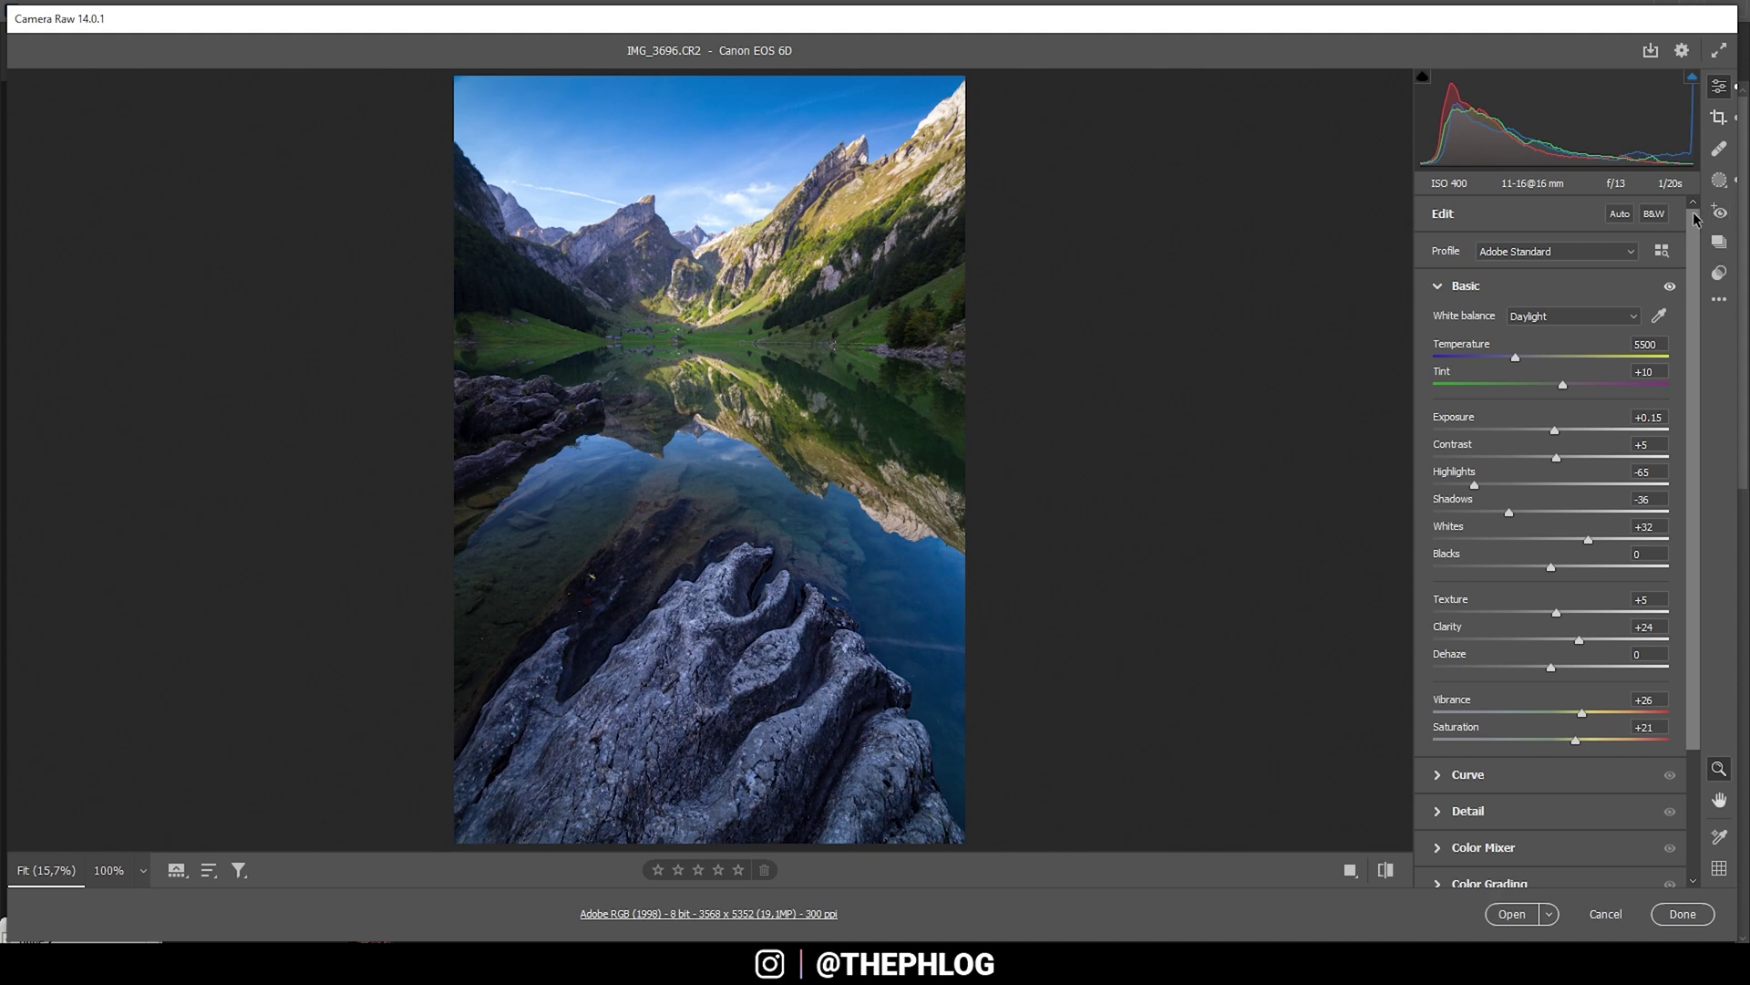
pyautogui.moveTo(1694, 219); pyautogui.dragTo(1686, 407)
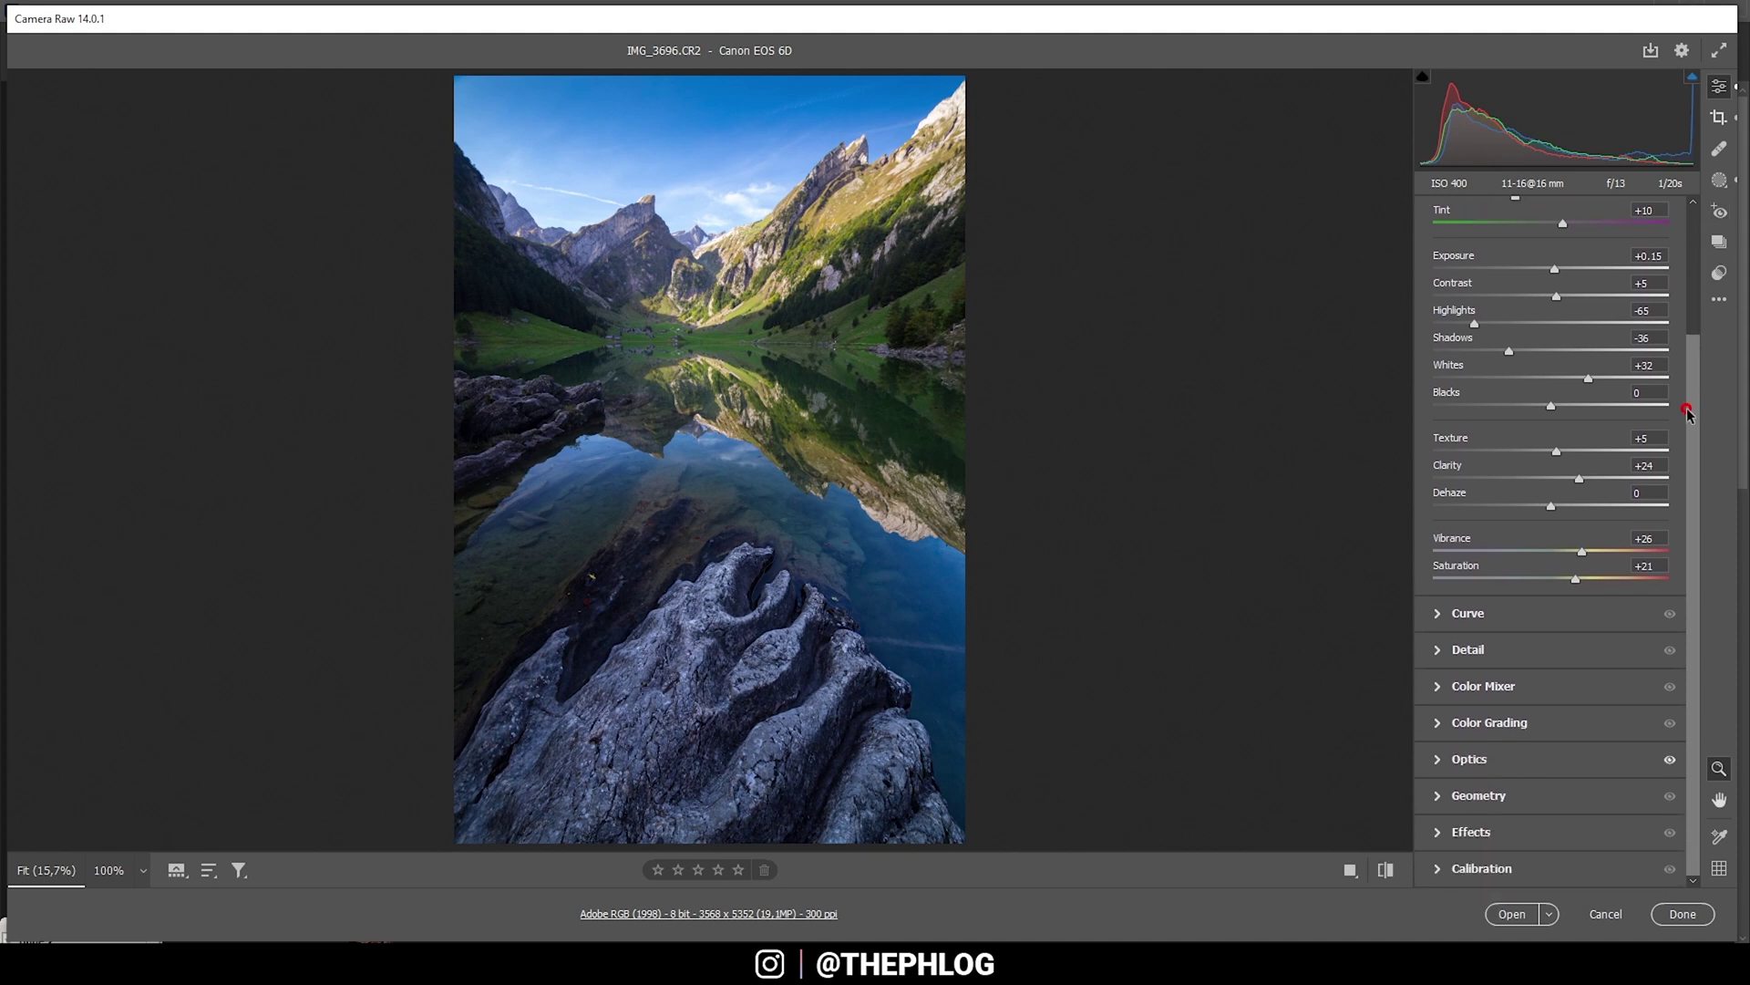
# In the Color Mixer Hue tab, drag Greens to -100 to push them toward yellow.
pyautogui.click(1484, 683)
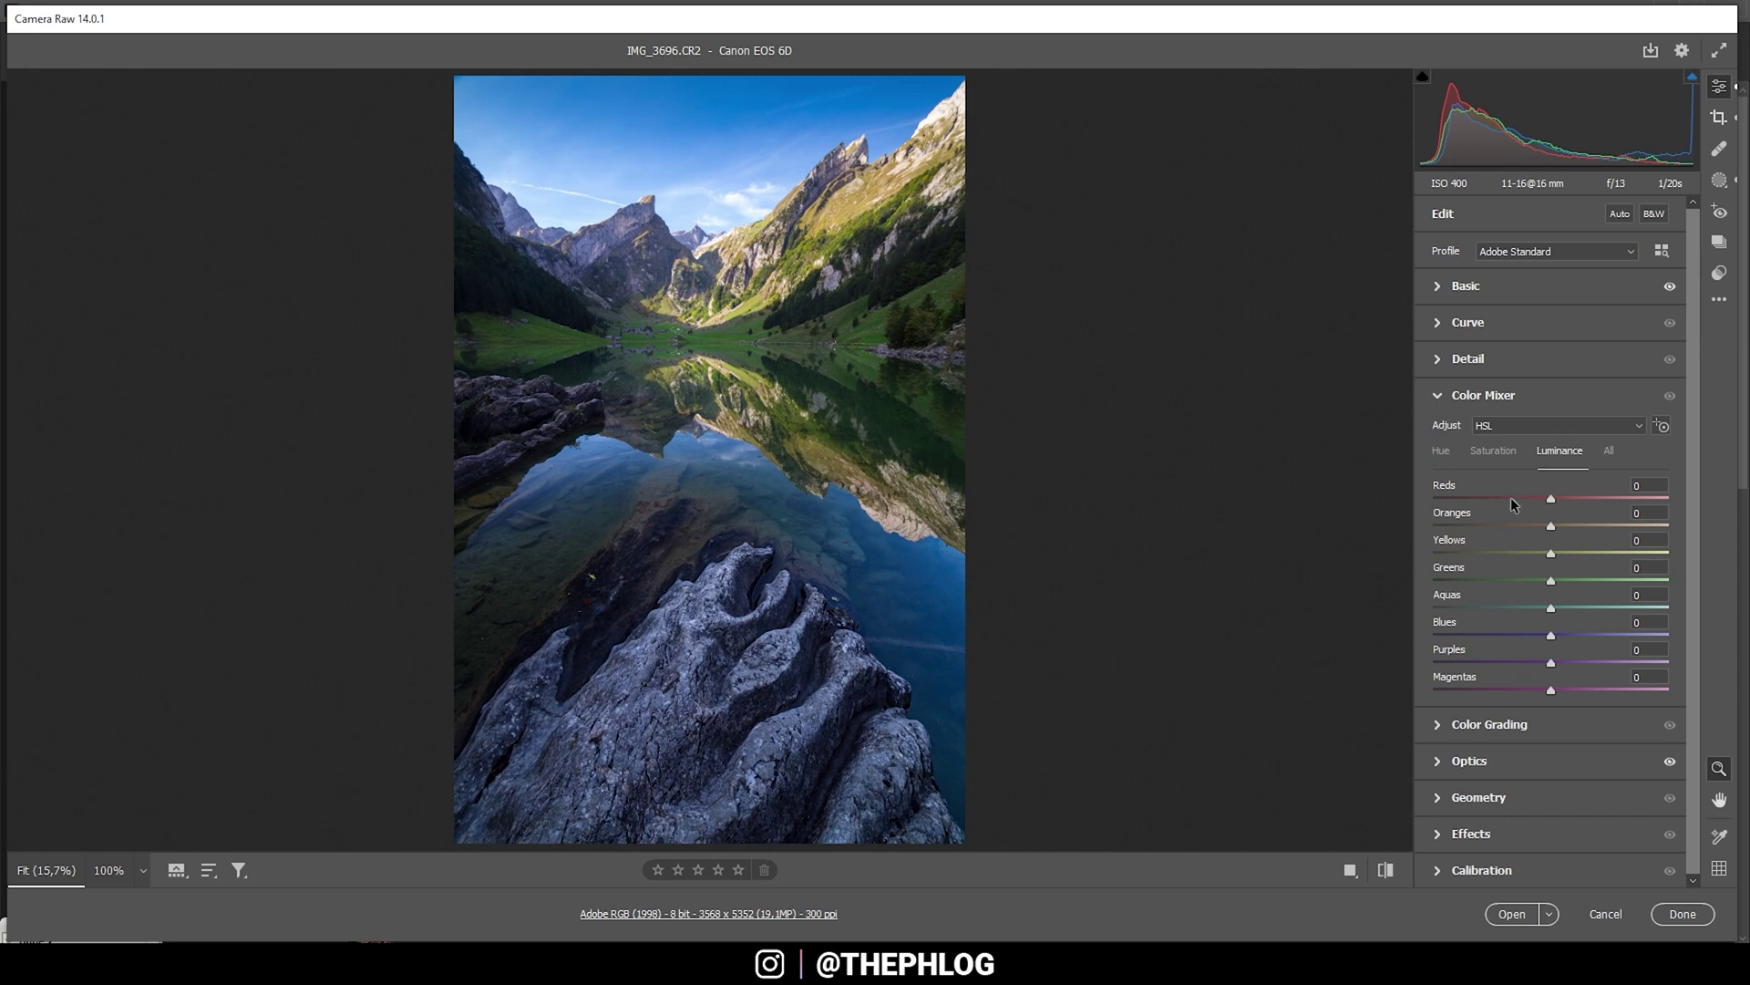
pyautogui.click(1446, 451)
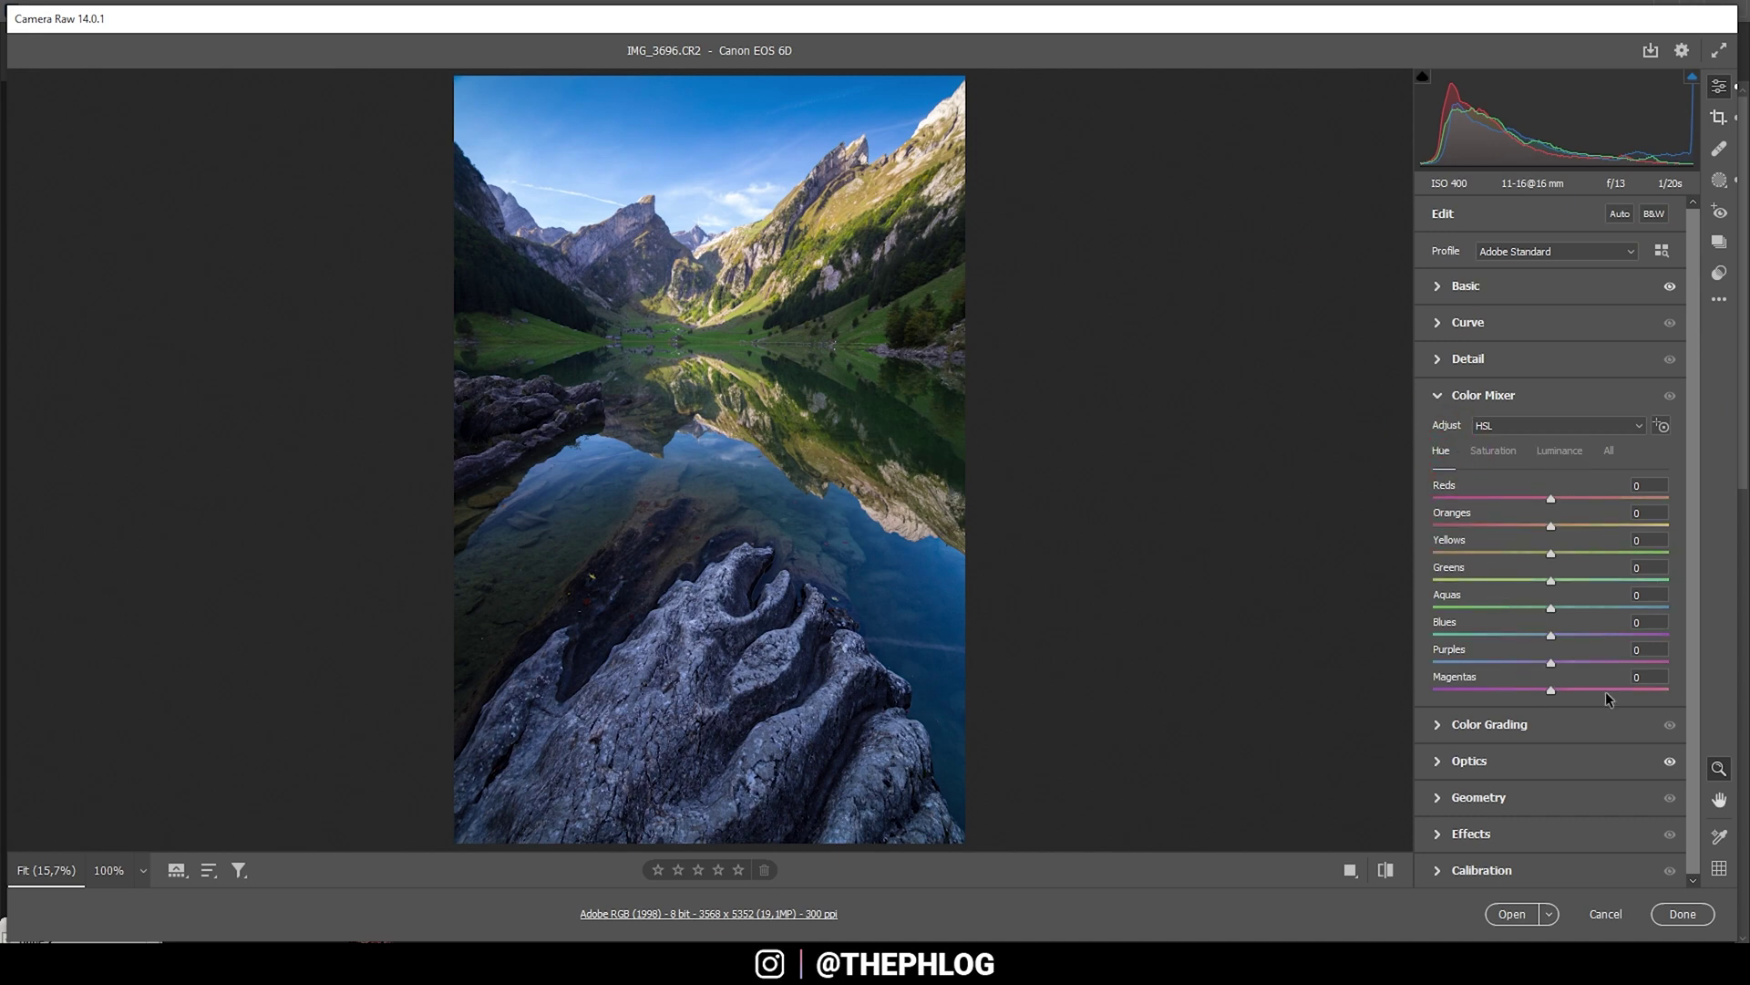
pyautogui.moveTo(1555, 578); pyautogui.dragTo(1227, 598)
pyautogui.moveTo(1553, 550); pyautogui.dragTo(1545, 551)
pyautogui.click(1537, 549)
# Set HSL saturation to Blues -60, Aquas -100, Oranges +58 and Yellows +31.
pyautogui.click(1494, 451)
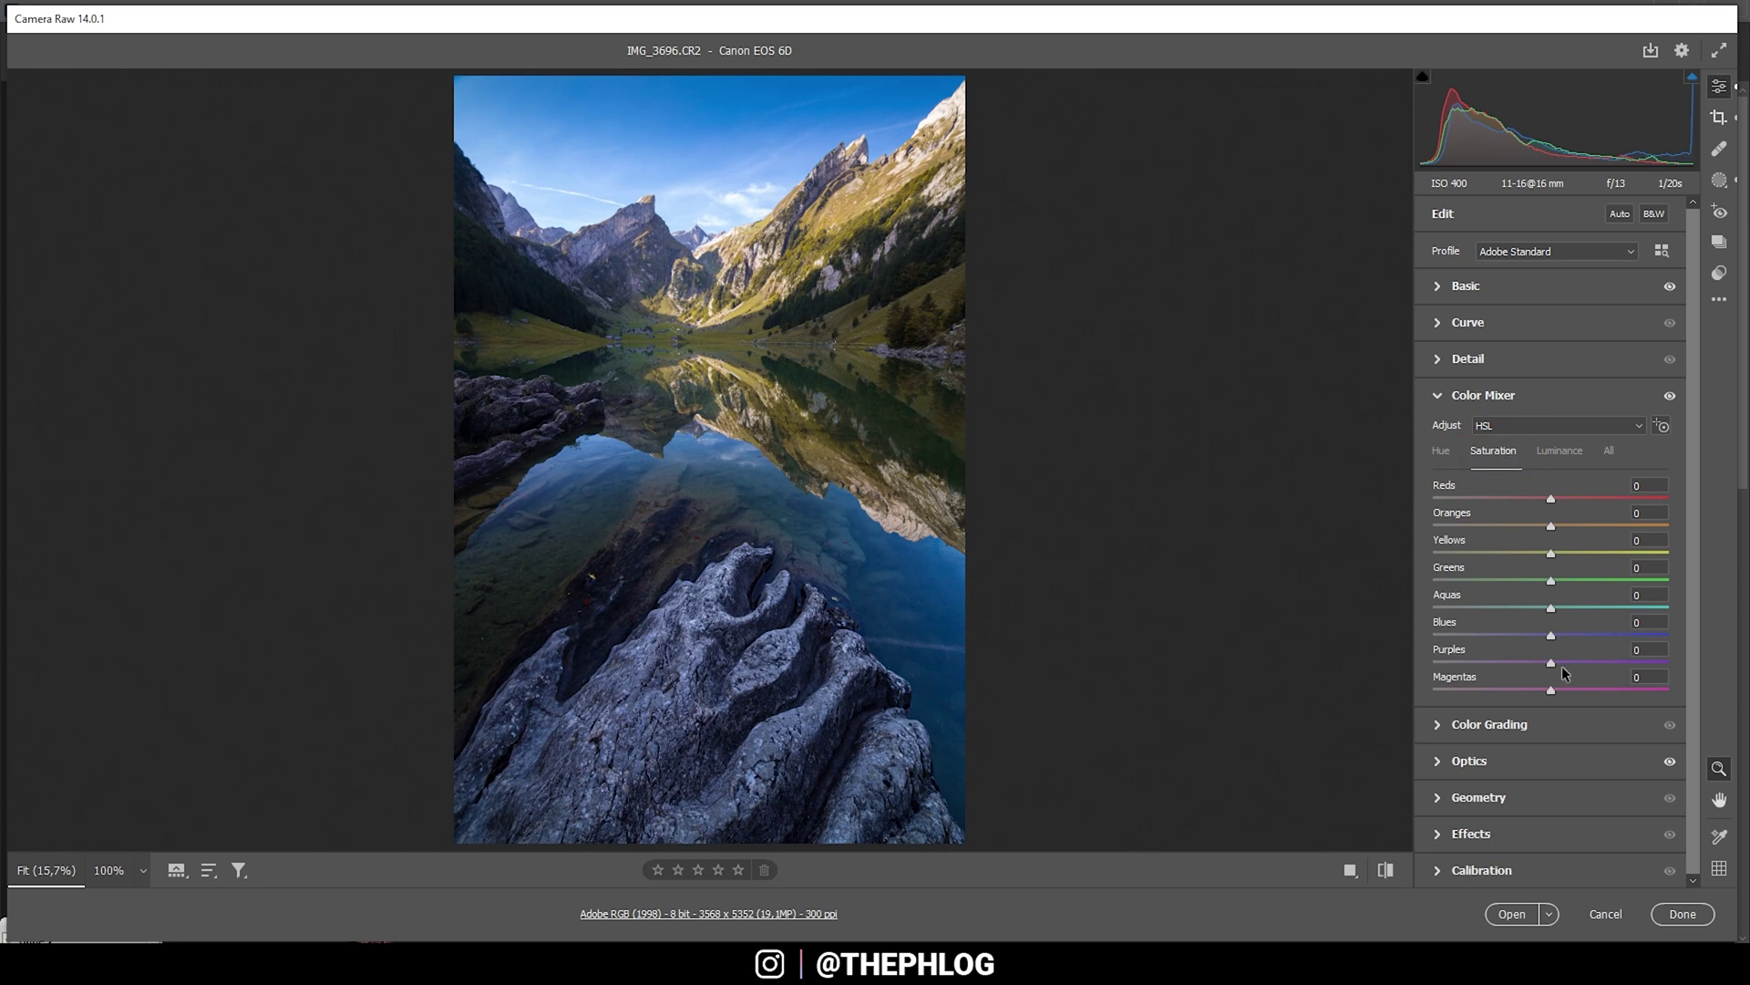
pyautogui.moveTo(1553, 637); pyautogui.dragTo(1477, 637)
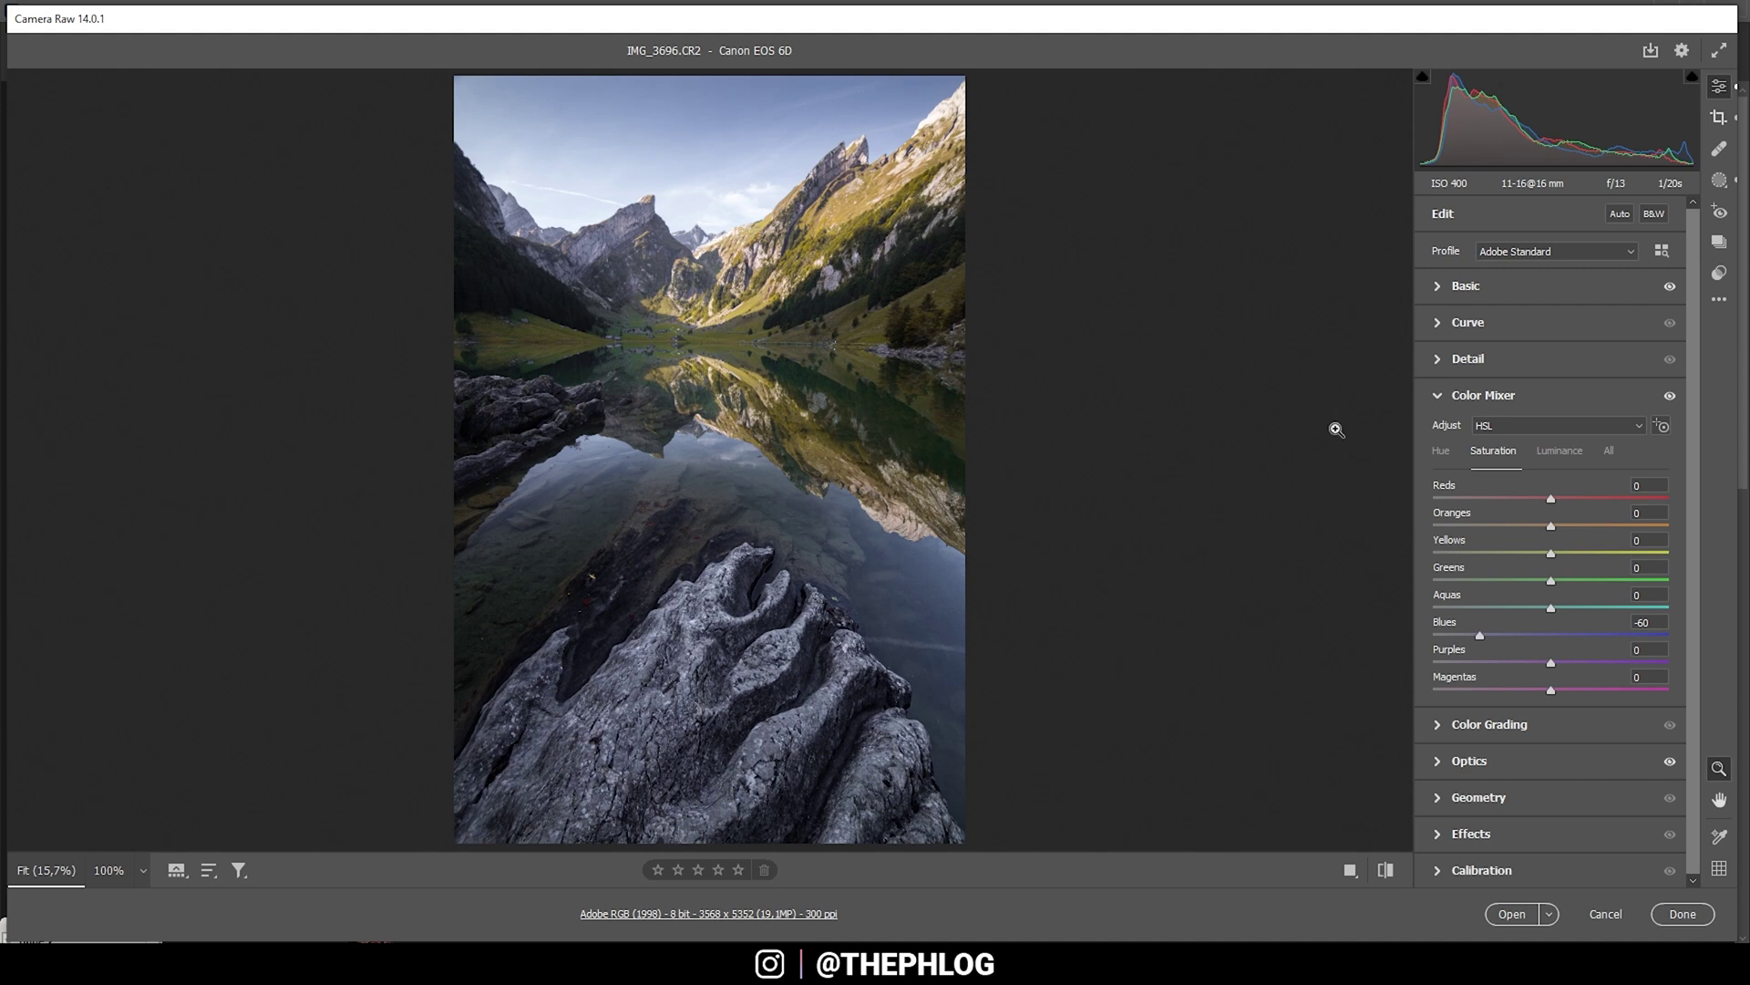
pyautogui.moveTo(1551, 607); pyautogui.dragTo(1215, 599)
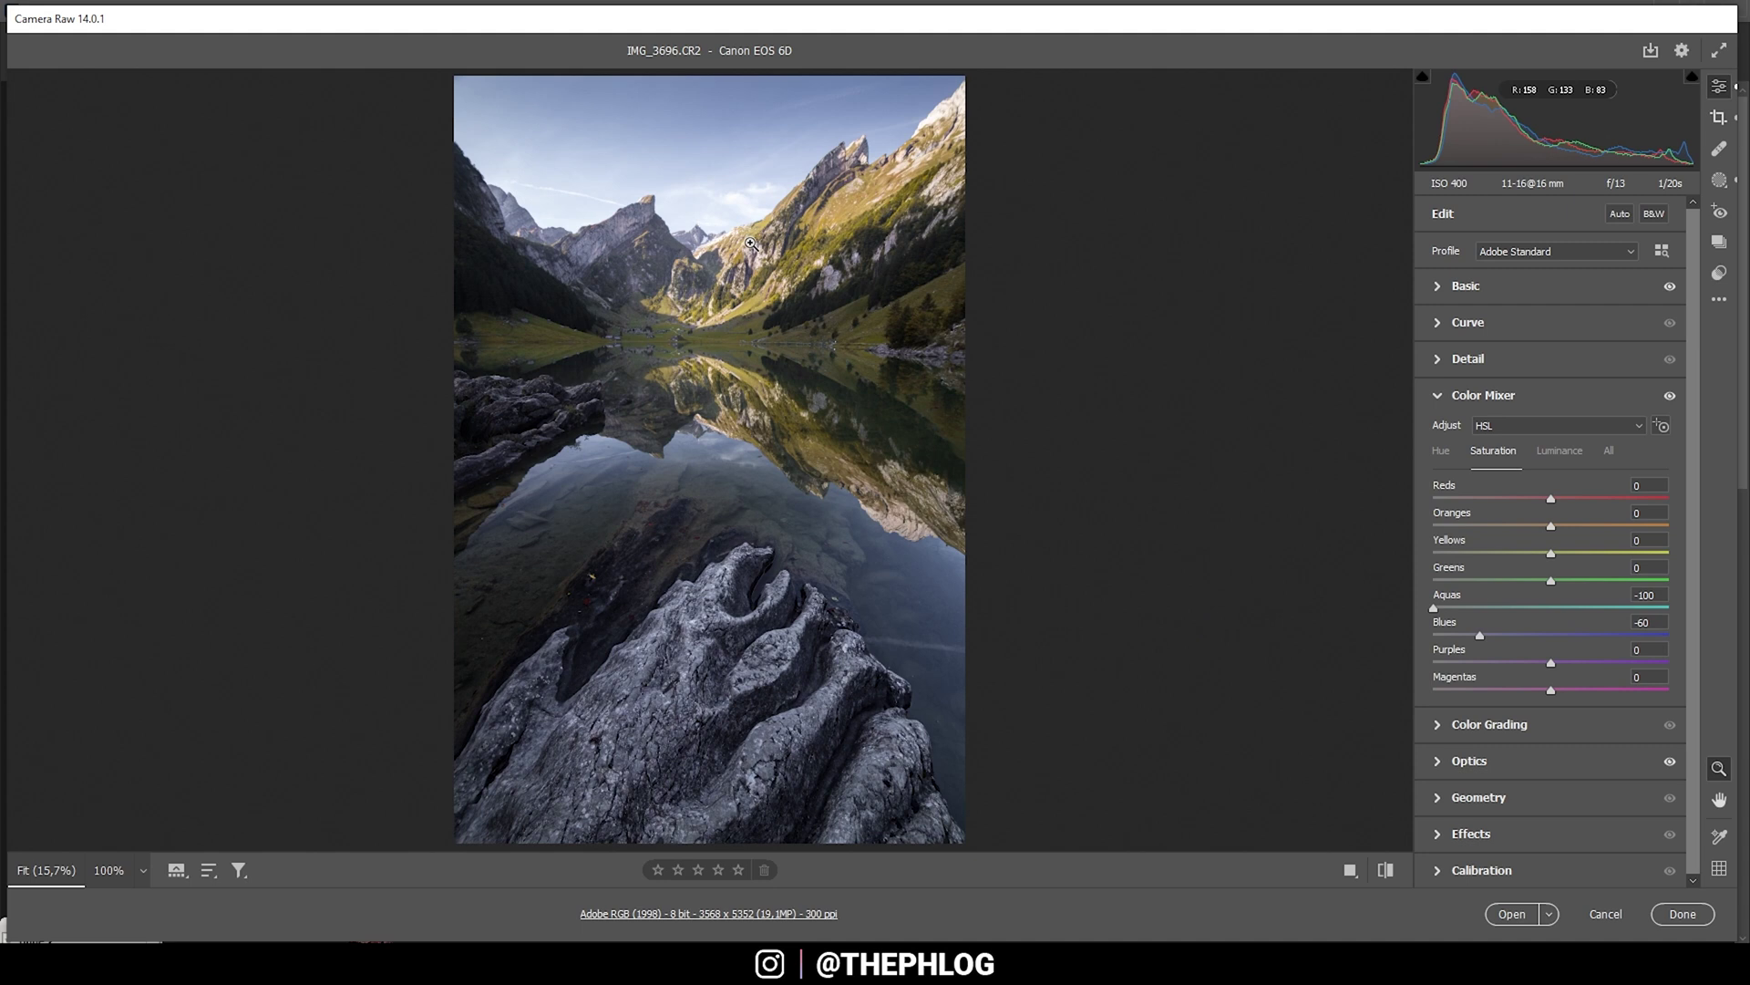
pyautogui.moveTo(1551, 552); pyautogui.dragTo(1599, 527)
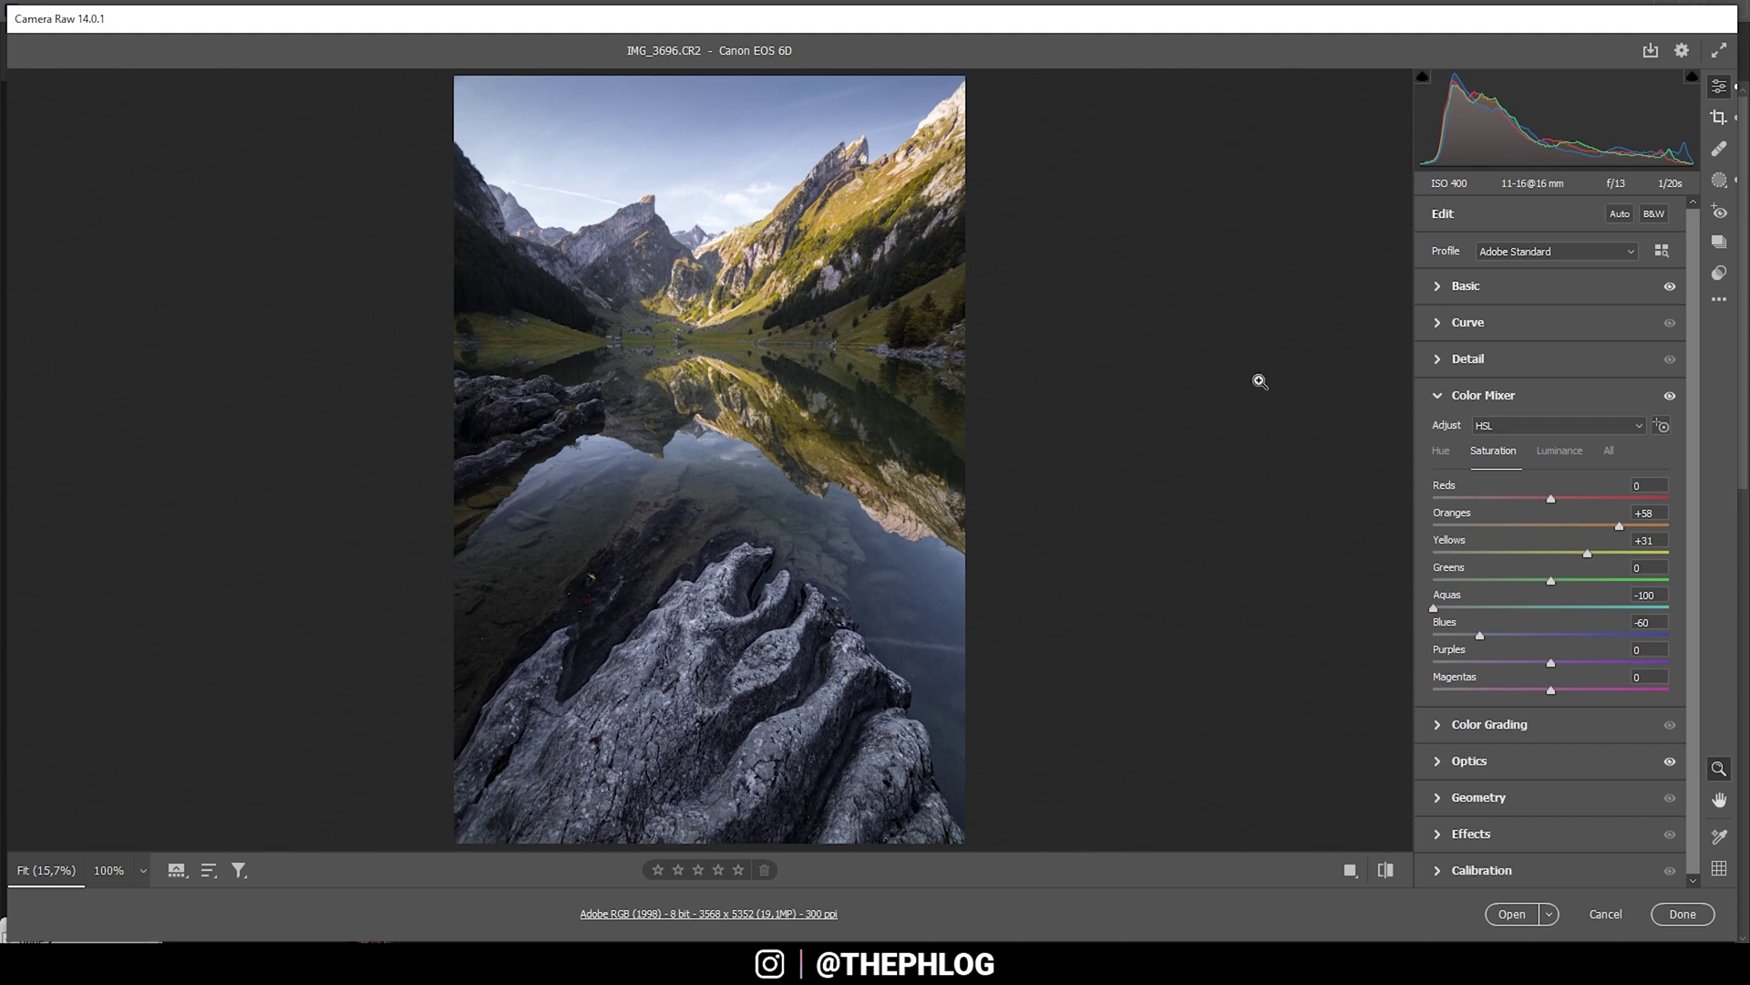
# In the Color Mixer Luminance tab, set Blues -58, Greens -21 and Yellows +29.
pyautogui.click(1556, 451)
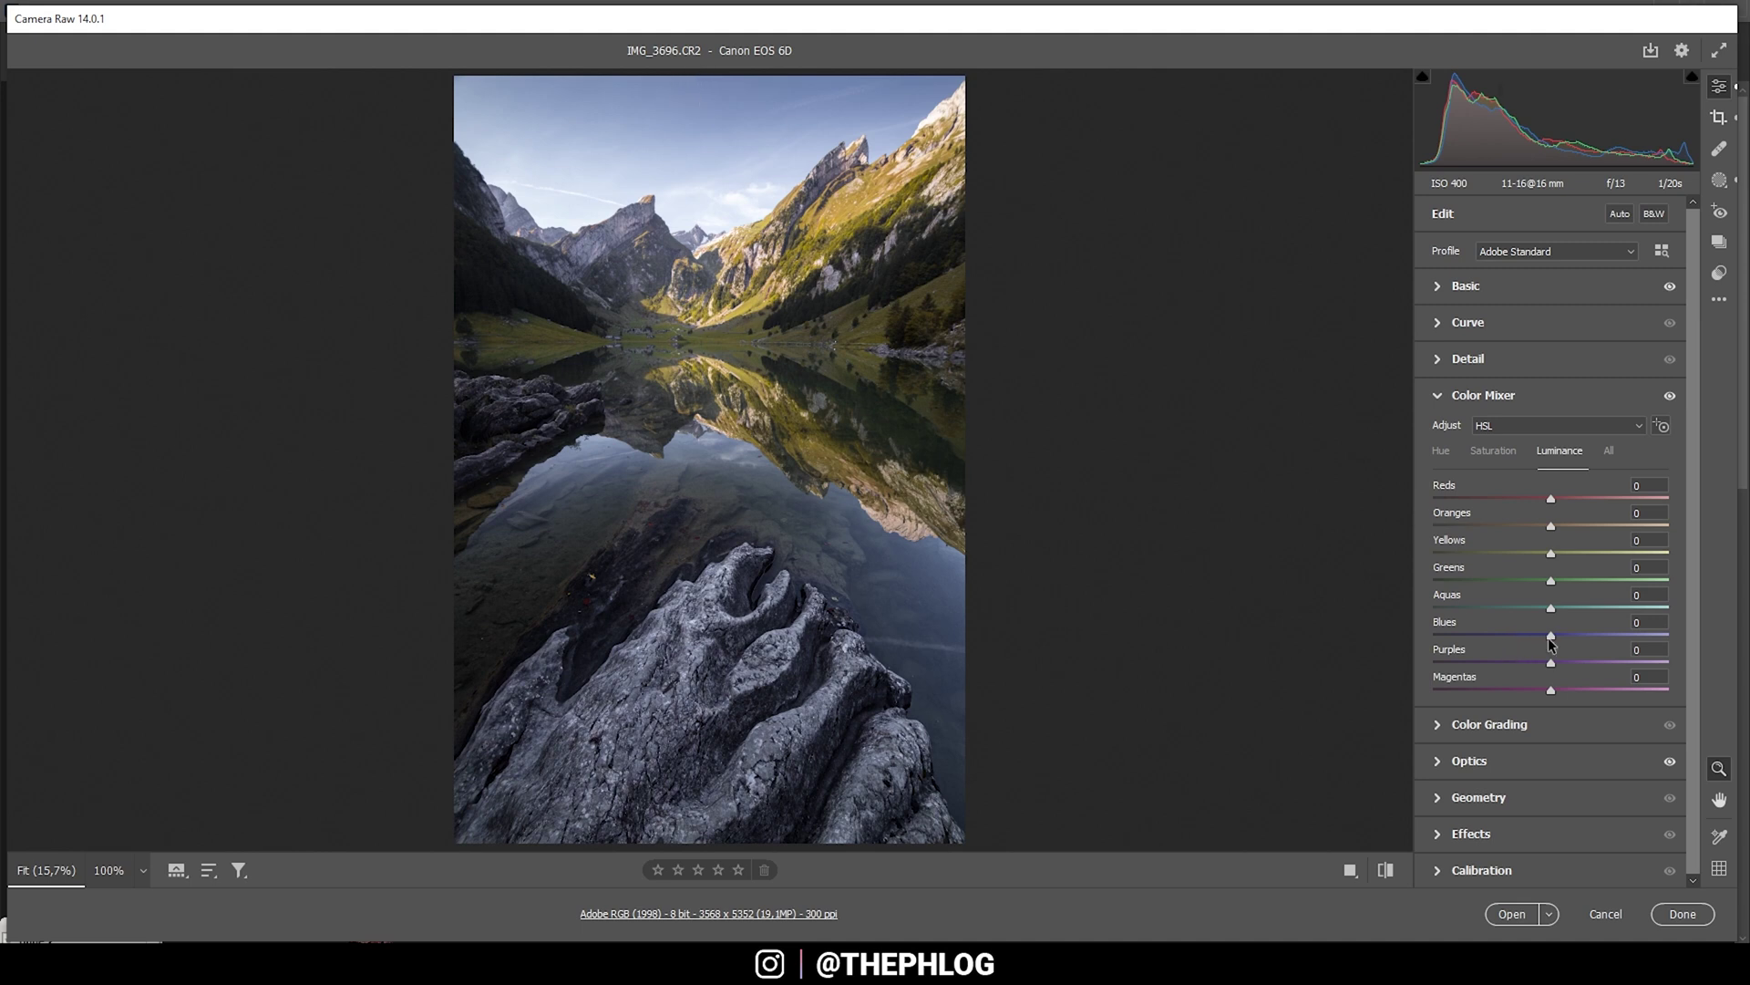
pyautogui.moveTo(1548, 641); pyautogui.dragTo(1482, 639)
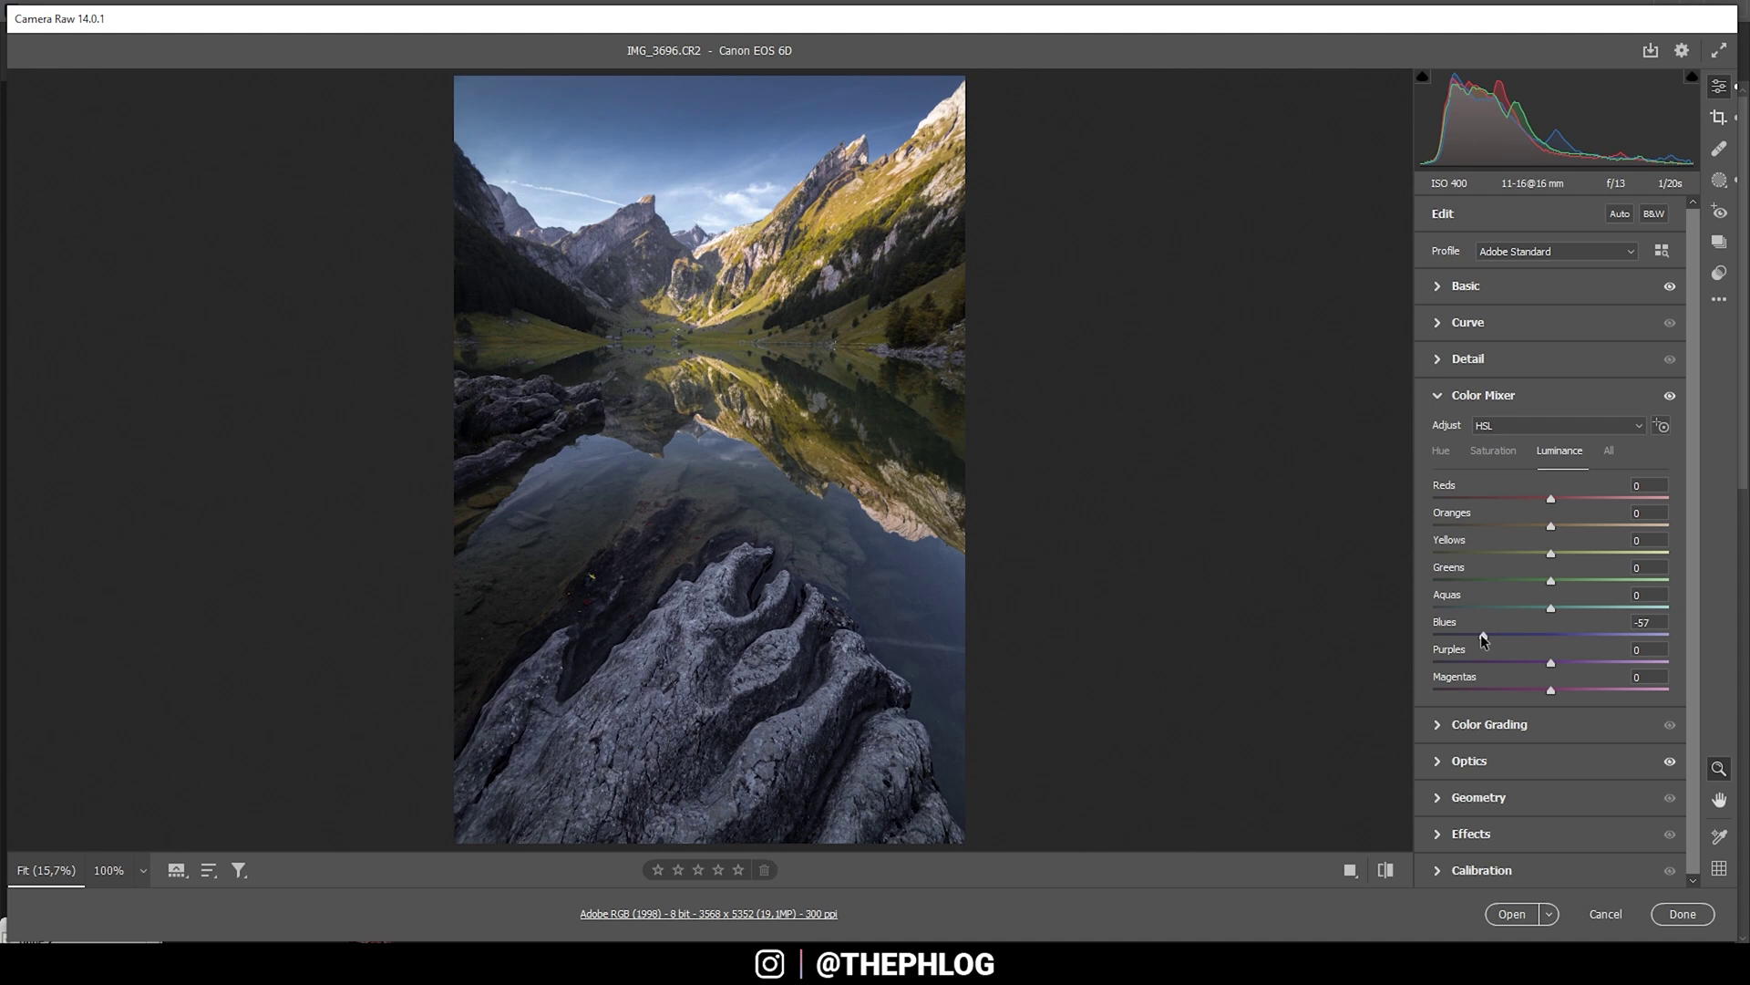
pyautogui.moveTo(1480, 636); pyautogui.dragTo(1480, 637)
pyautogui.moveTo(1549, 583); pyautogui.dragTo(1526, 580)
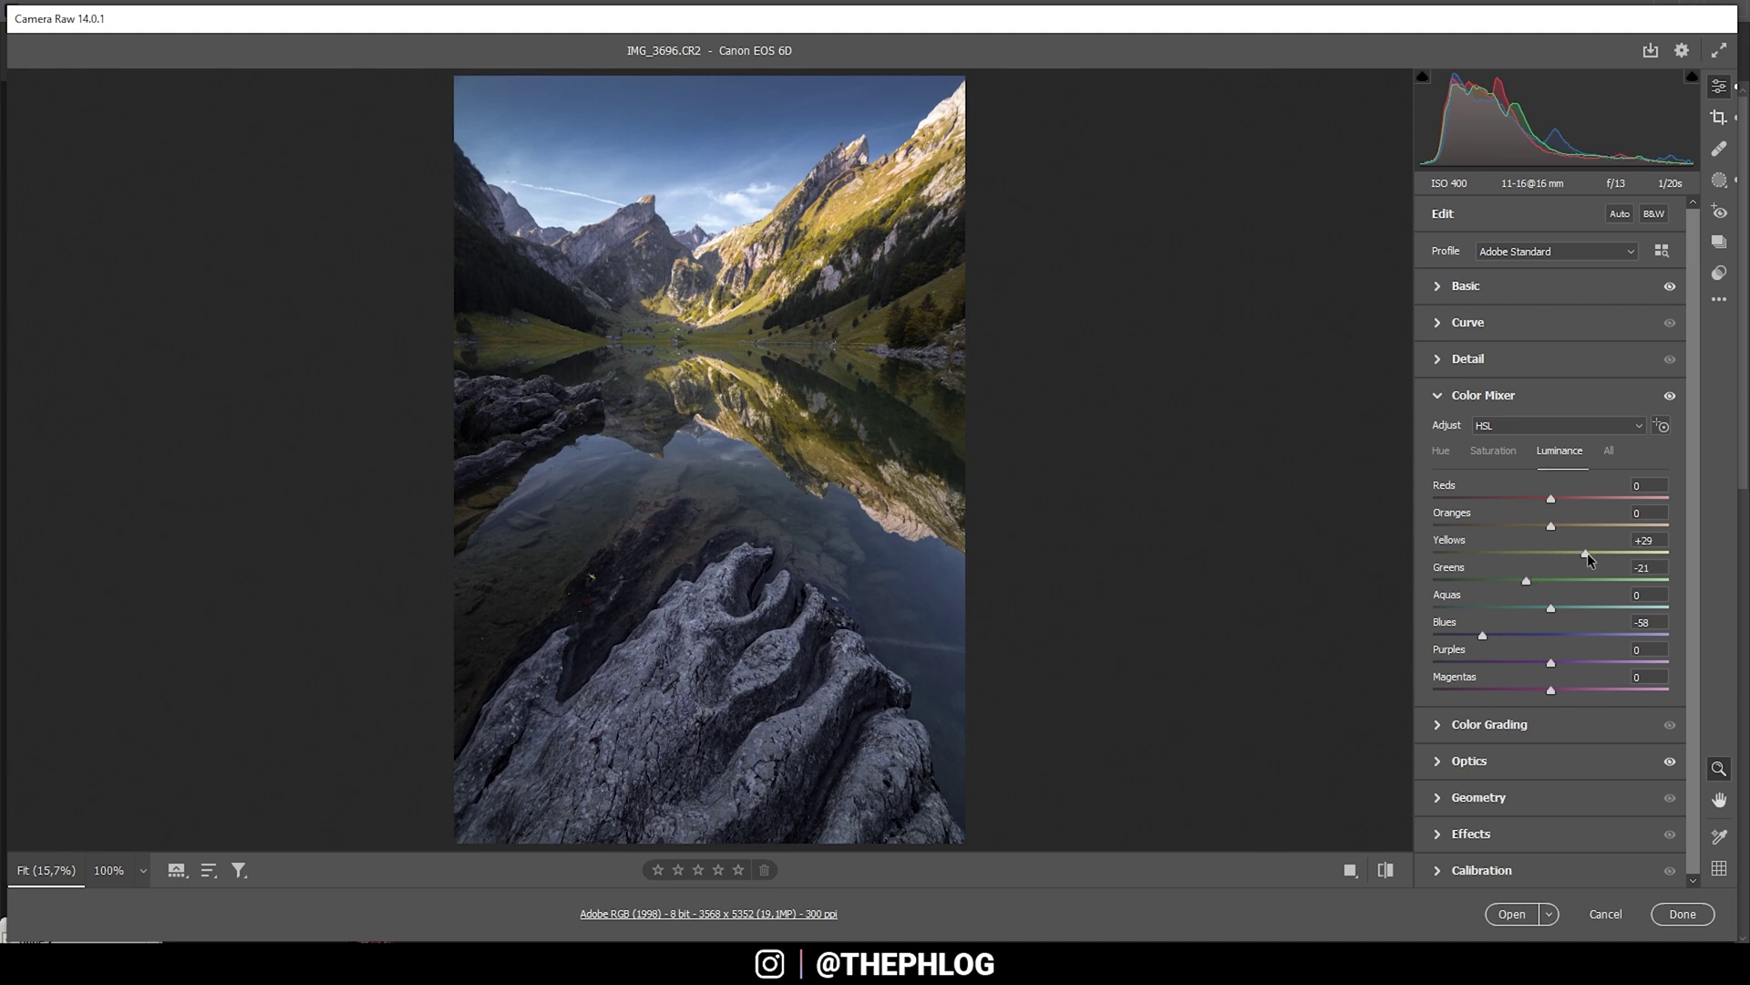
pyautogui.moveTo(1590, 553); pyautogui.dragTo(1587, 553)
# Toggle between the edited photo and the default settings to compare them.
pyautogui.click(1387, 871)
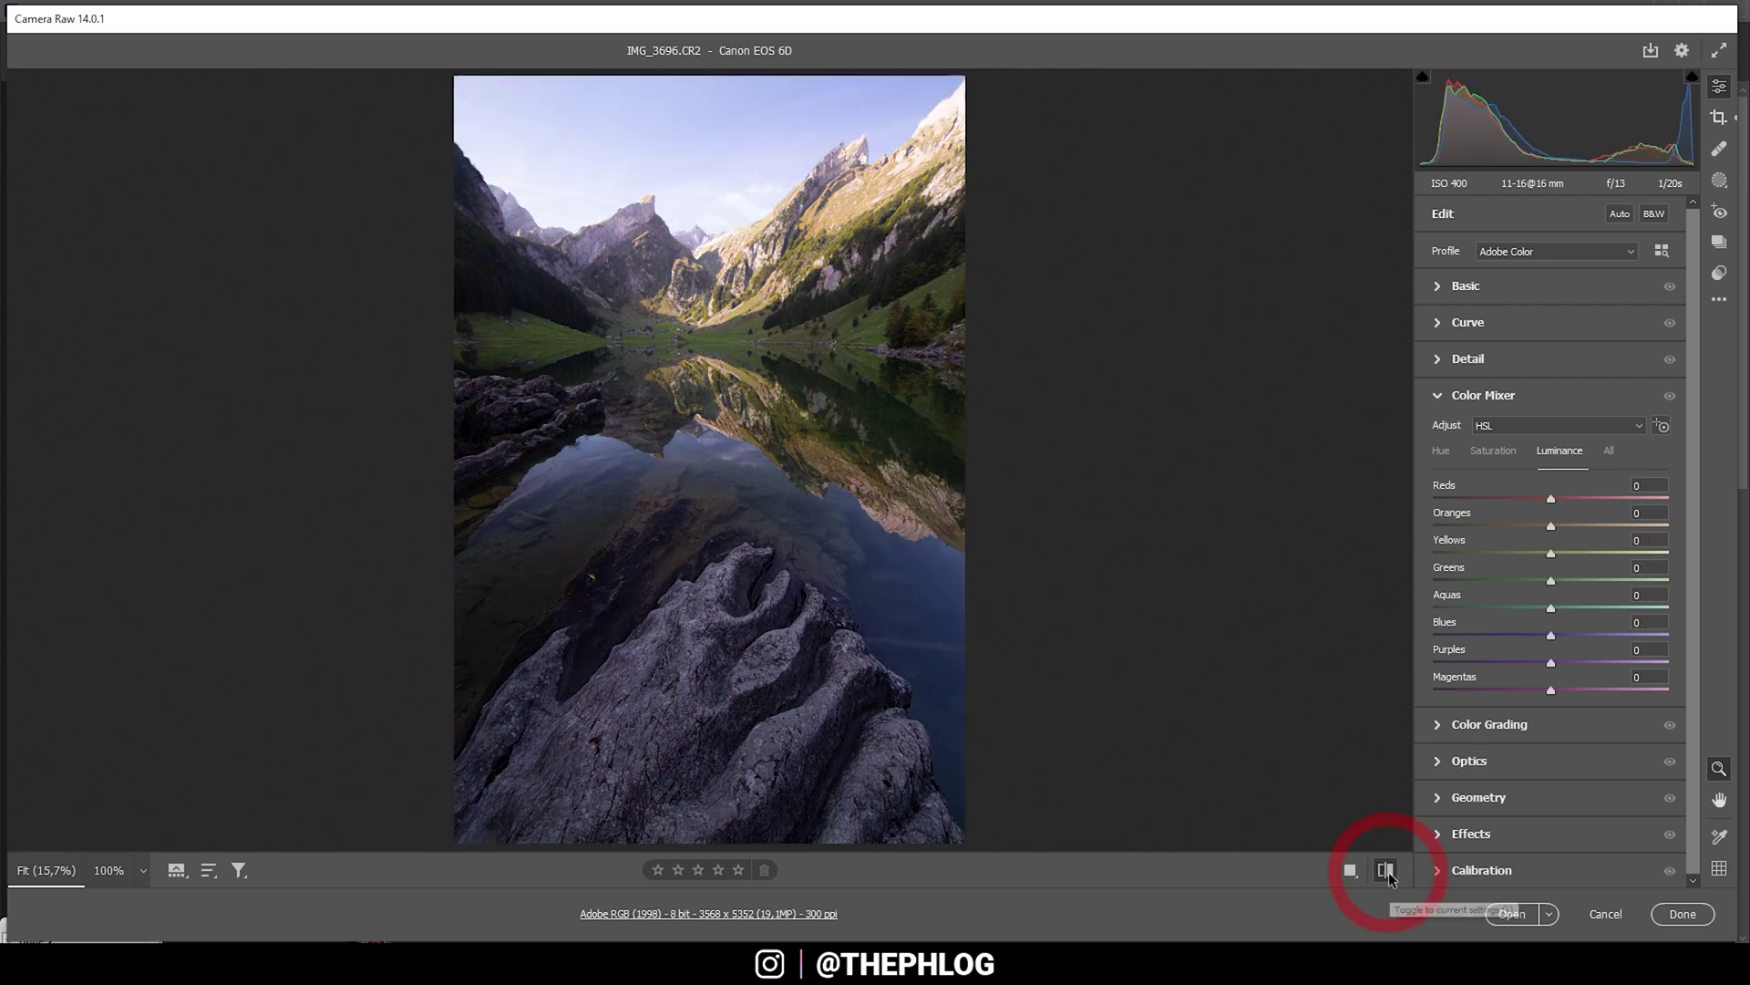
pyautogui.click(1387, 870)
pyautogui.click(1387, 871)
pyautogui.click(1387, 871)
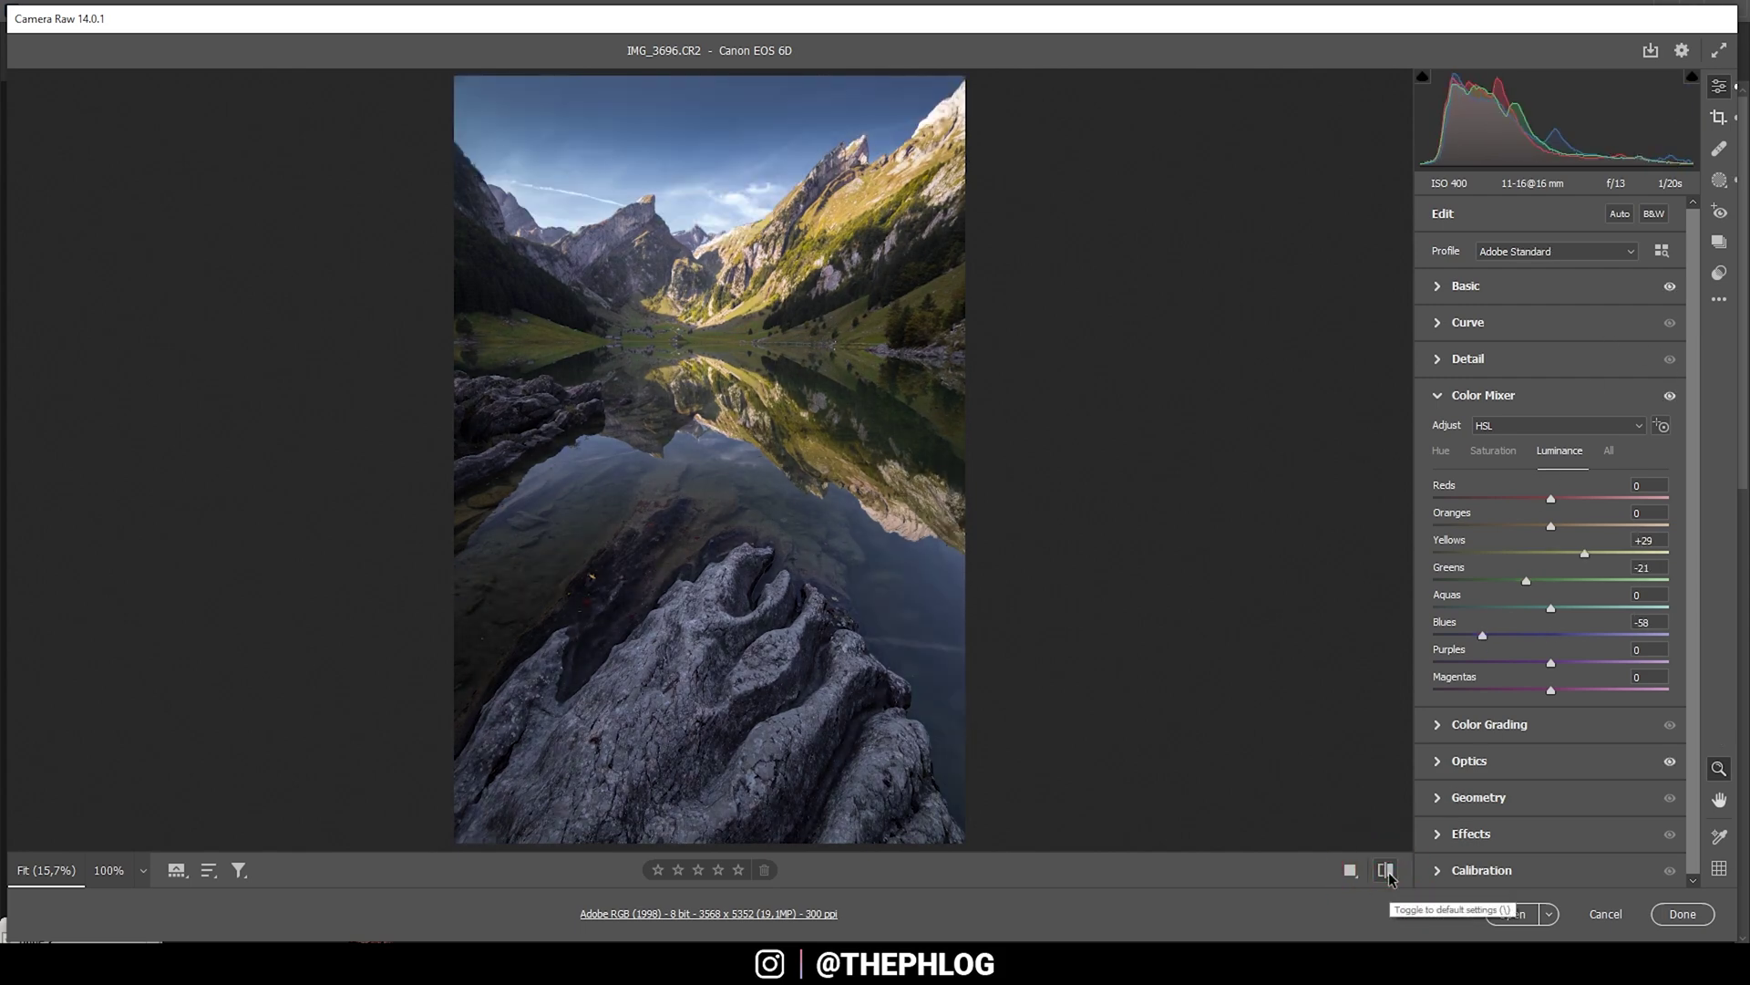
pyautogui.click(1387, 870)
pyautogui.click(1387, 870)
# In Color Grading, tint the midtones blue at Hue 234 and Saturation 6.
pyautogui.click(1671, 395)
pyautogui.click(1504, 724)
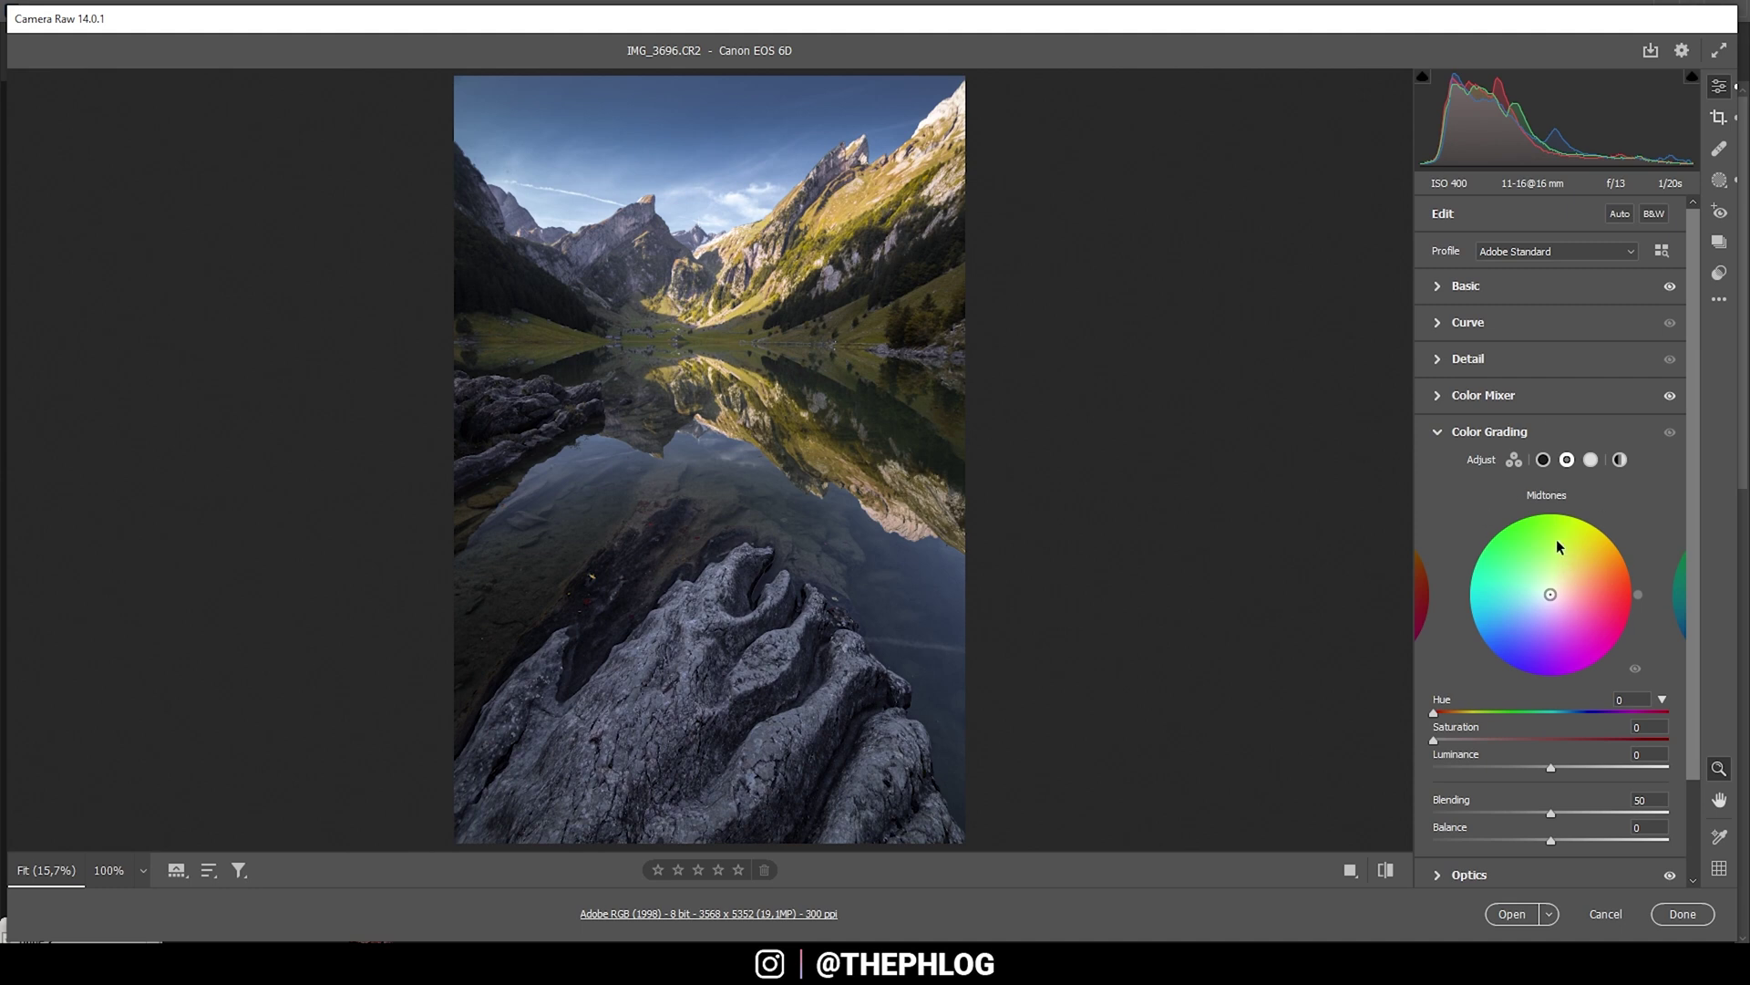
pyautogui.moveTo(1549, 609); pyautogui.dragTo(1539, 607)
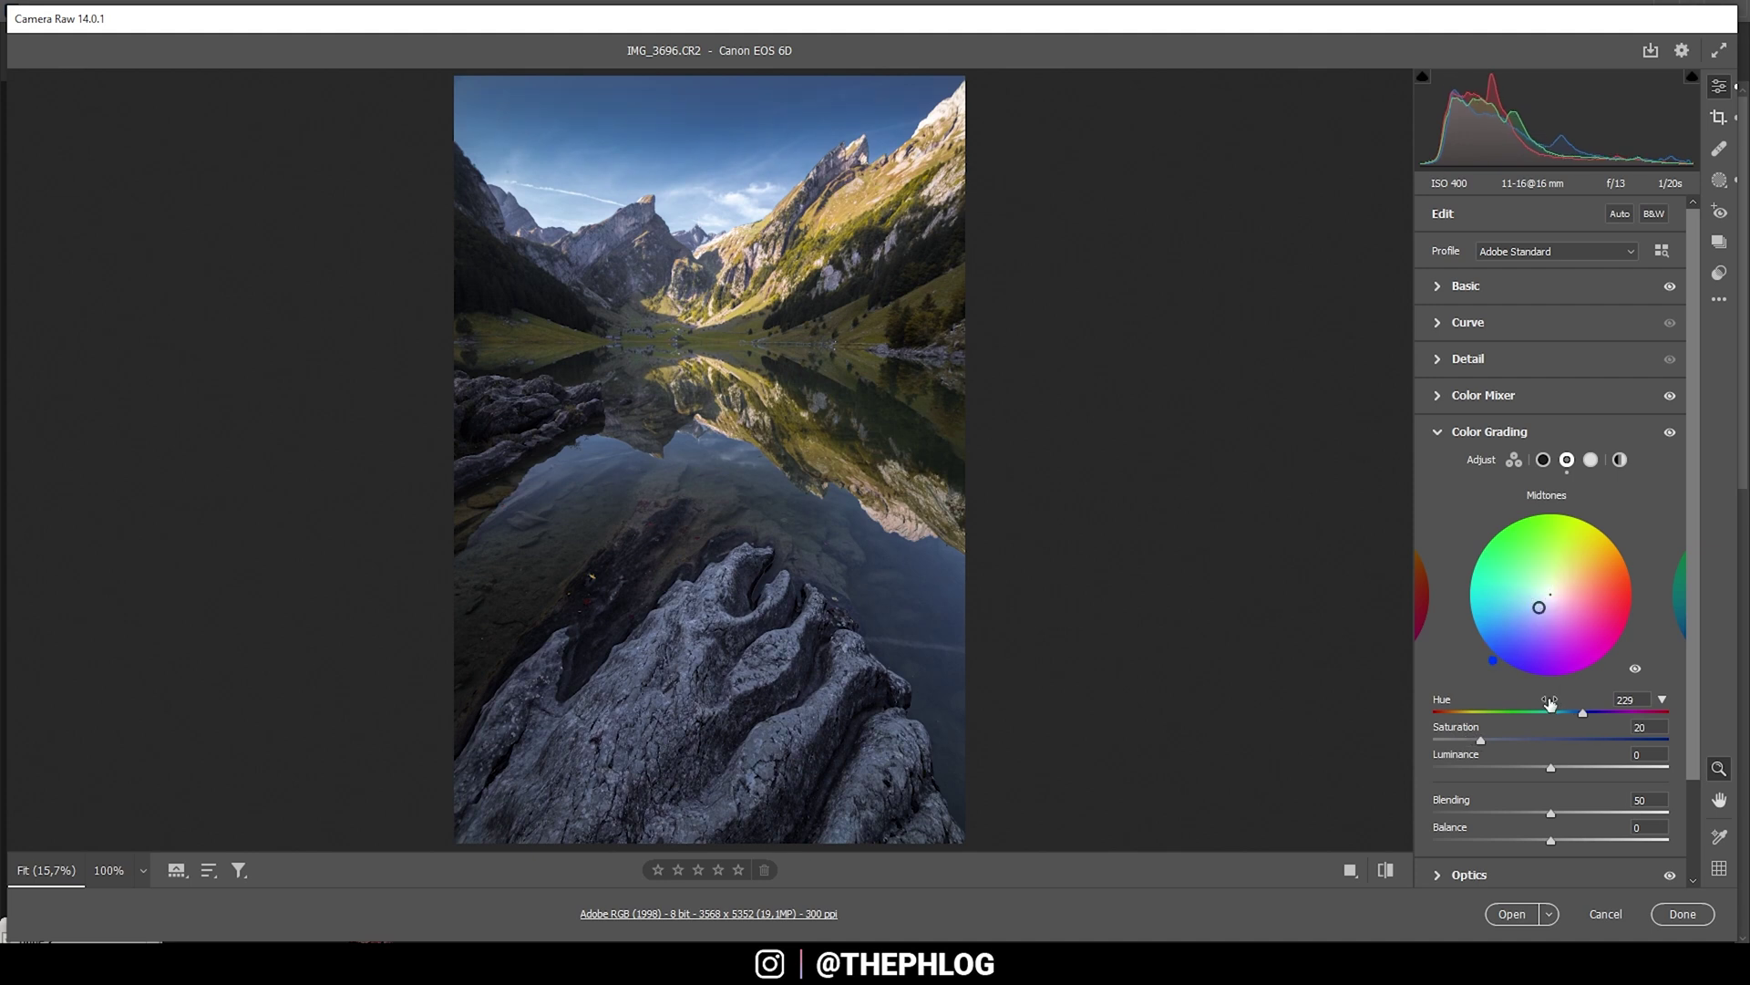
pyautogui.moveTo(1583, 712); pyautogui.dragTo(1586, 714)
pyautogui.click(1586, 716)
pyautogui.moveTo(1482, 741); pyautogui.dragTo(1446, 740)
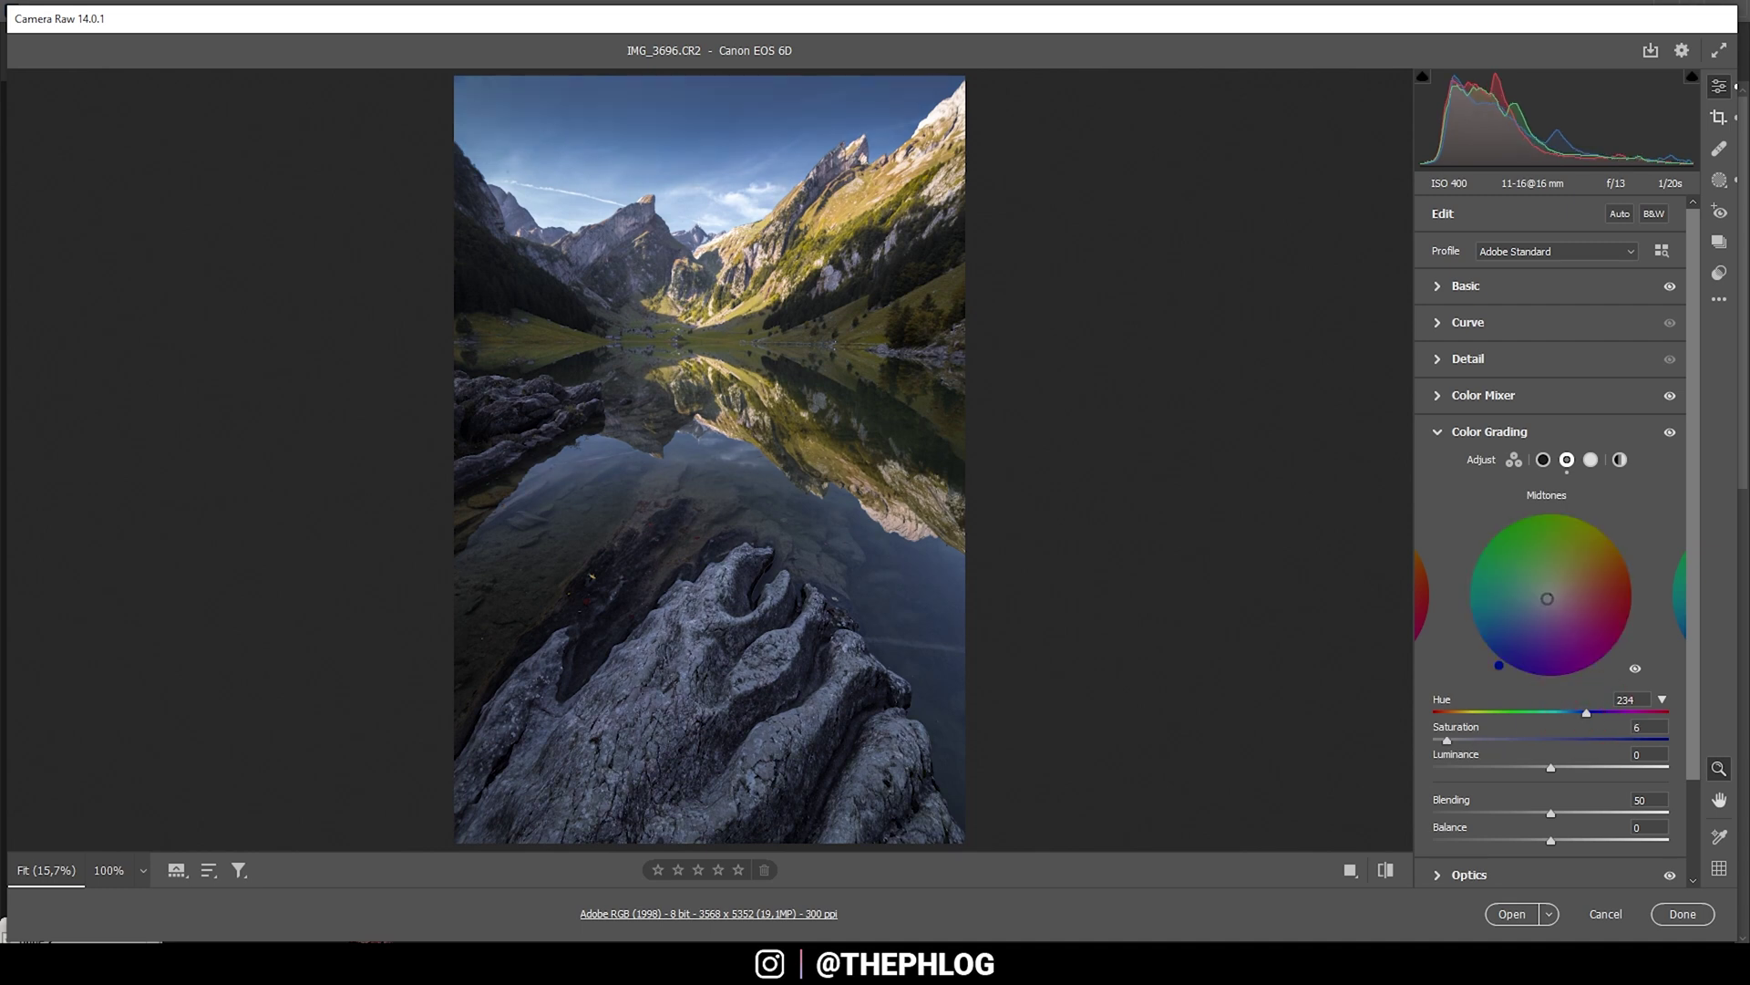
pyautogui.click(1465, 434)
# Set the Calibration Blue Primary to Hue -14 and Saturation +25 to deepen the sky.
pyautogui.click(1486, 576)
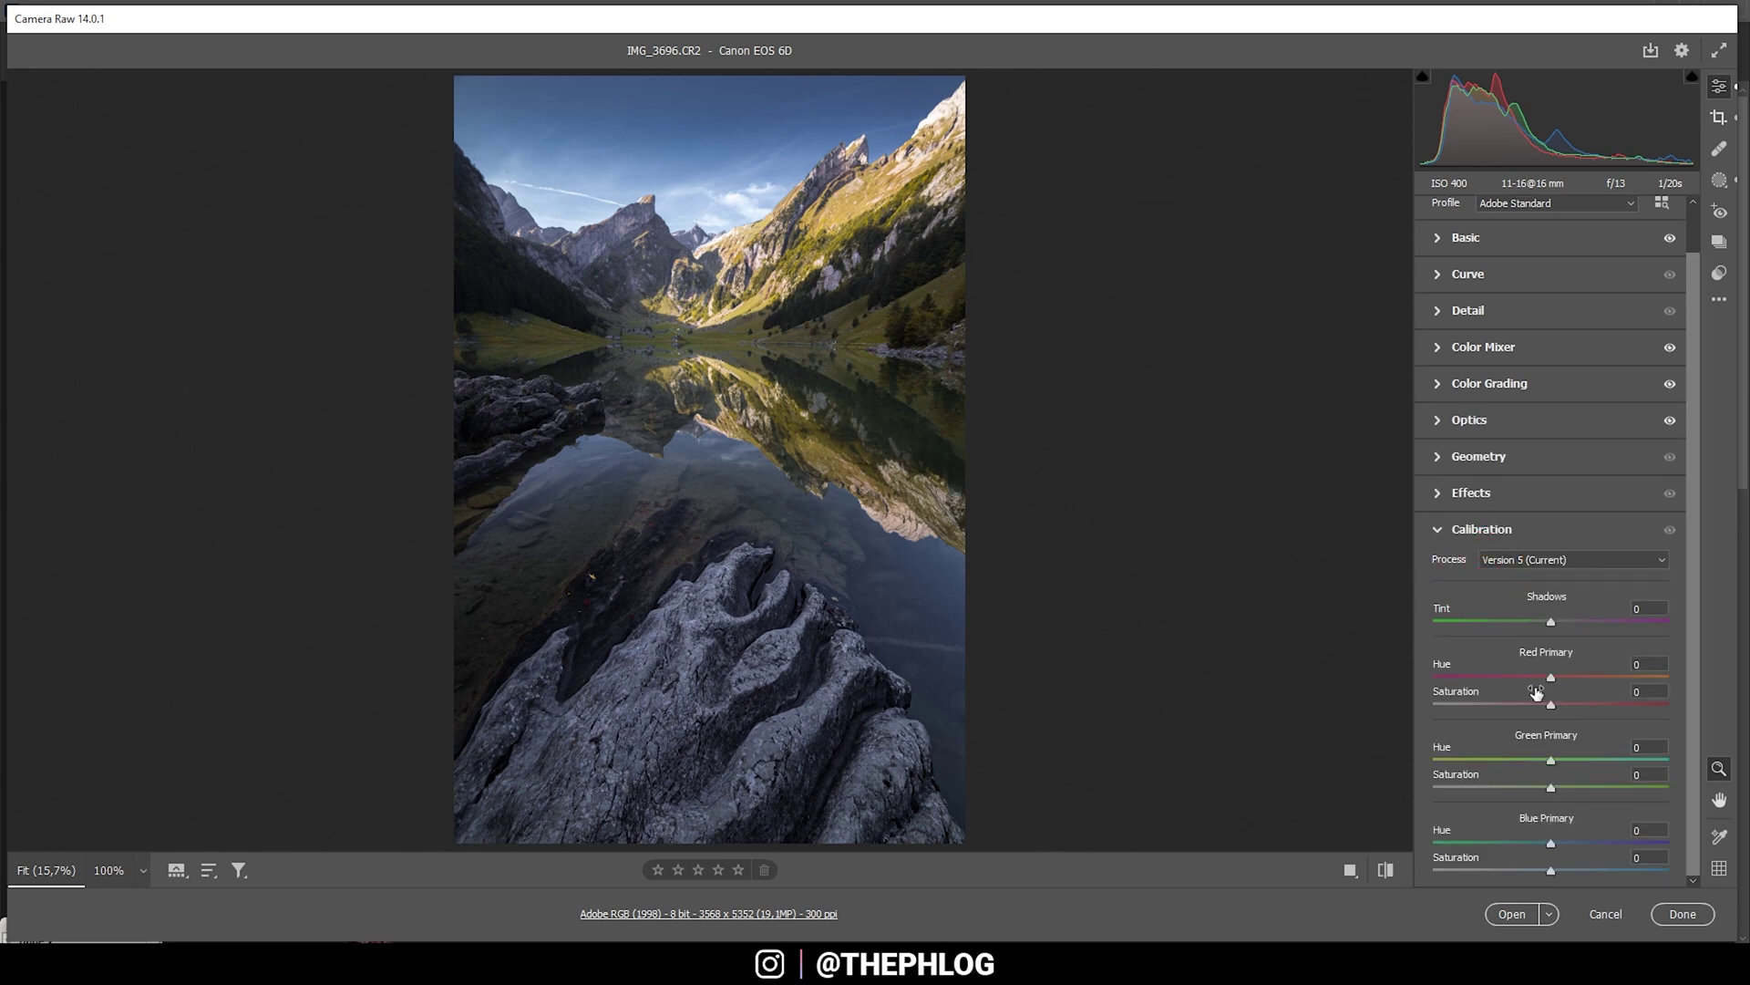
pyautogui.moveTo(1551, 844); pyautogui.dragTo(1584, 870)
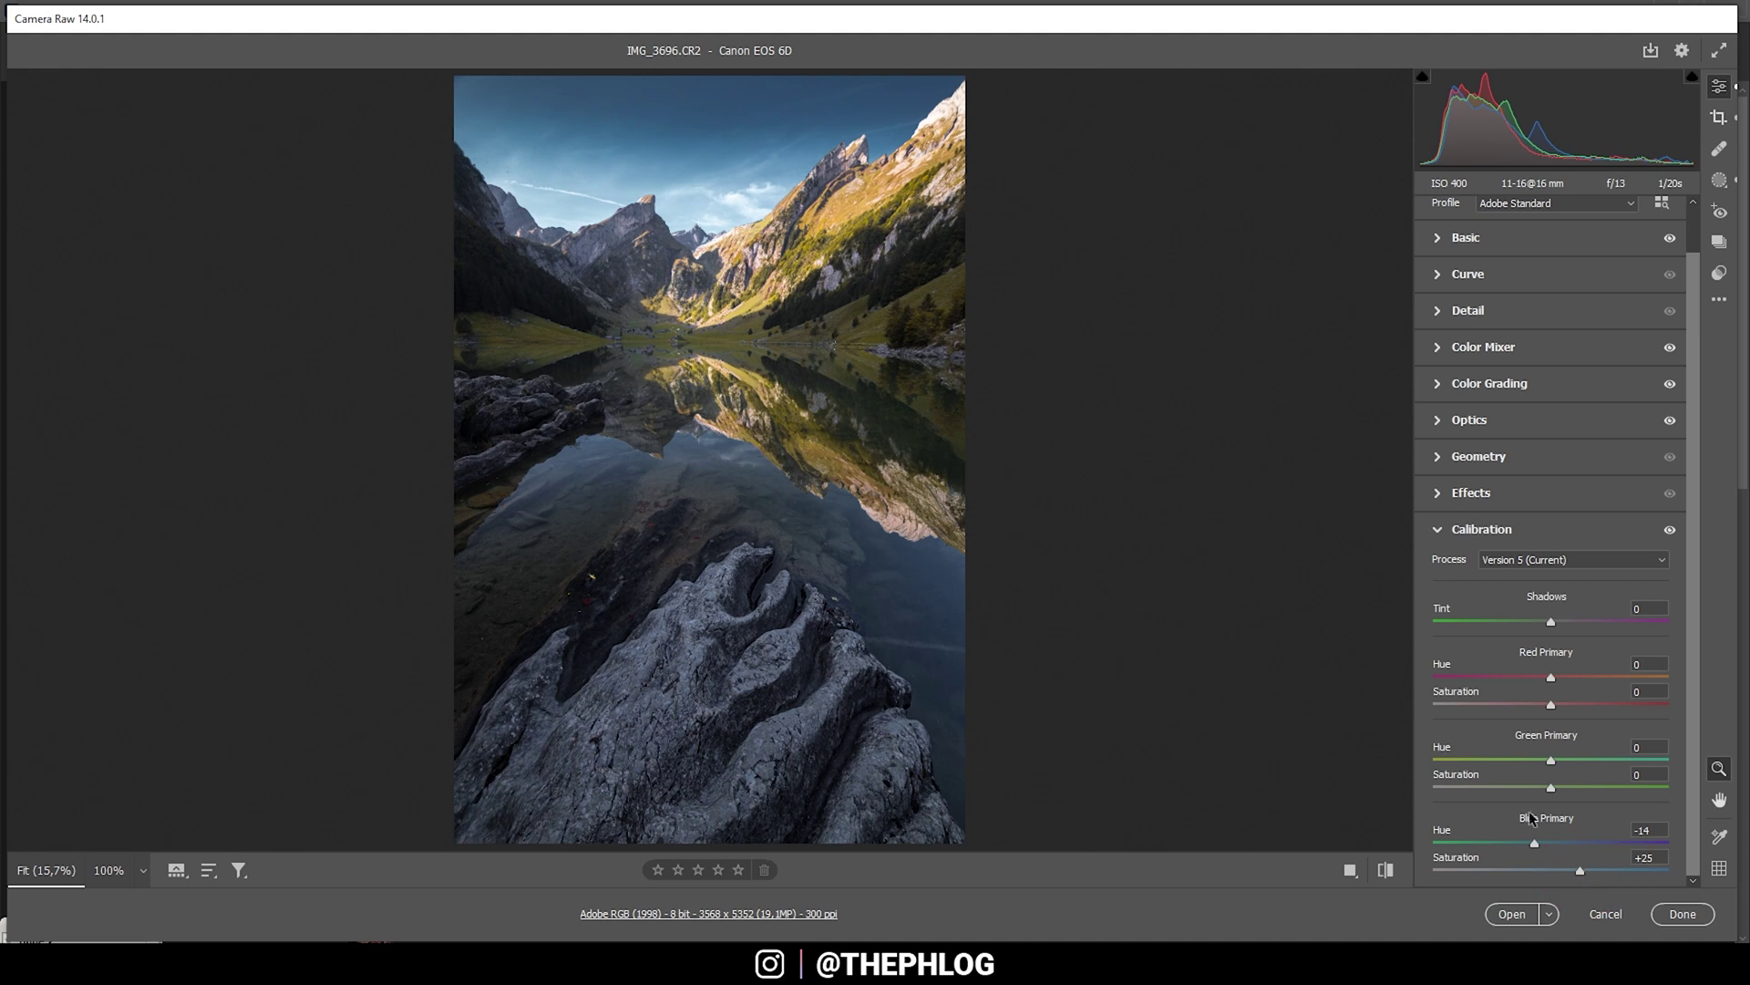
pyautogui.click(1473, 538)
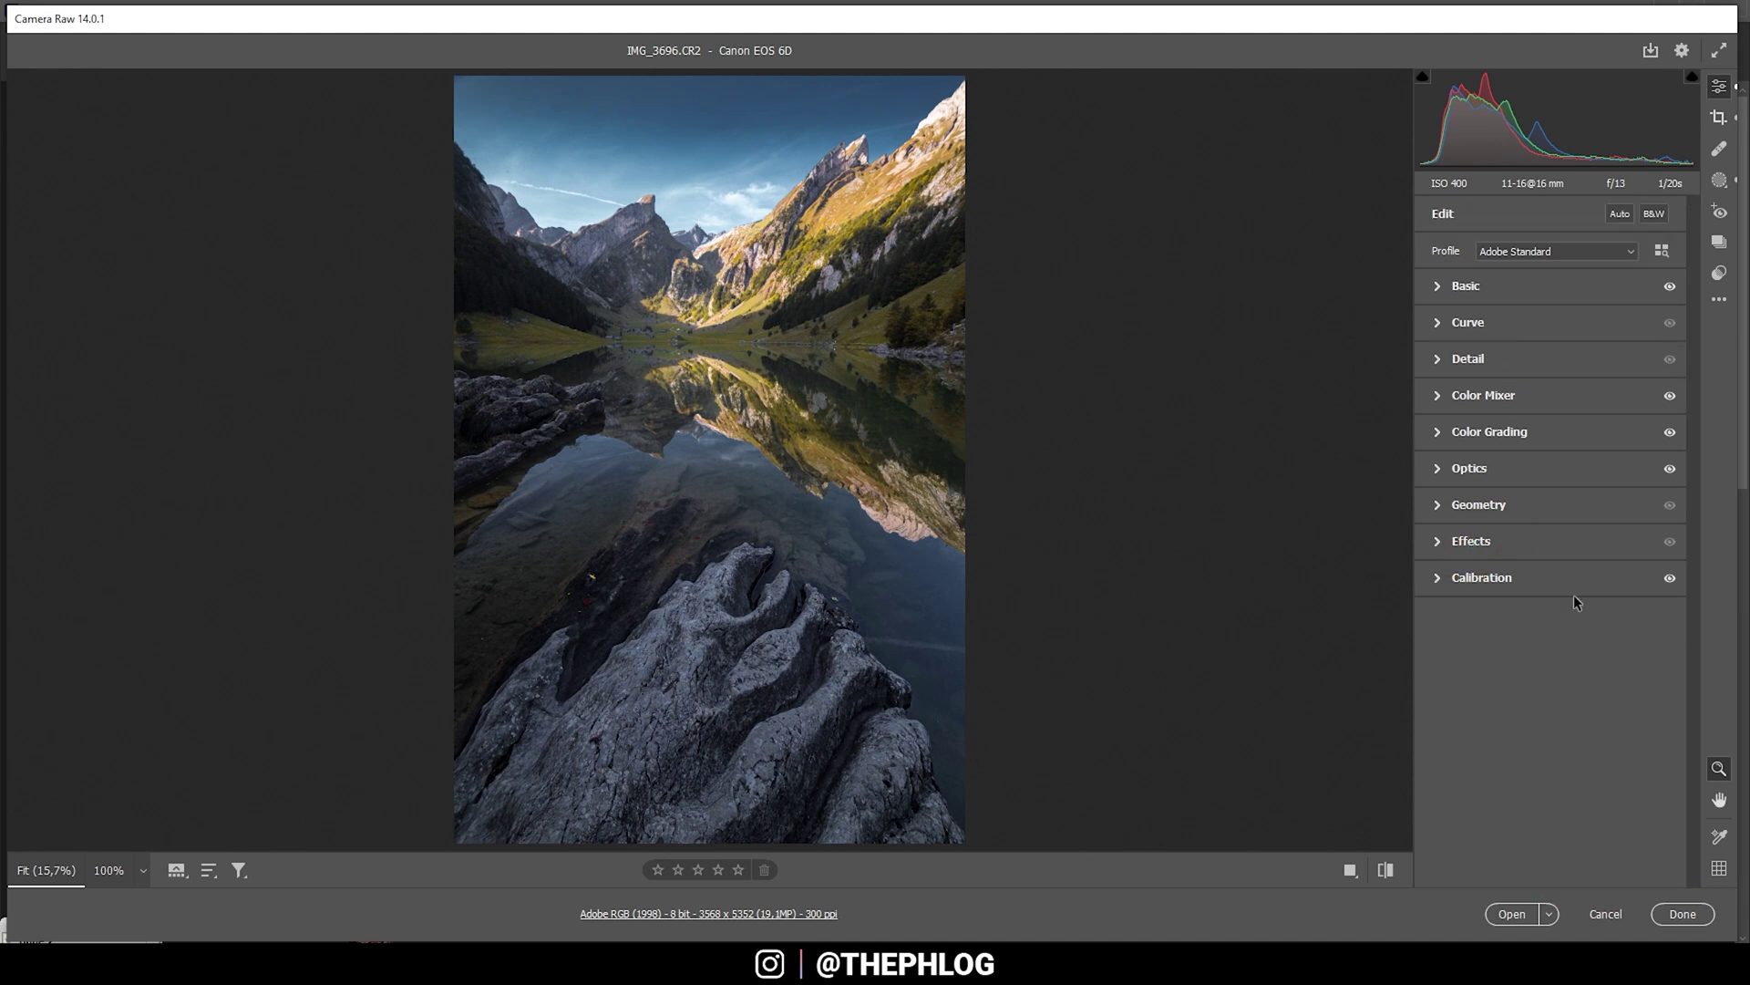
# Set Detail sharpening to Amount 85, Radius 0.5, Detail 100 and Masking 74.
pyautogui.click(1460, 361)
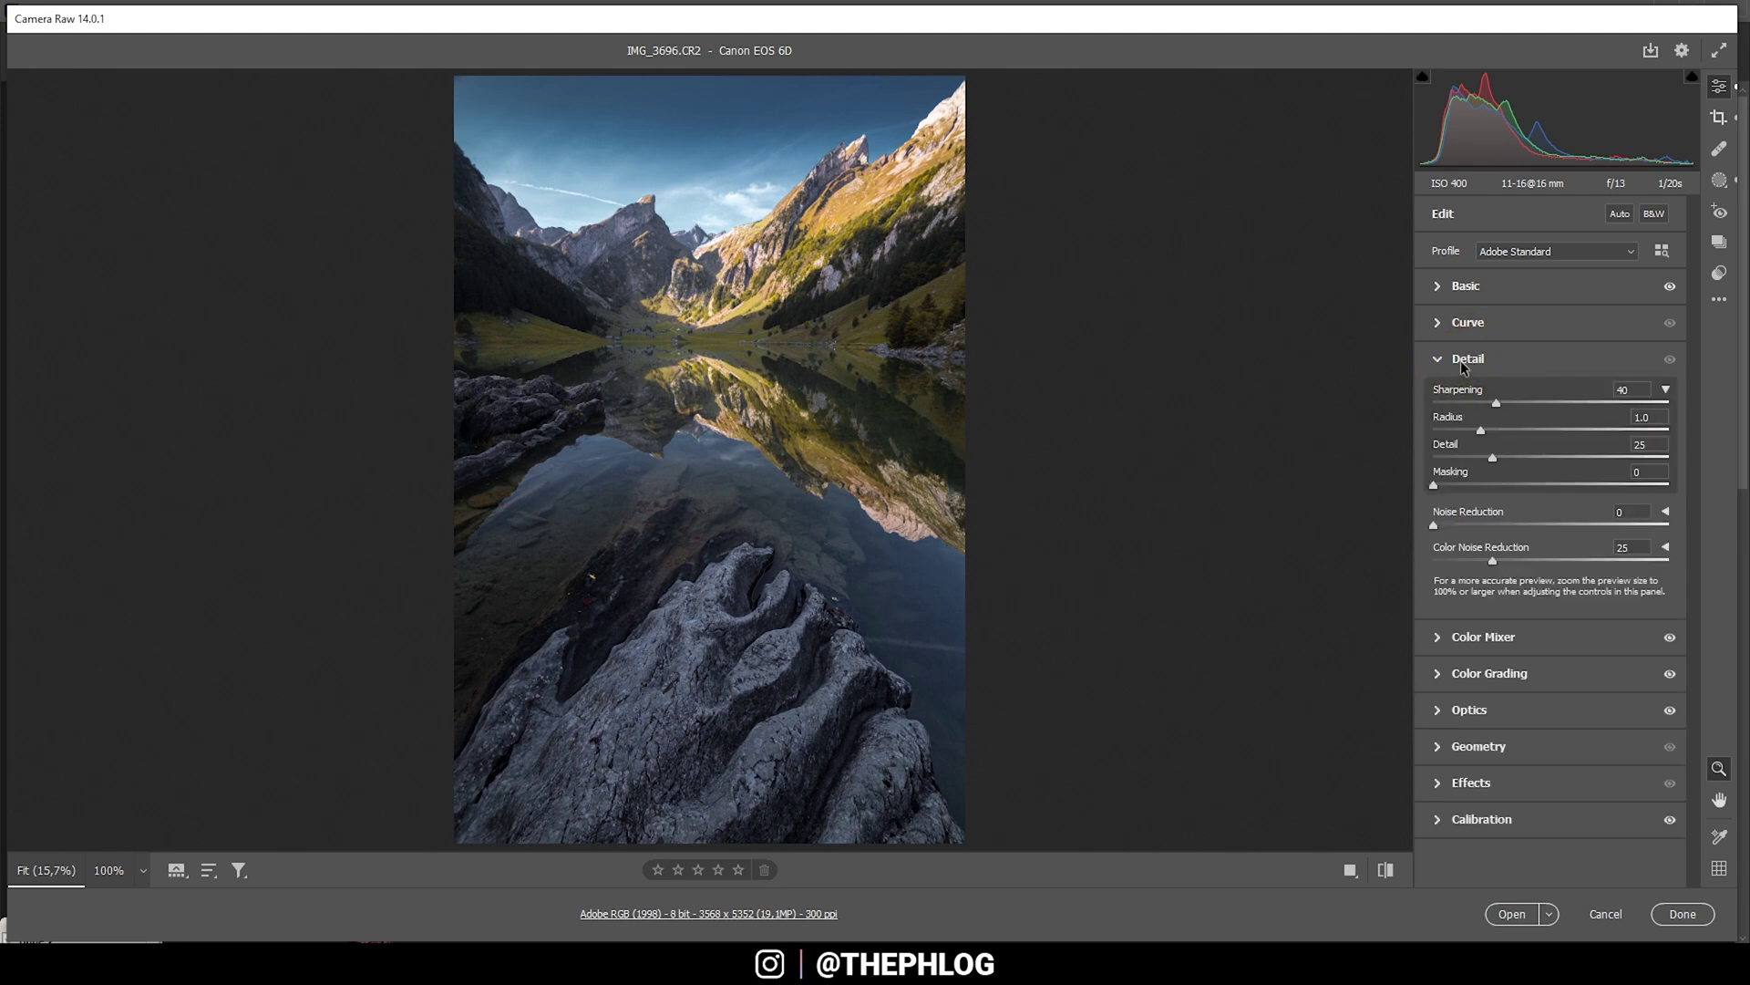
pyautogui.moveTo(1528, 403); pyautogui.dragTo(1538, 402)
pyautogui.moveTo(1481, 429); pyautogui.dragTo(1436, 428)
pyautogui.moveTo(1492, 456); pyautogui.dragTo(1738, 453)
pyautogui.moveTo(1438, 484); pyautogui.dragTo(1606, 491)
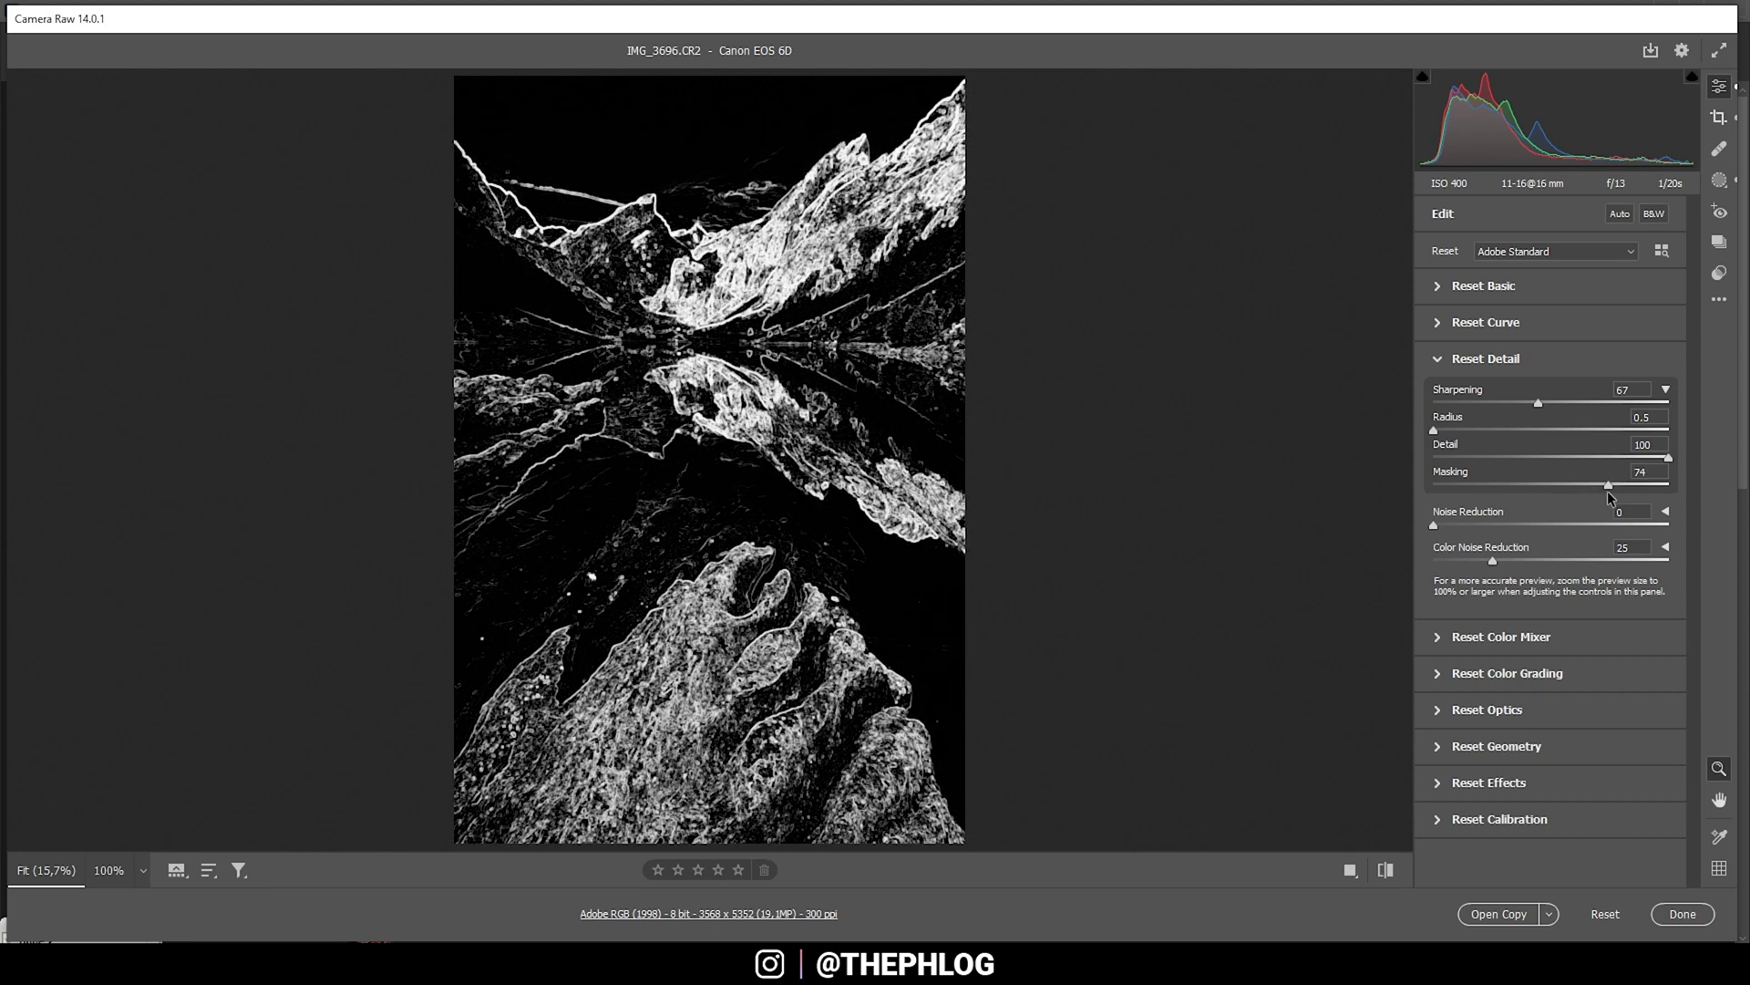
pyautogui.moveTo(1542, 399); pyautogui.dragTo(1563, 401)
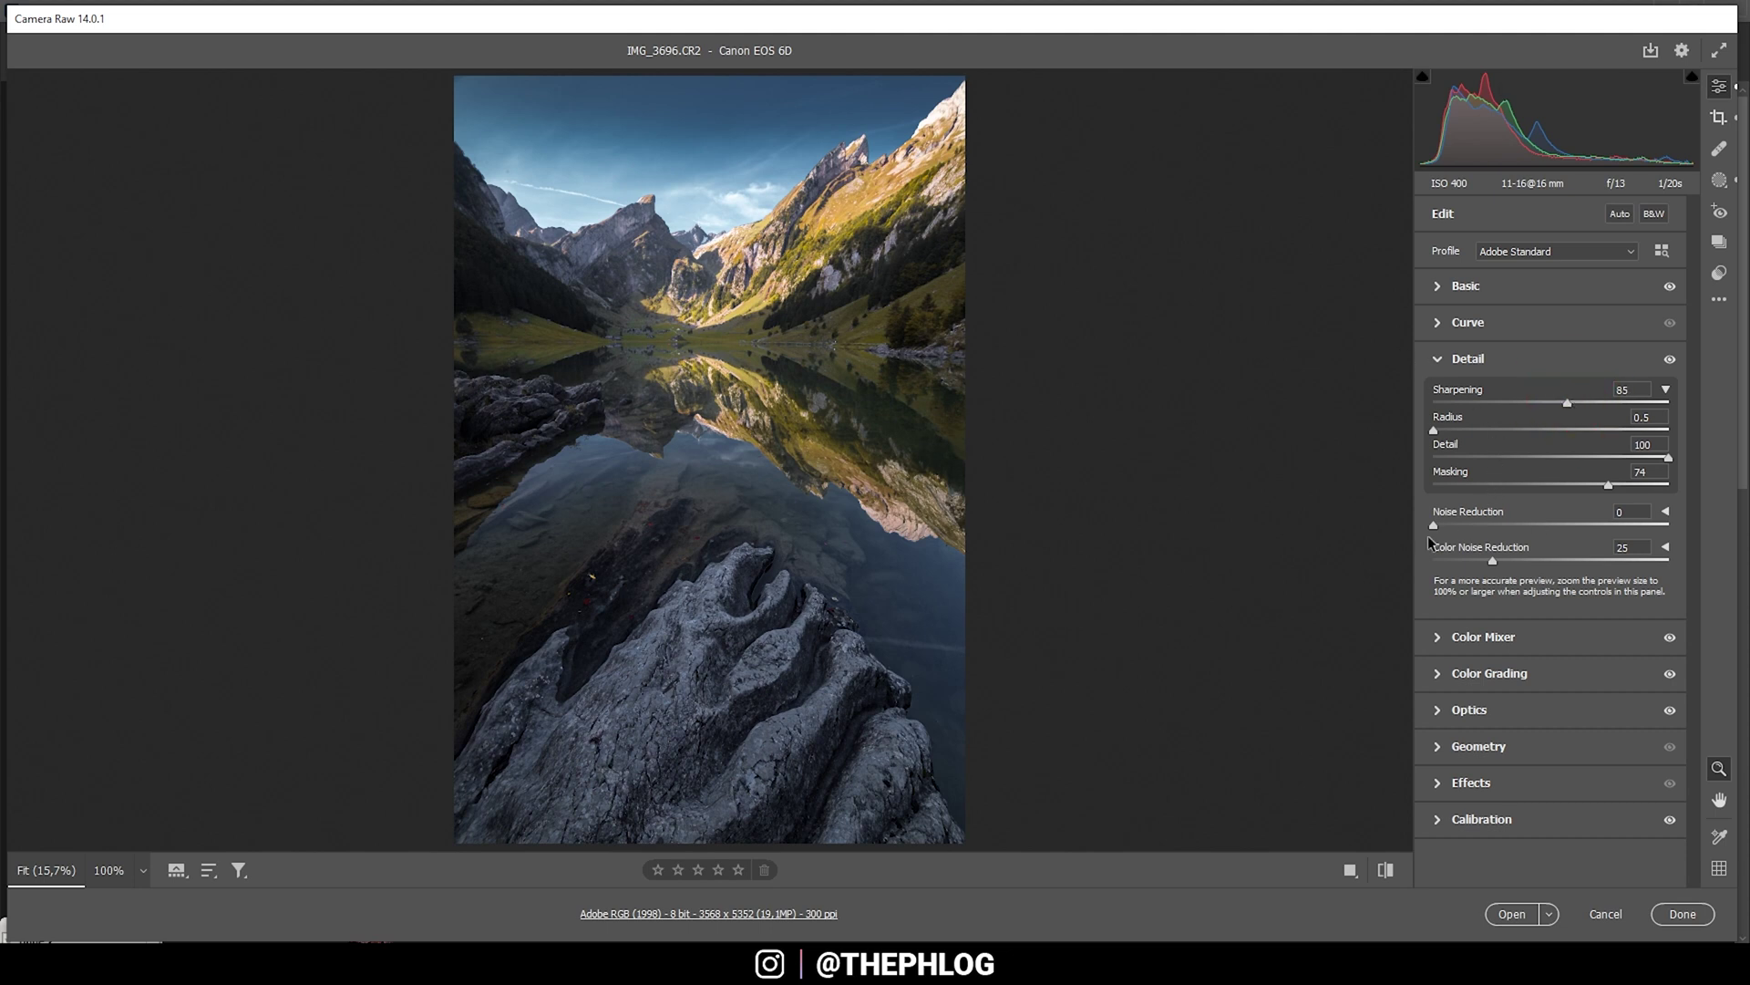
# Open the graded photo in Photoshop and heal a small sky spot with a smaller Spot Healing Brush.
pyautogui.click(1511, 915)
pyautogui.click(18, 257)
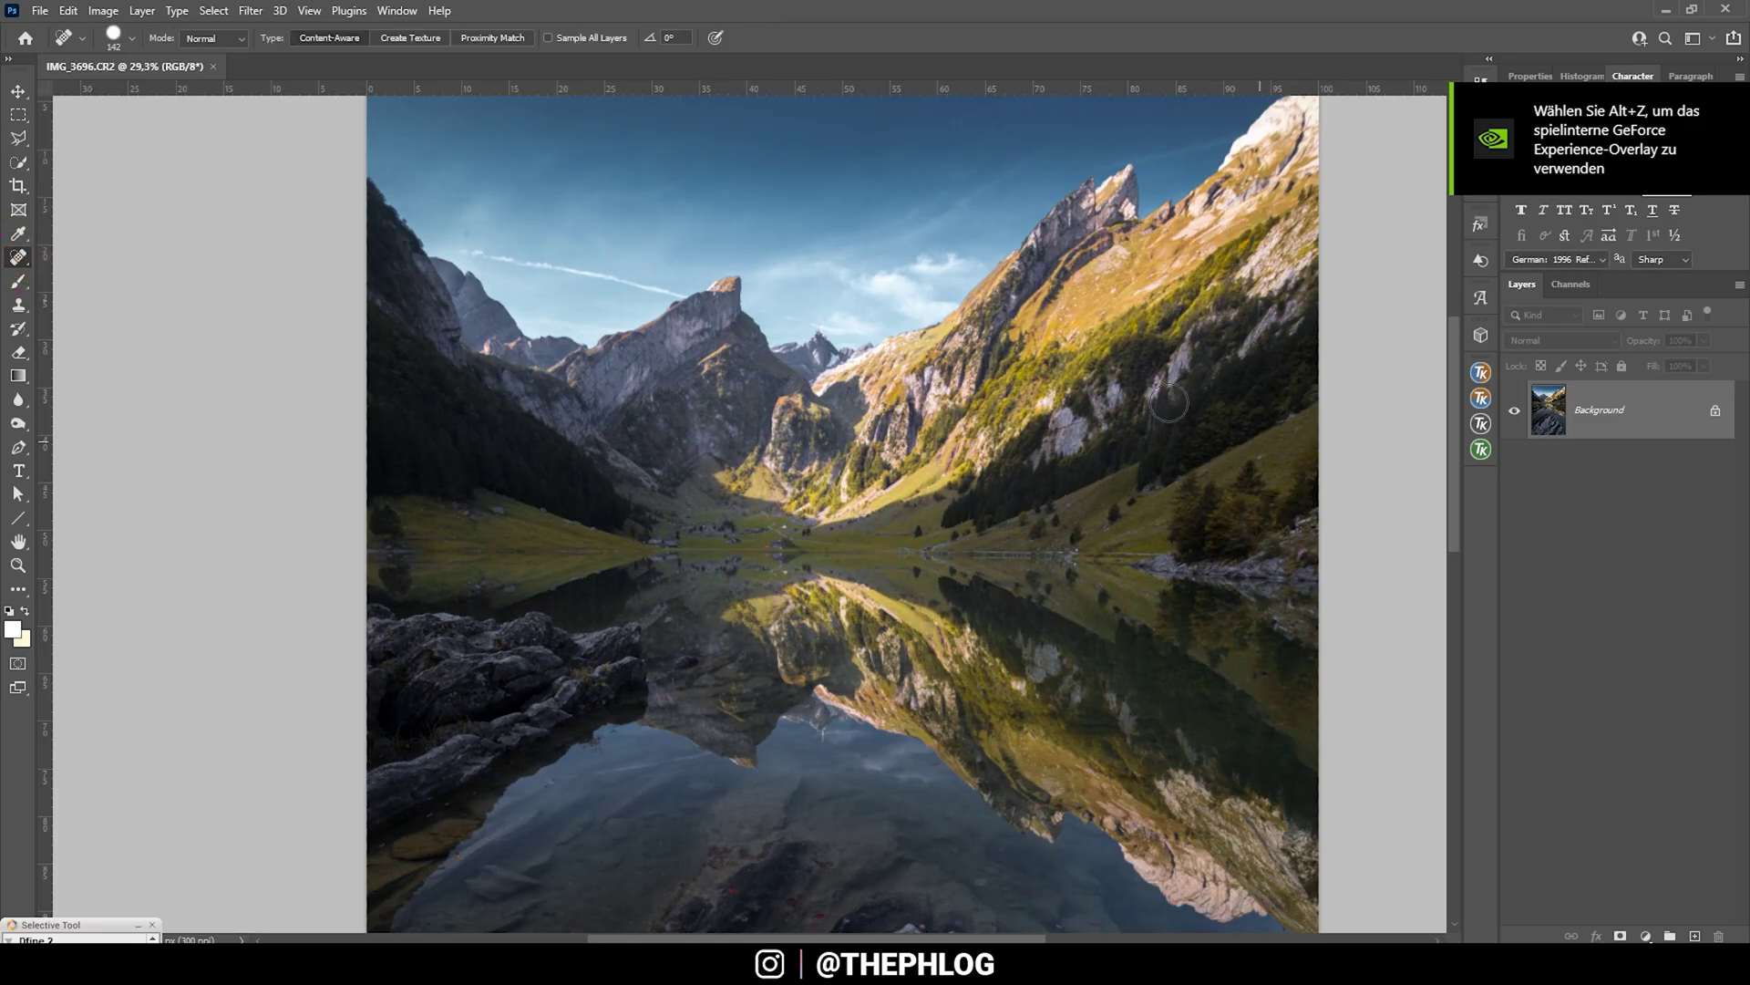
pyautogui.scroll(1, 529, 117)
pyautogui.scroll(3, 474, 182)
pyautogui.moveTo(401, 314); pyautogui.dragTo(360, 292)
pyautogui.click(461, 344)
# Paint out the contrail across the sky with the Spot Healing Brush.
pyautogui.scroll(1, 538, 280)
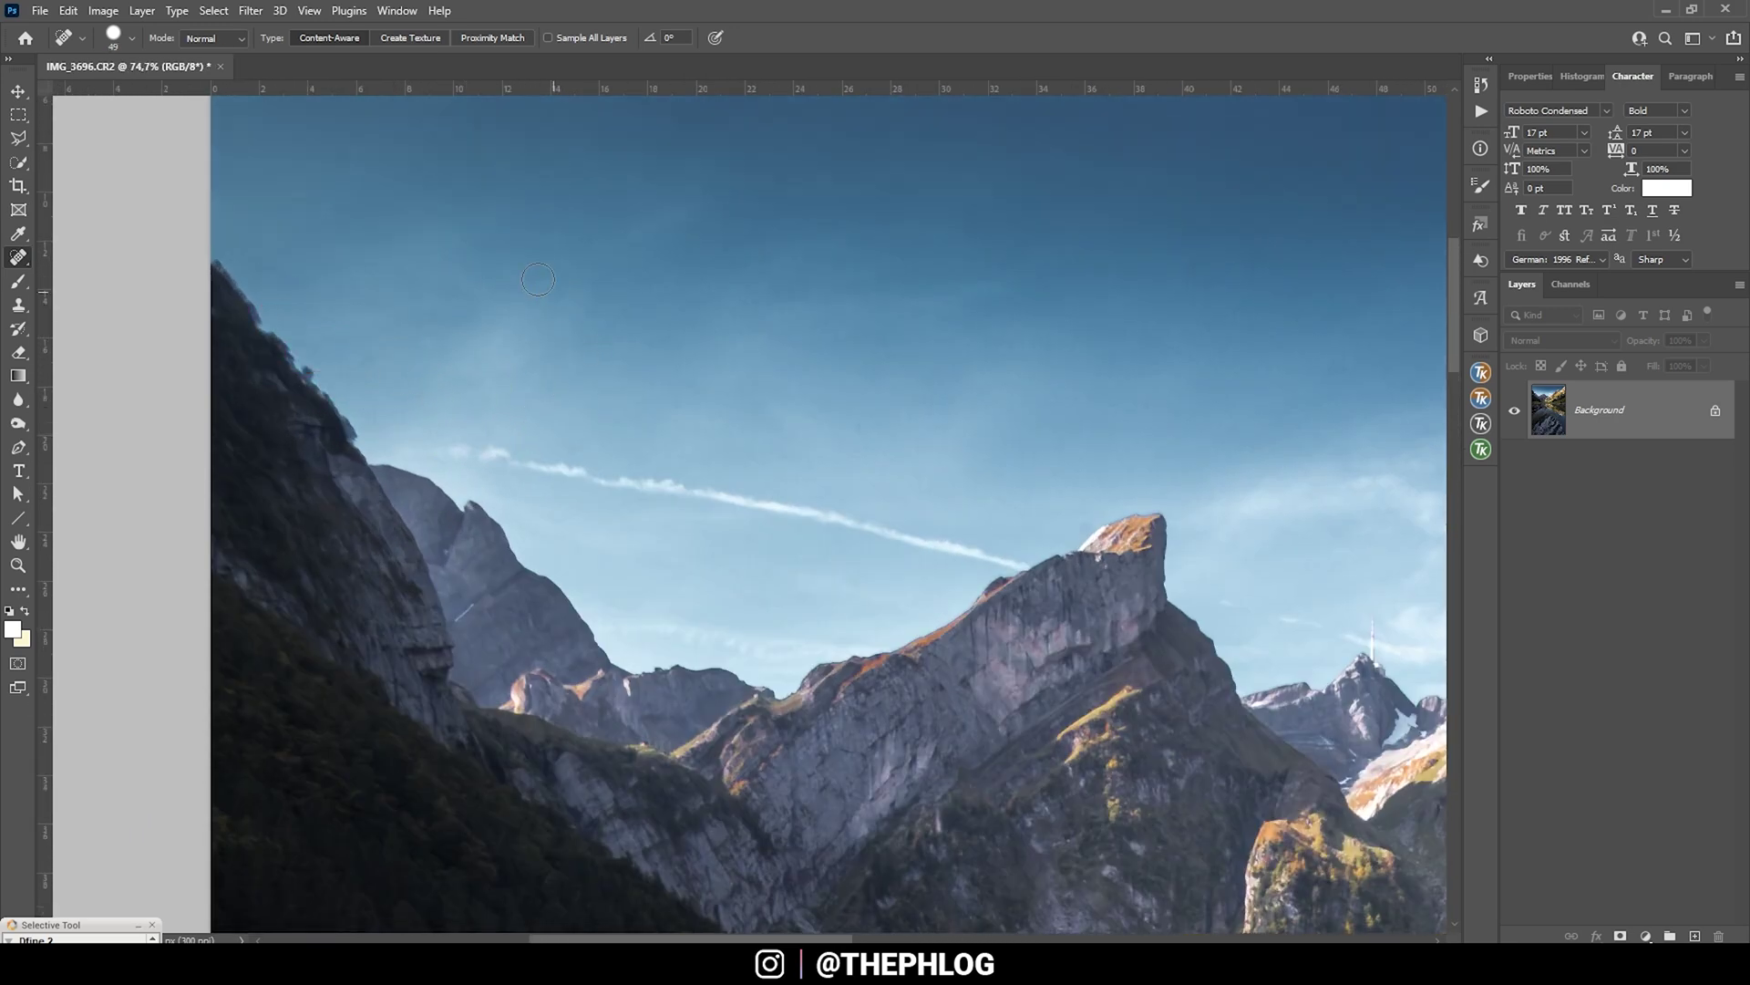
pyautogui.scroll(2, 840, 520)
pyautogui.moveTo(412, 565); pyautogui.dragTo(1023, 686)
pyautogui.hscroll(5, 783, 419)
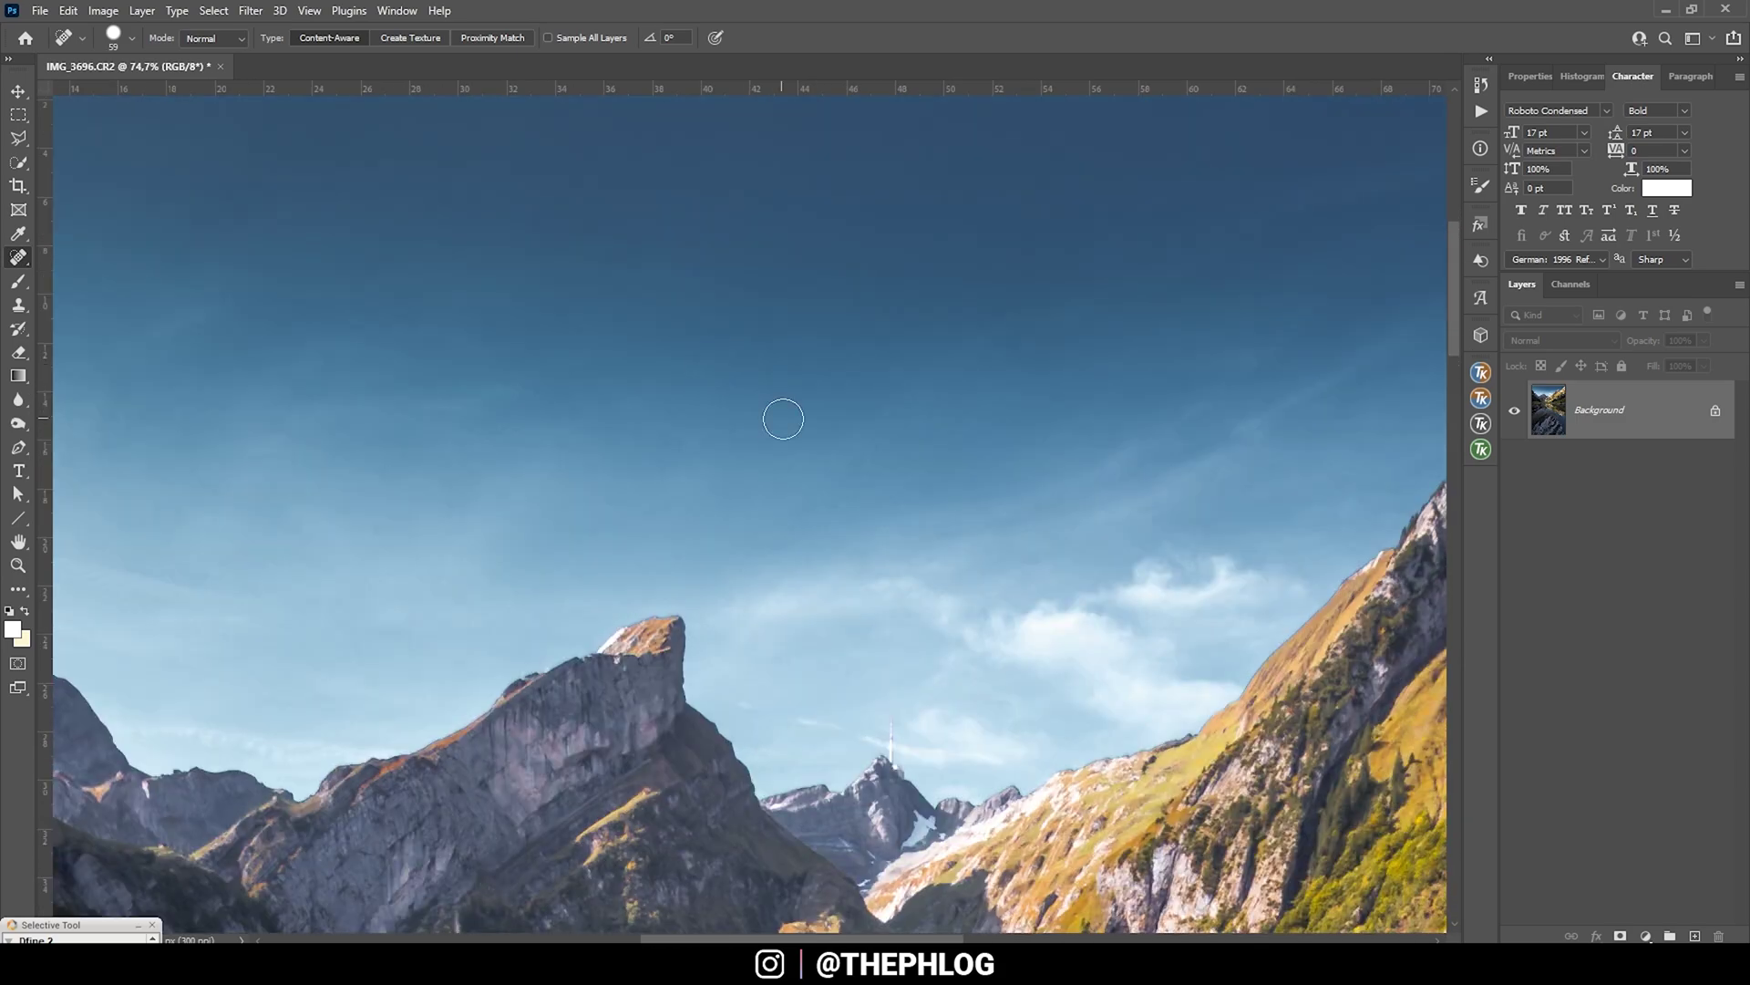
pyautogui.scroll(-5, 784, 419)
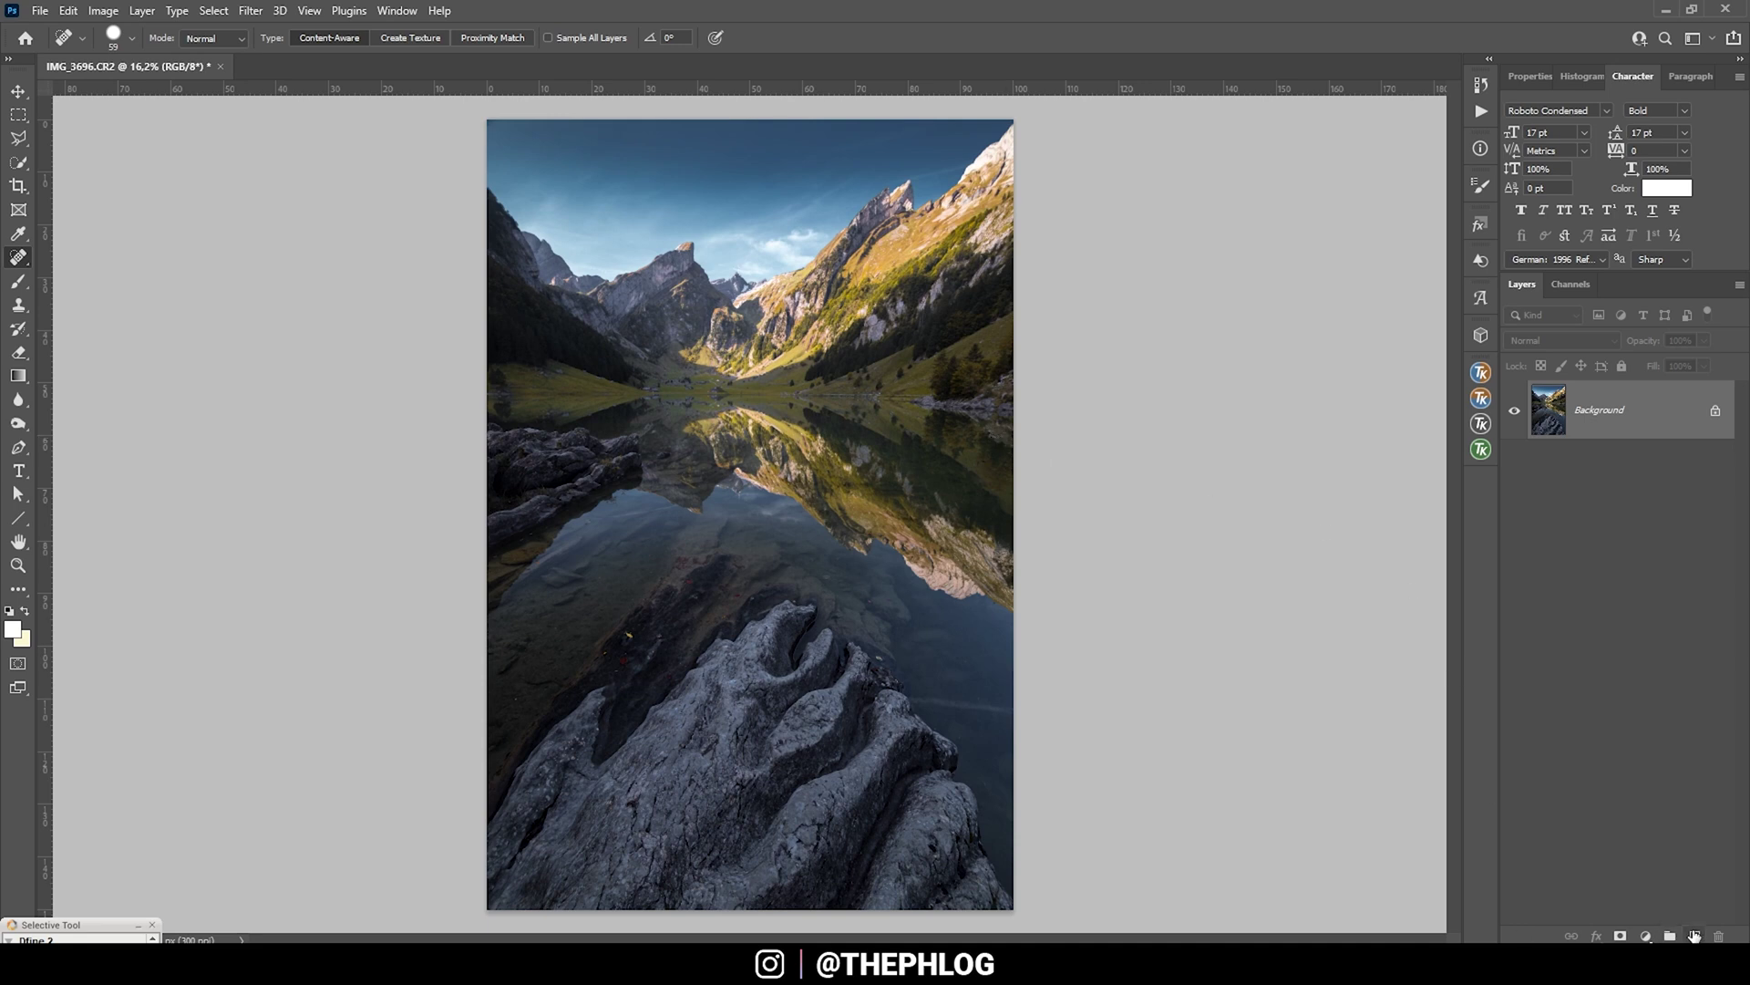
# Add a new empty layer above Background and set it to Overlay blend mode.
pyautogui.click(1694, 937)
pyautogui.click(1561, 340)
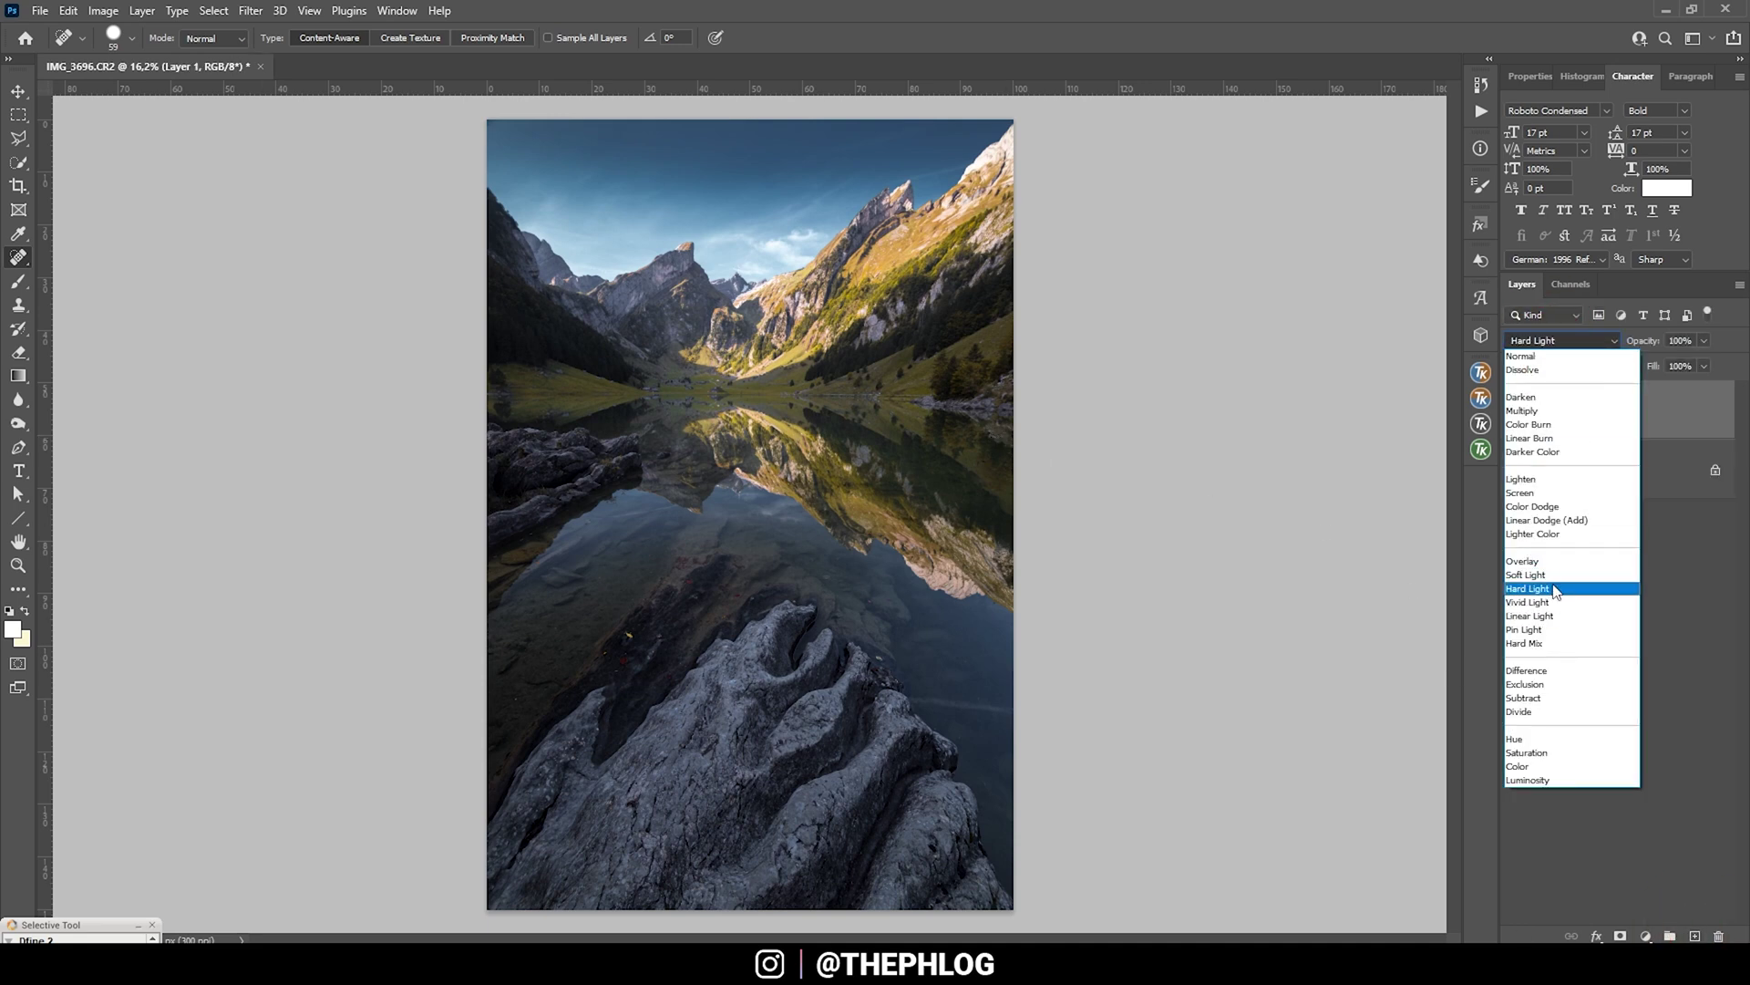
pyautogui.click(1559, 562)
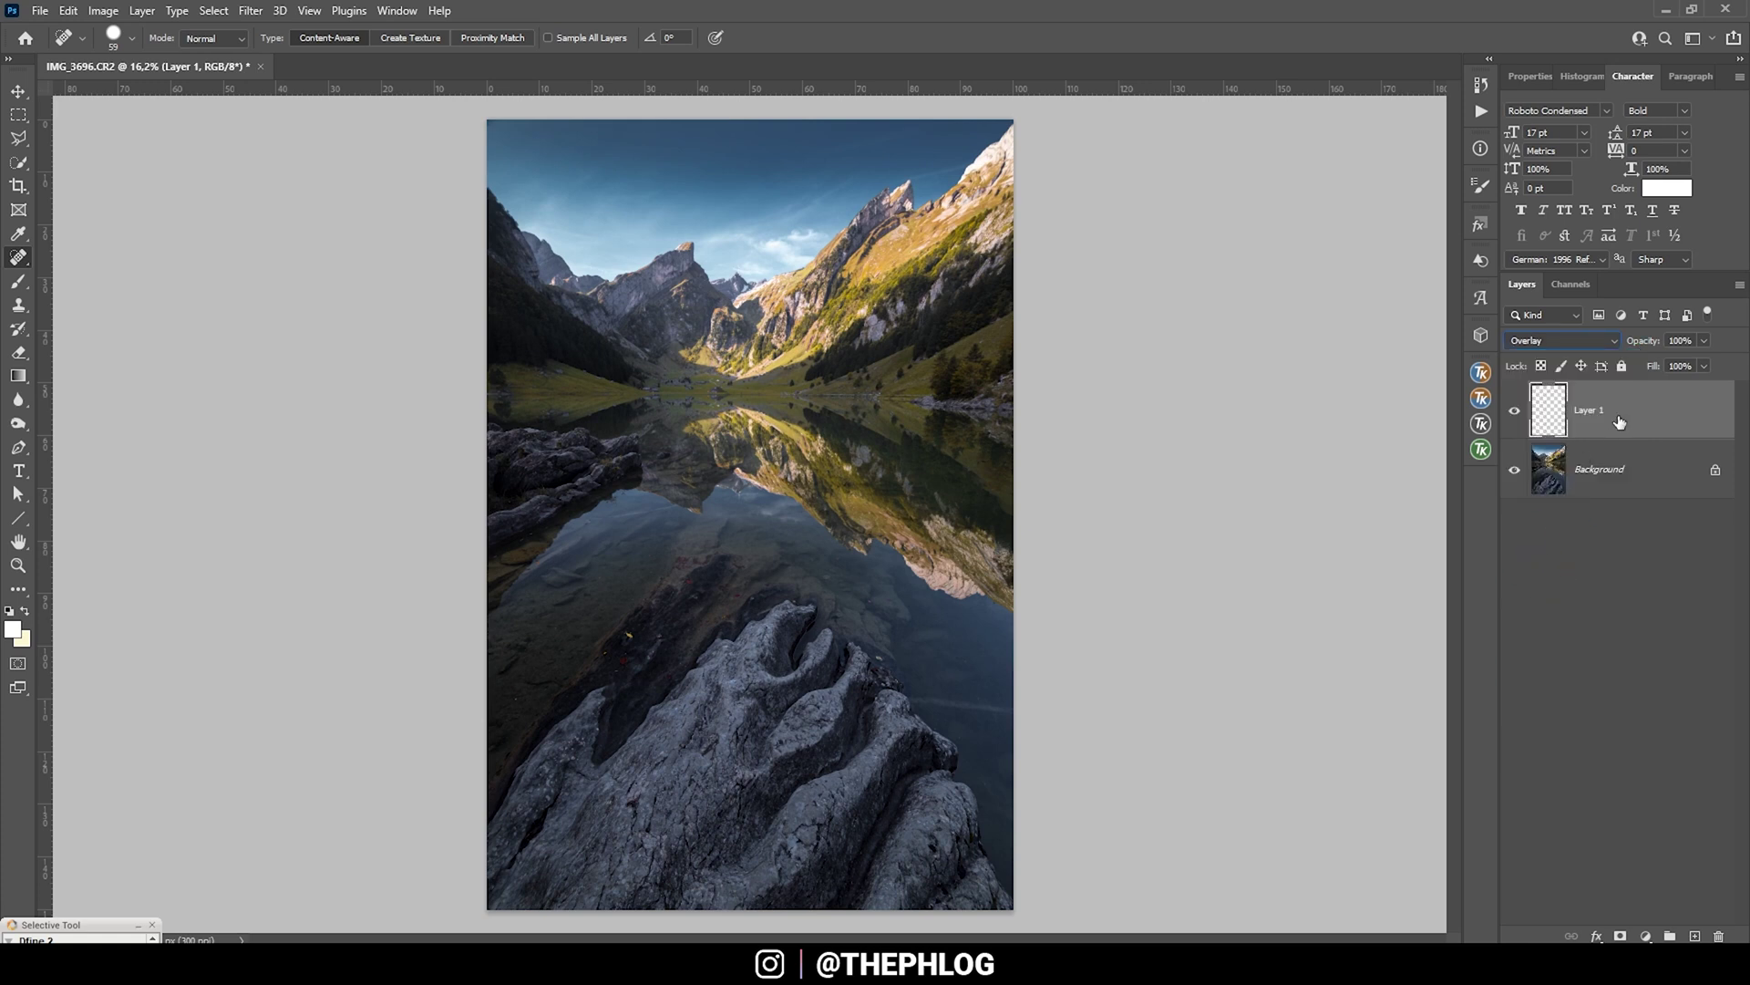
# Apply a TK RapidMask2 Midtones-1 luminosity mask to Layer 1 as a layer mask.
pyautogui.click(1481, 459)
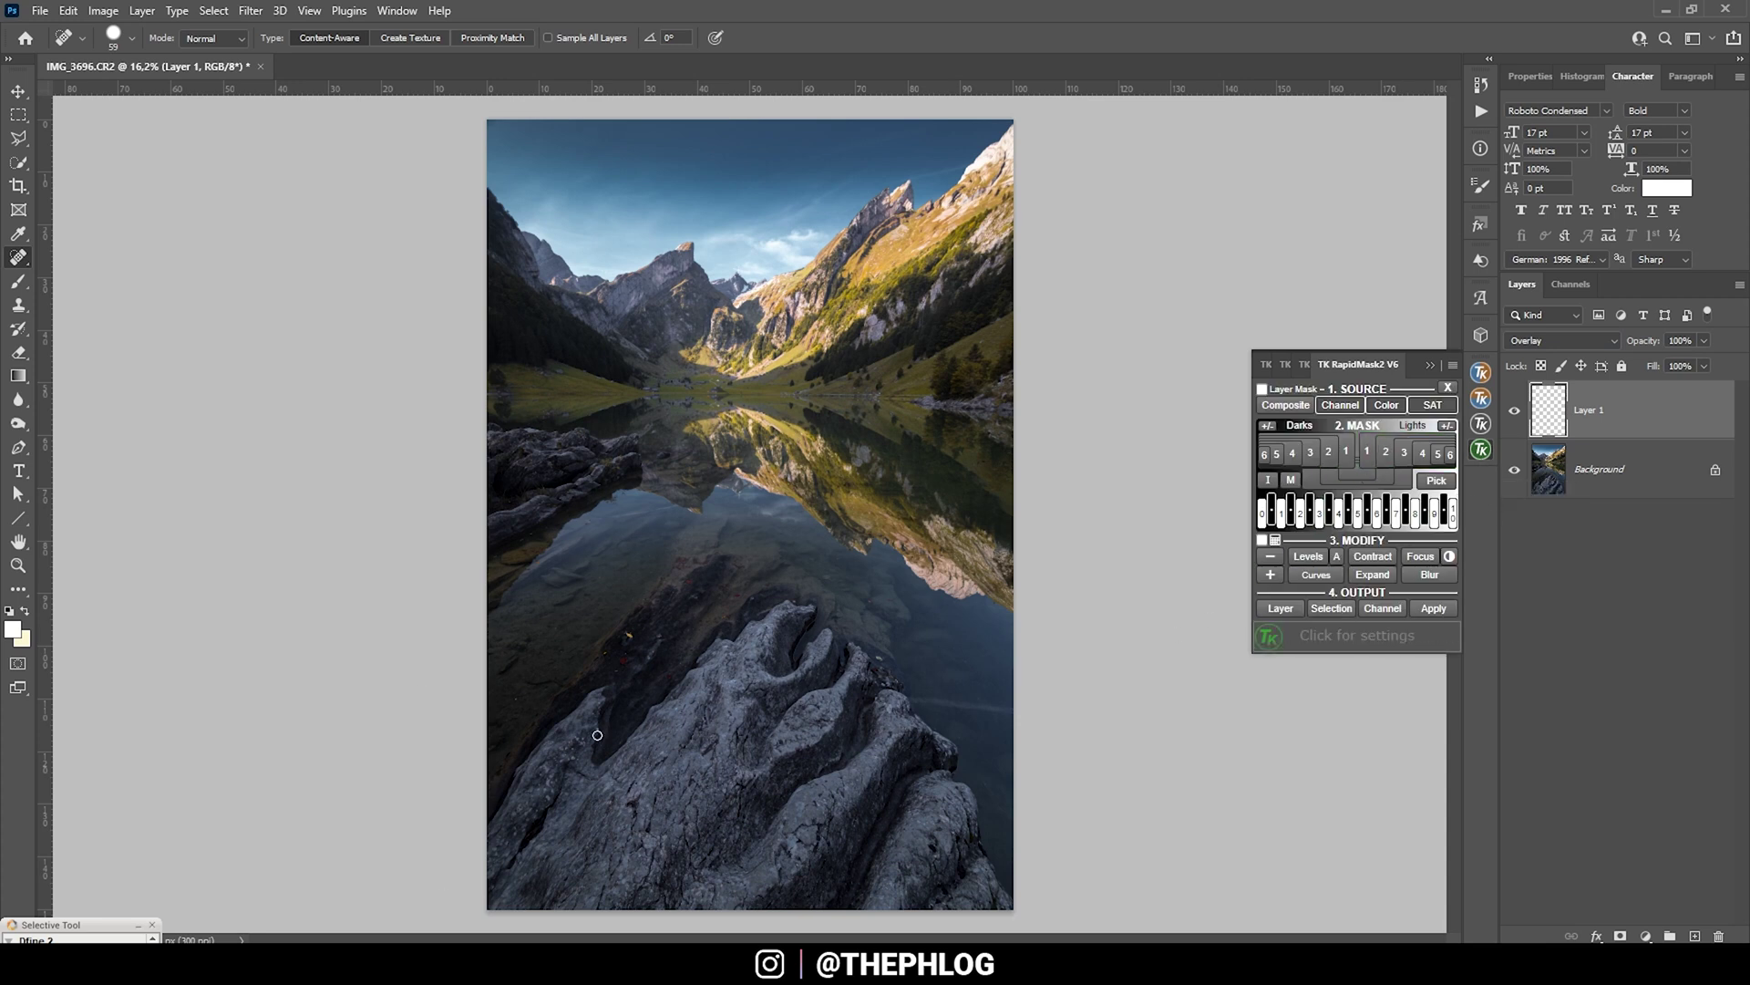
pyautogui.click(1382, 445)
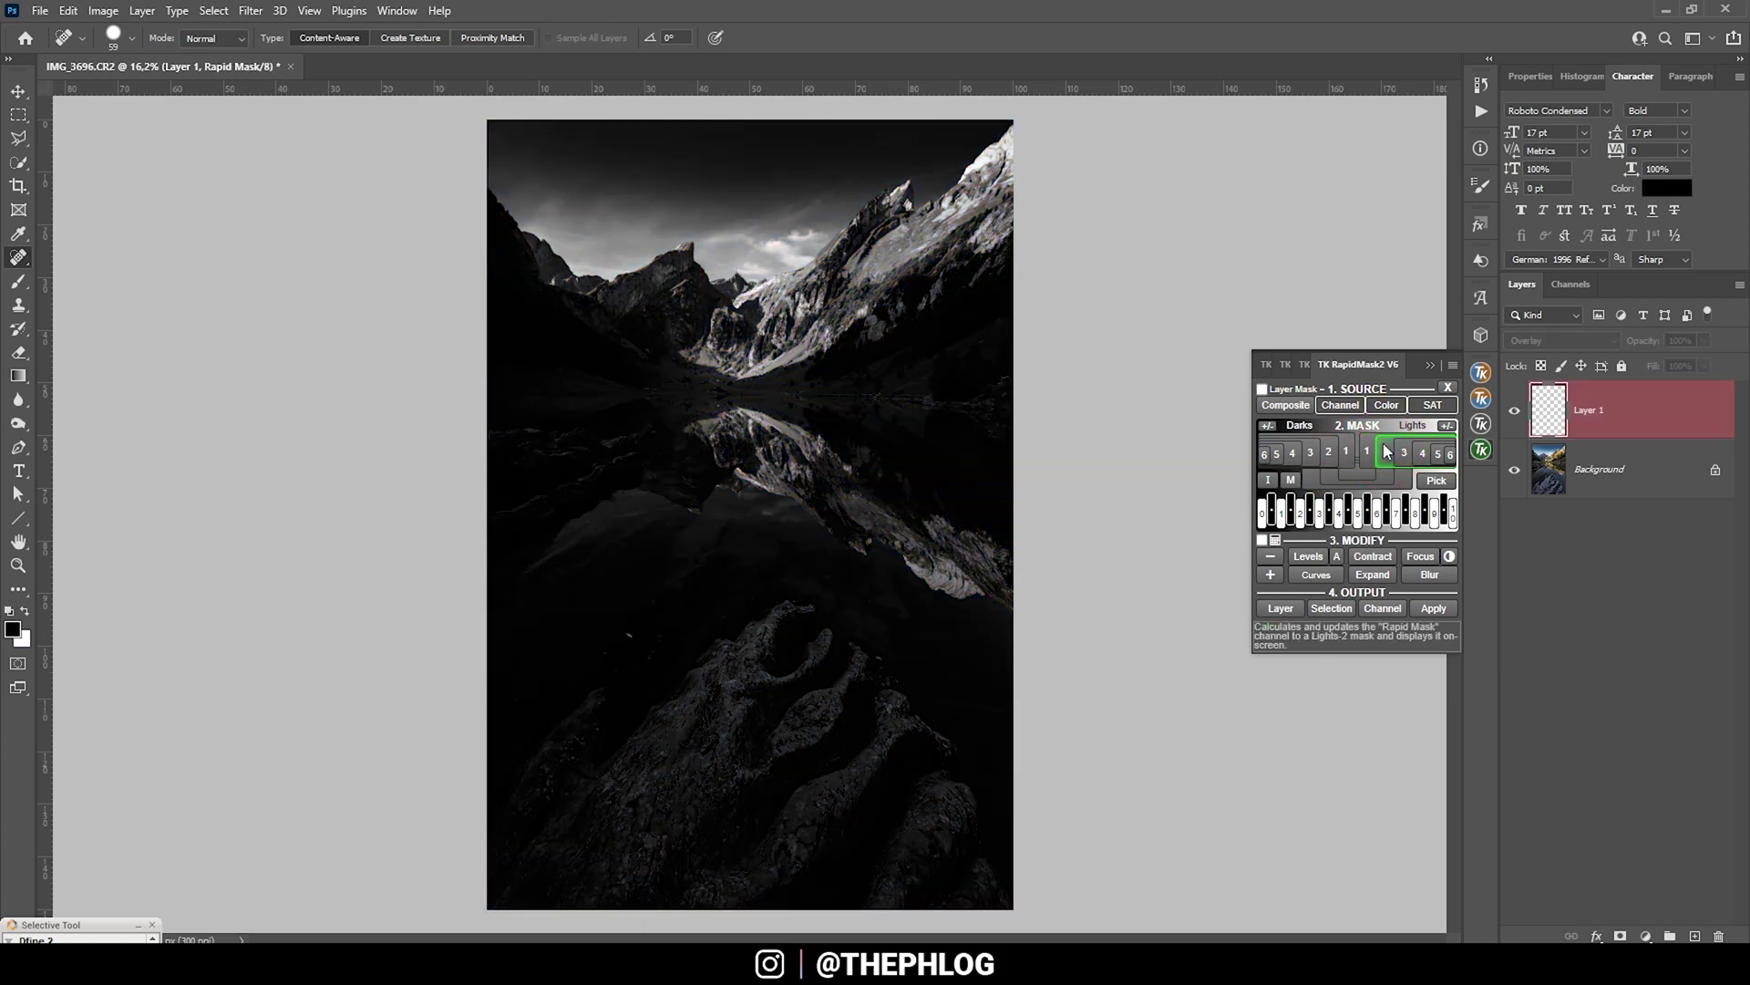
pyautogui.click(1376, 457)
pyautogui.click(1363, 476)
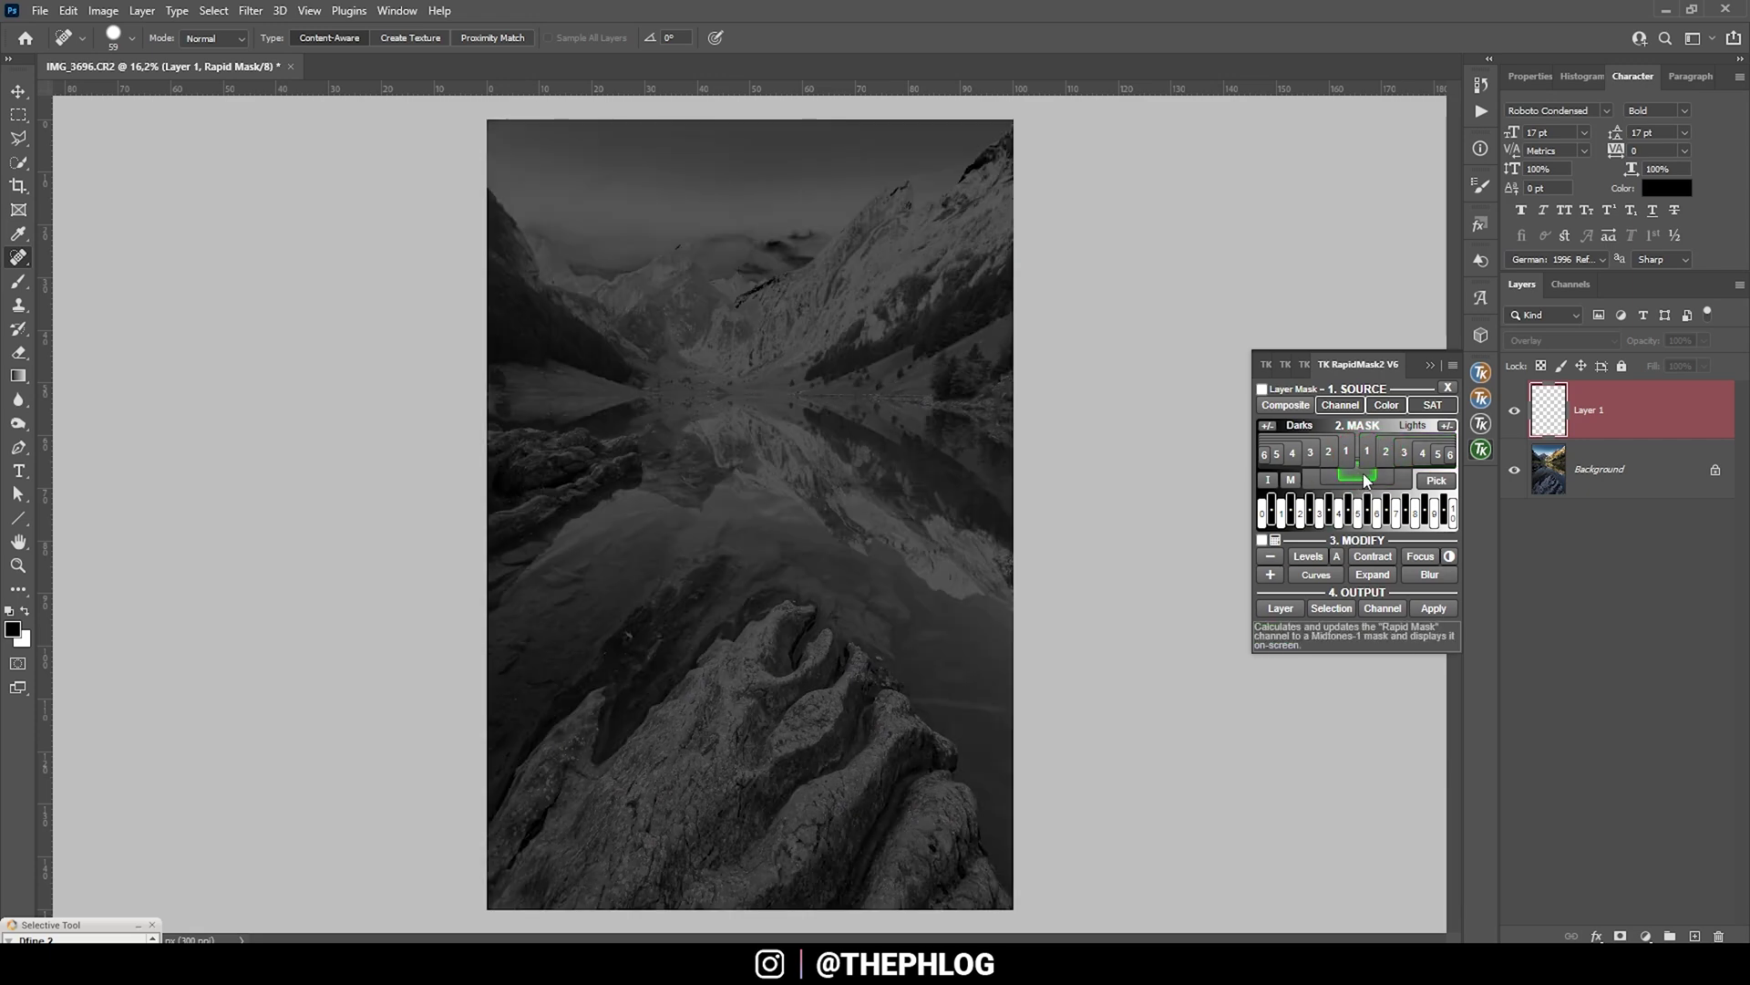
pyautogui.click(1262, 390)
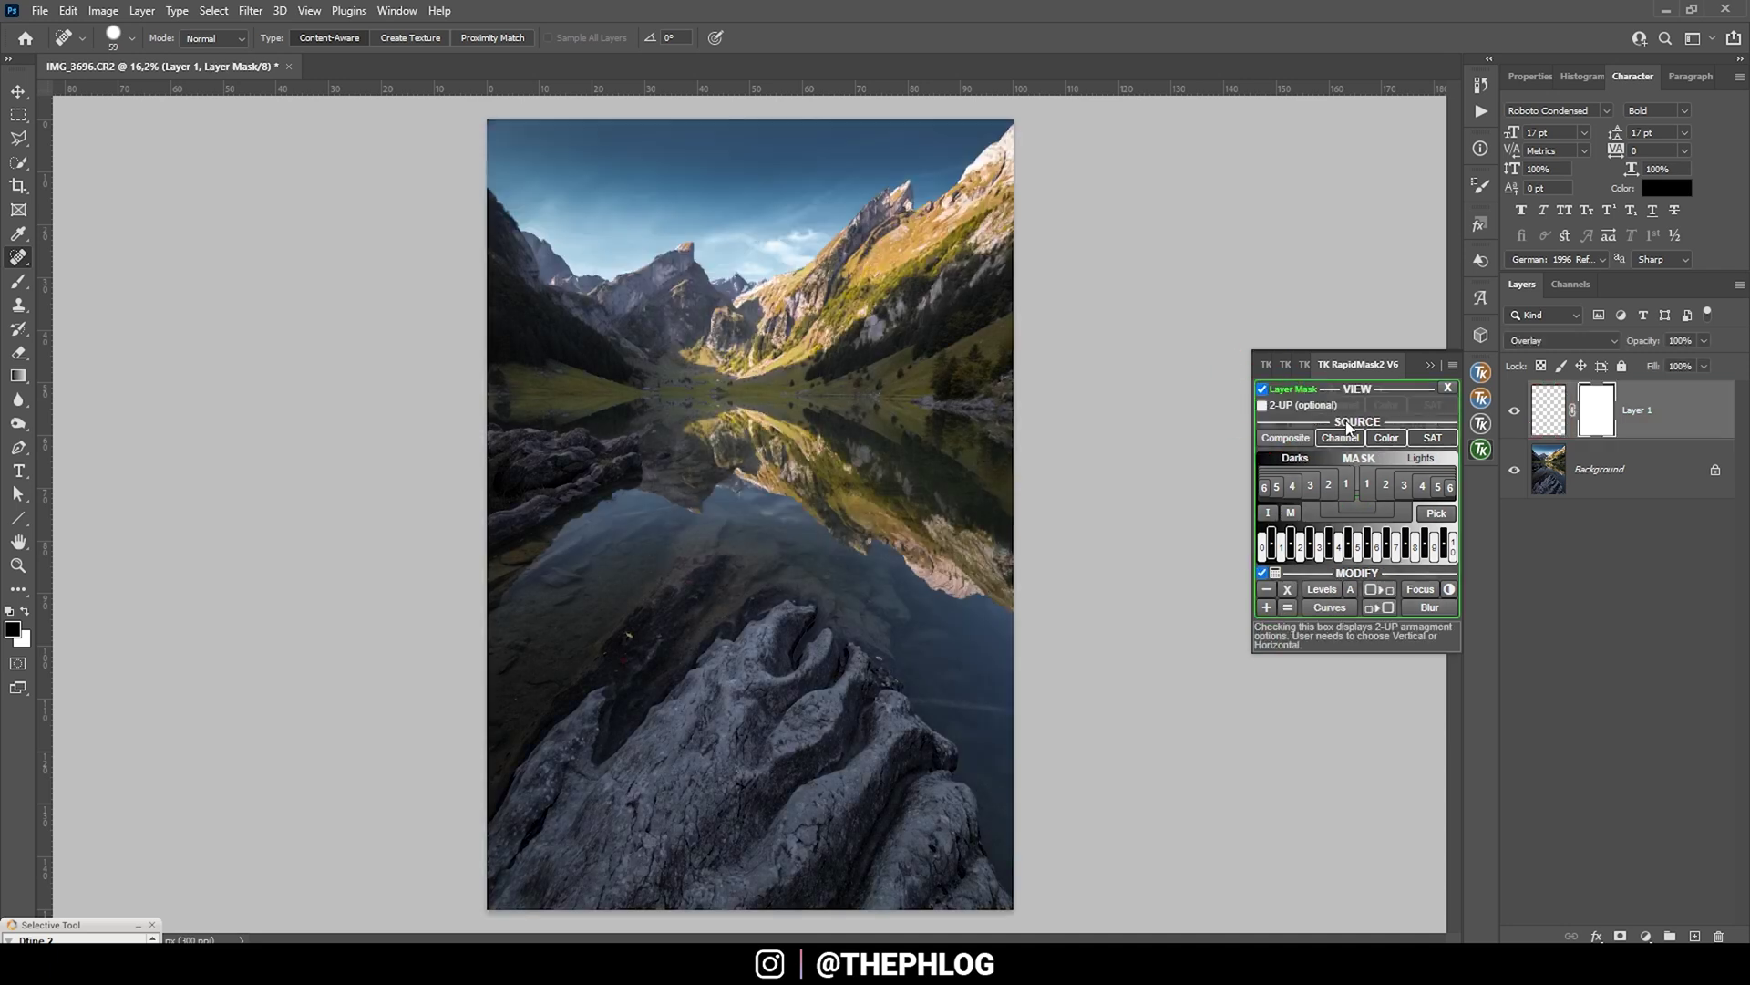
pyautogui.click(1353, 512)
pyautogui.click(1545, 415)
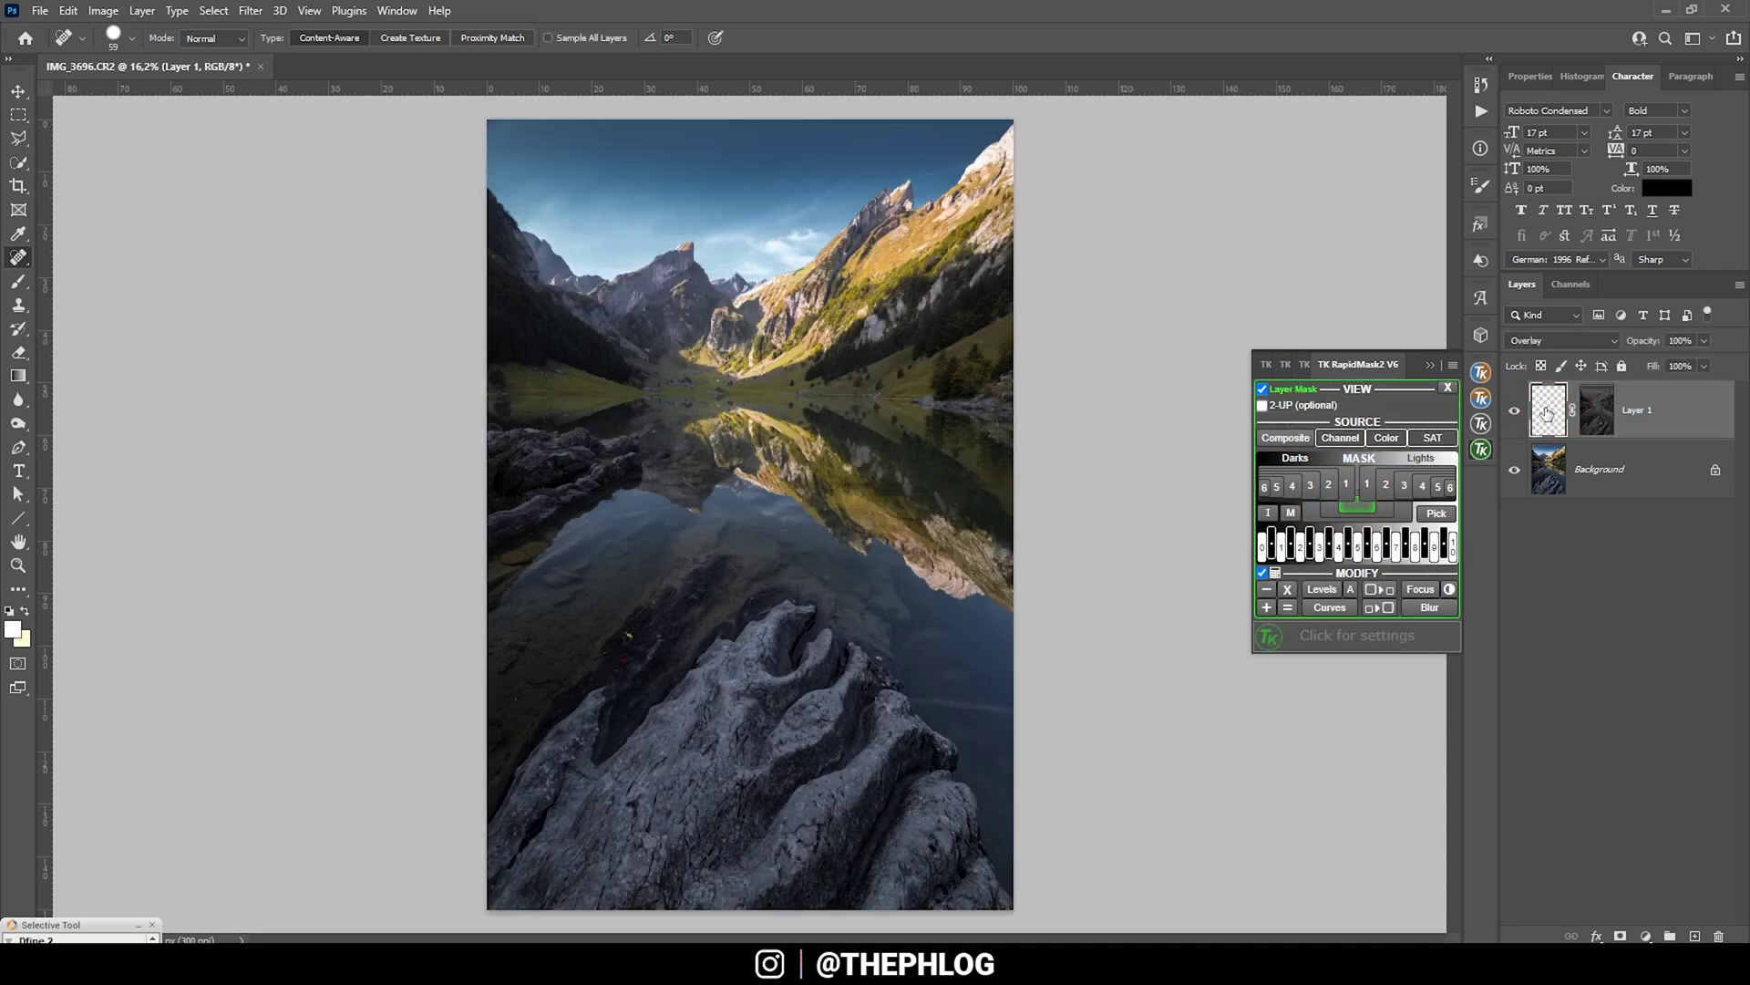
pyautogui.press('b')
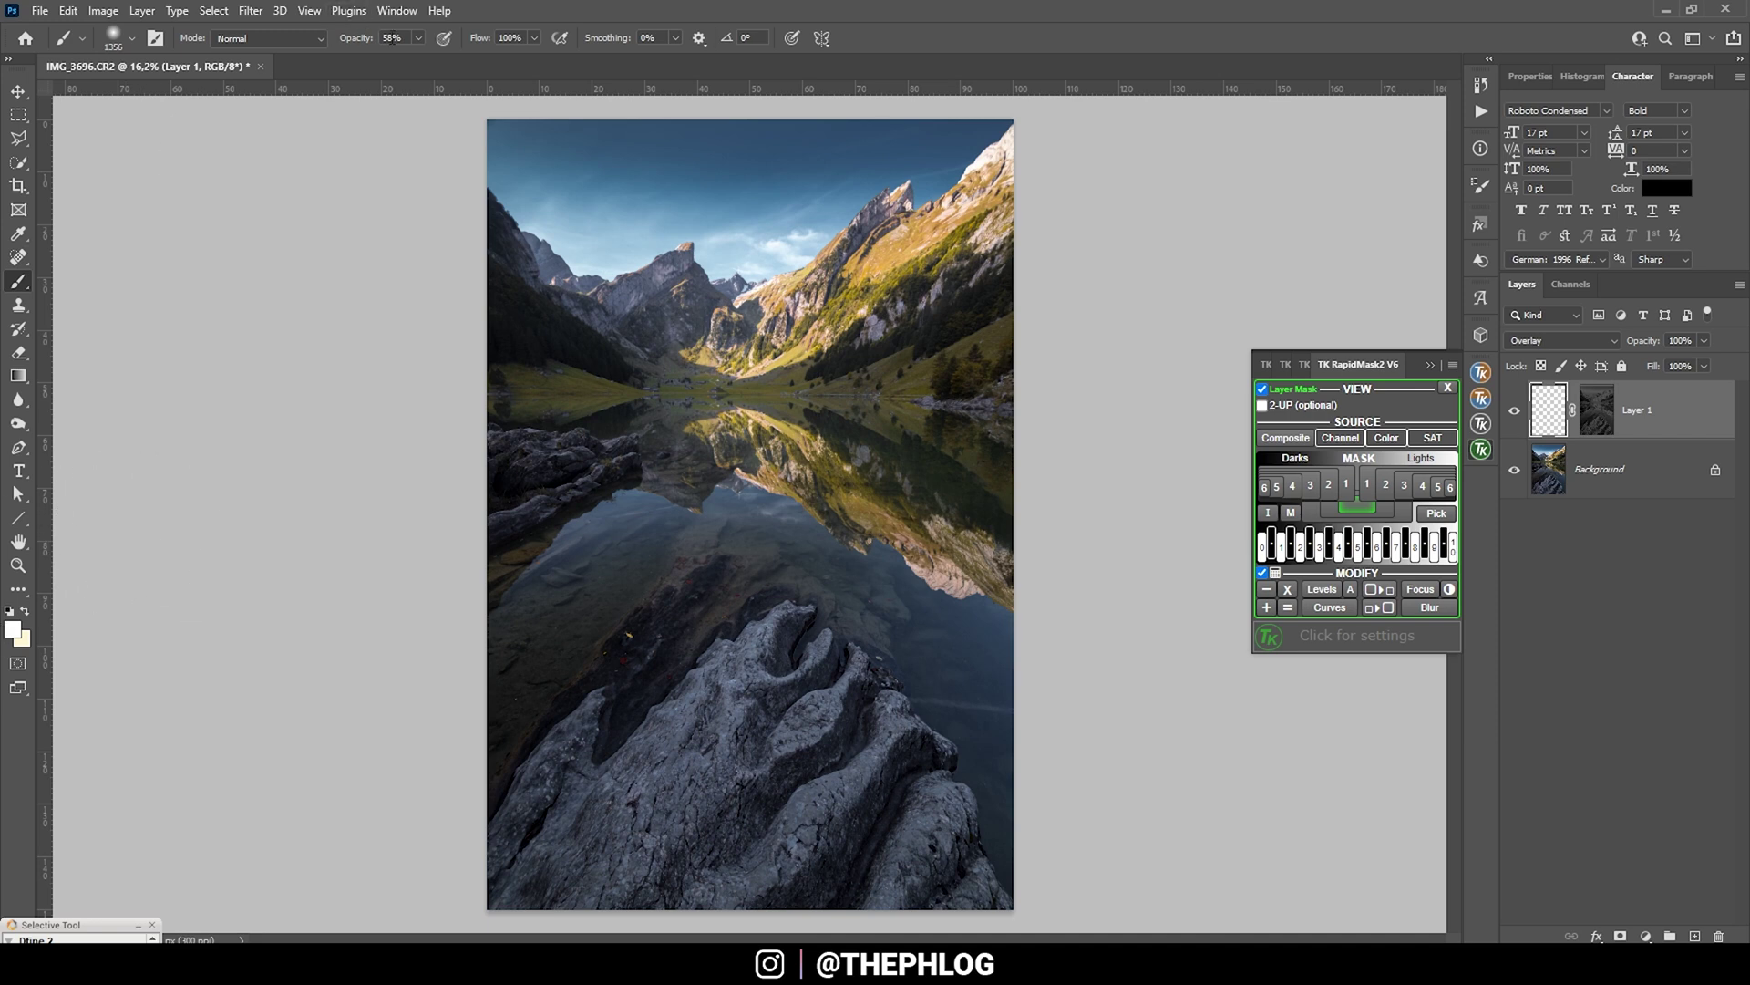
# Brighten the foreground rock on Layer 1 with a large soft brush at about 35% opacity.
pyautogui.click(417, 38)
pyautogui.moveTo(420, 56); pyautogui.dragTo(394, 60)
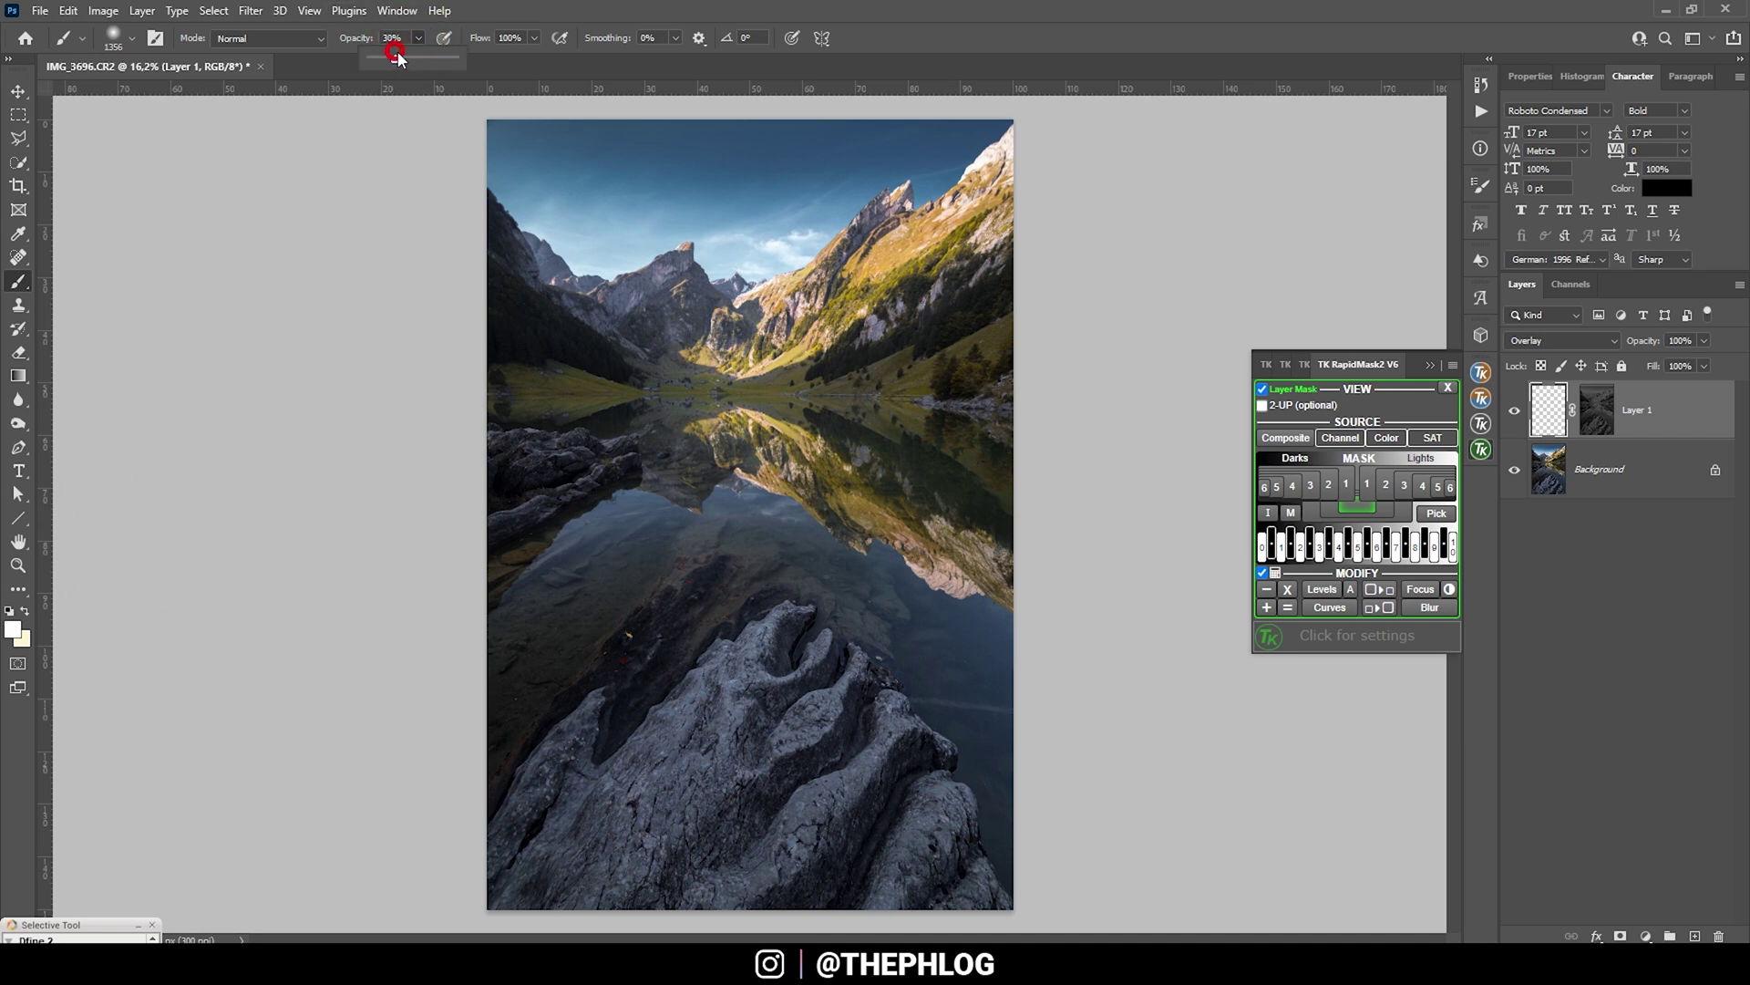
pyautogui.keyDown('alt'); pyautogui.rightClick(729, 775); pyautogui.keyUp('alt')
pyautogui.moveTo(751, 786)
pyautogui.mouseDown()
pyautogui.moveTo(647, 812)
pyautogui.moveTo(711, 820)
pyautogui.moveTo(775, 693)
pyautogui.moveTo(834, 766)
pyautogui.moveTo(867, 711)
pyautogui.moveTo(757, 647)
pyautogui.moveTo(584, 821)
pyautogui.mouseUp()
pyautogui.press('8')
pyautogui.press('5')
pyautogui.keyDown('alt'); pyautogui.rightClick(566, 462); pyautogui.keyUp('alt')
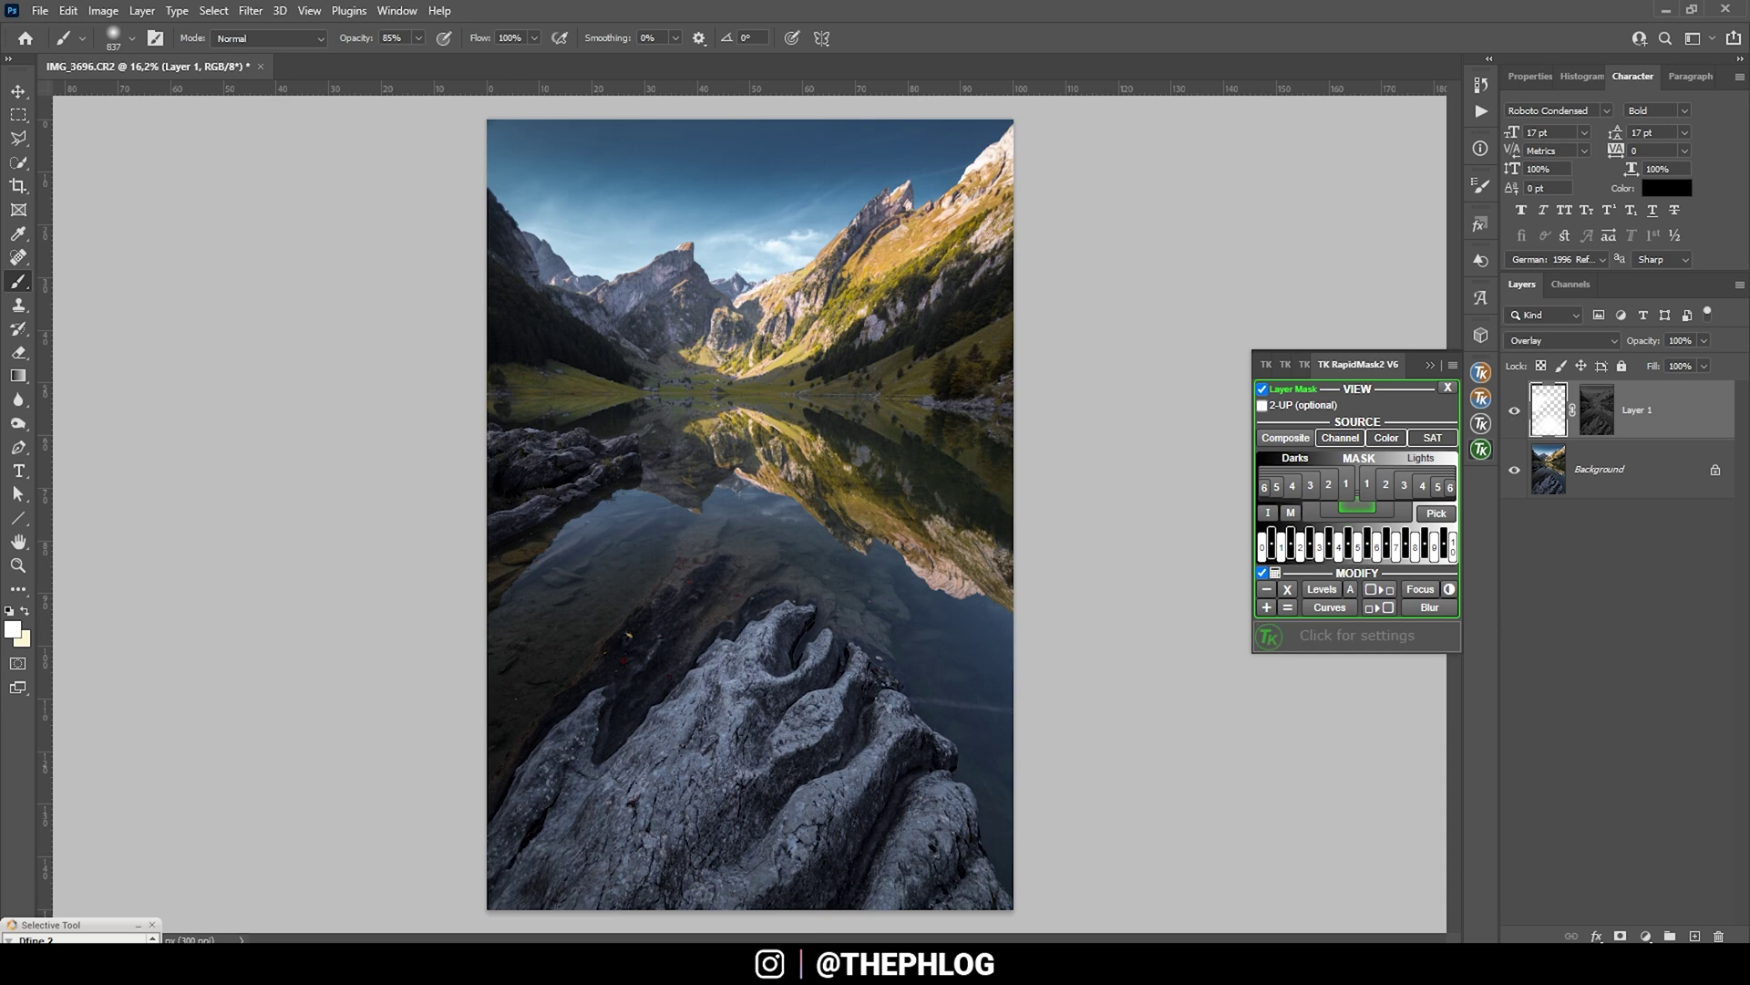
# Add Layer 2 in Overlay mode and brighten a rock spot at 22% brush opacity.
pyautogui.click(1694, 936)
pyautogui.click(1562, 341)
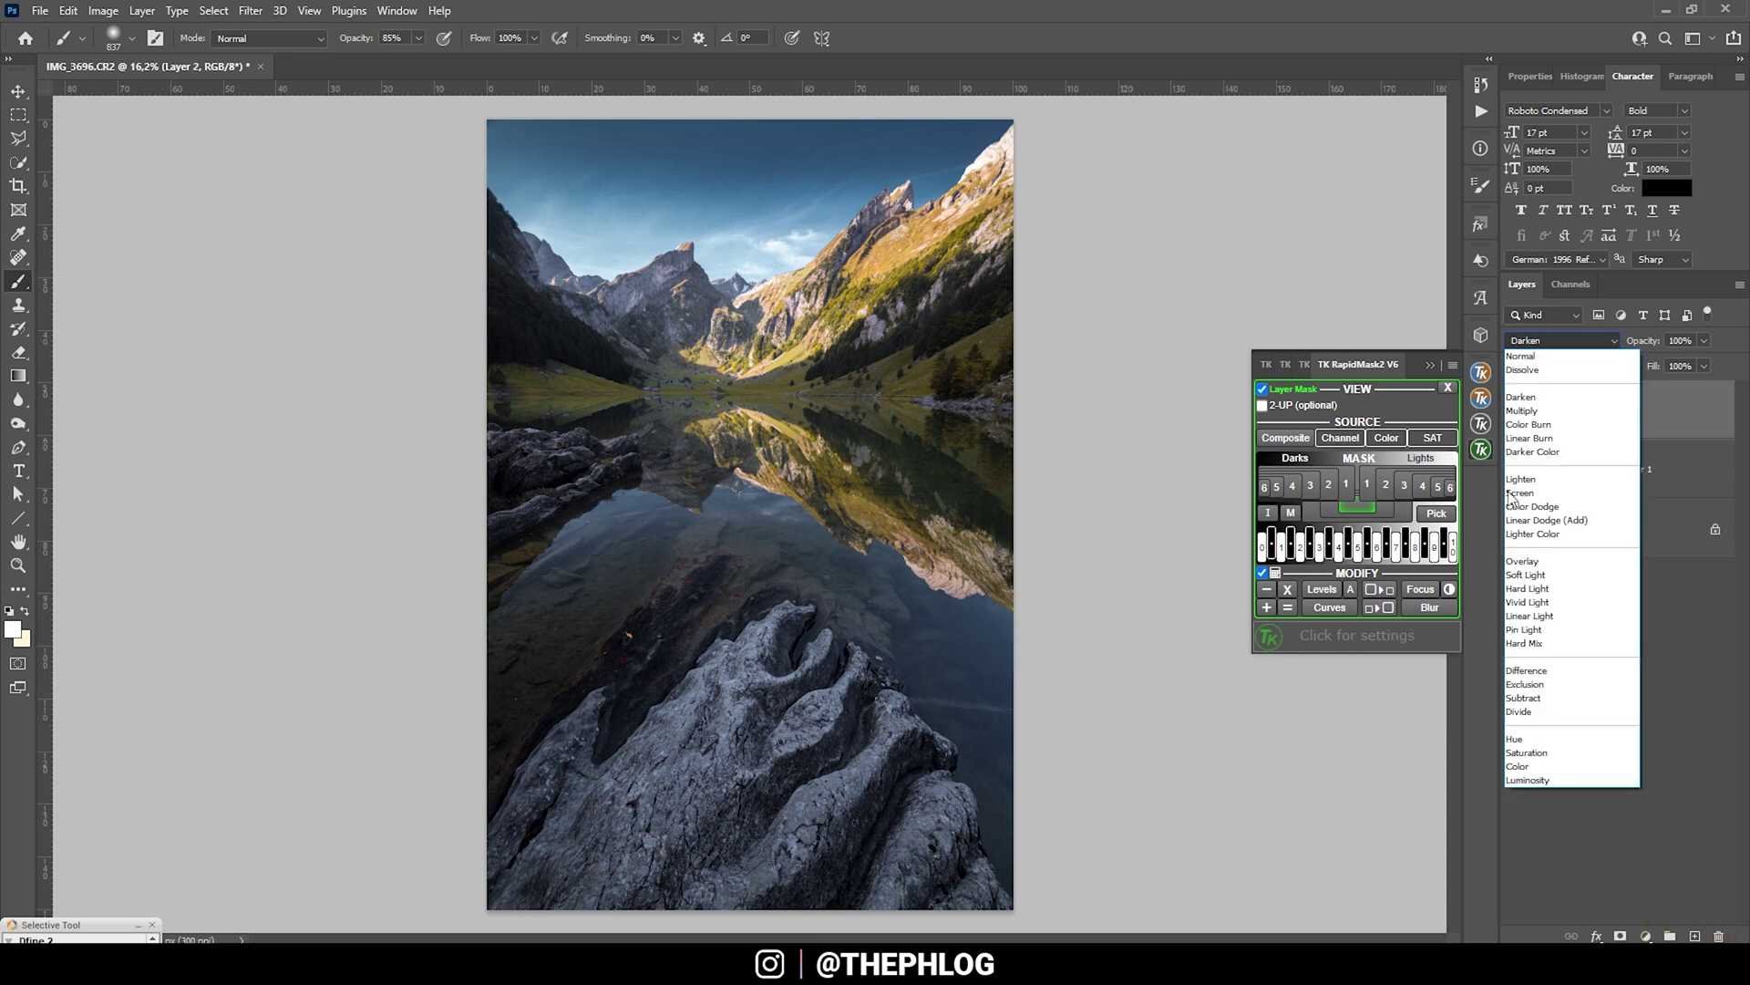
pyautogui.click(1532, 561)
pyautogui.keyDown('alt'); pyautogui.rightClick(700, 516); pyautogui.keyUp('alt')
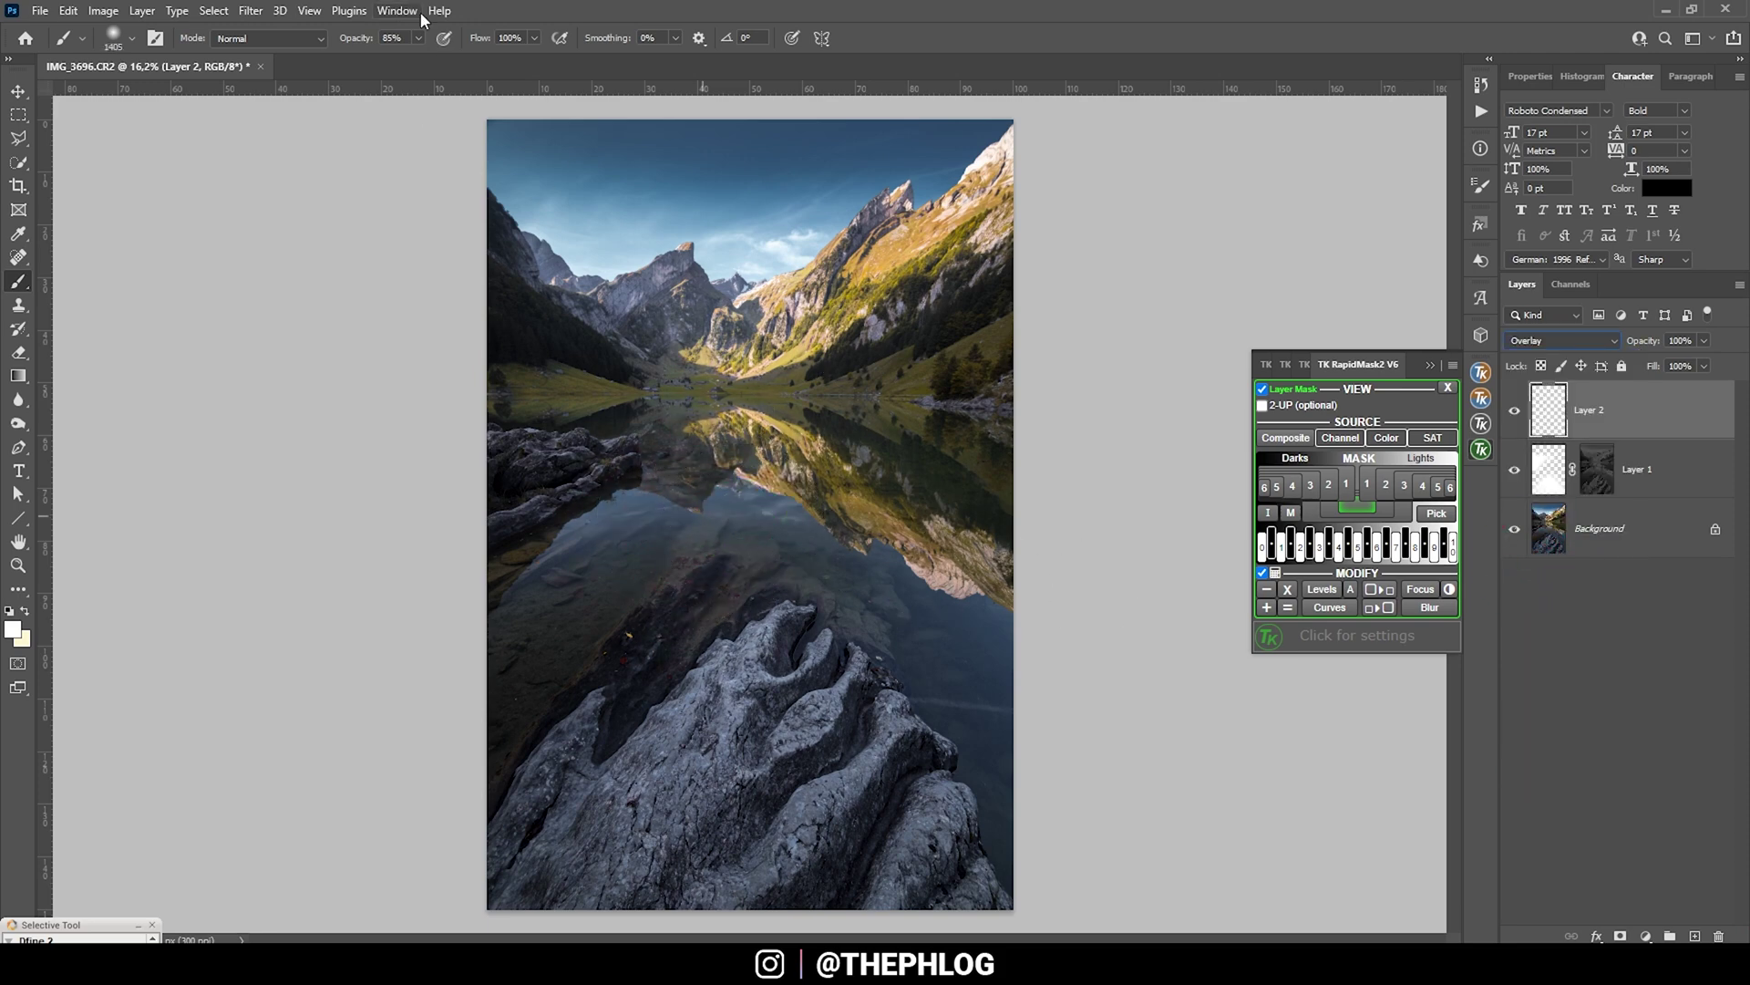
pyautogui.press('2')
pyautogui.press('2')
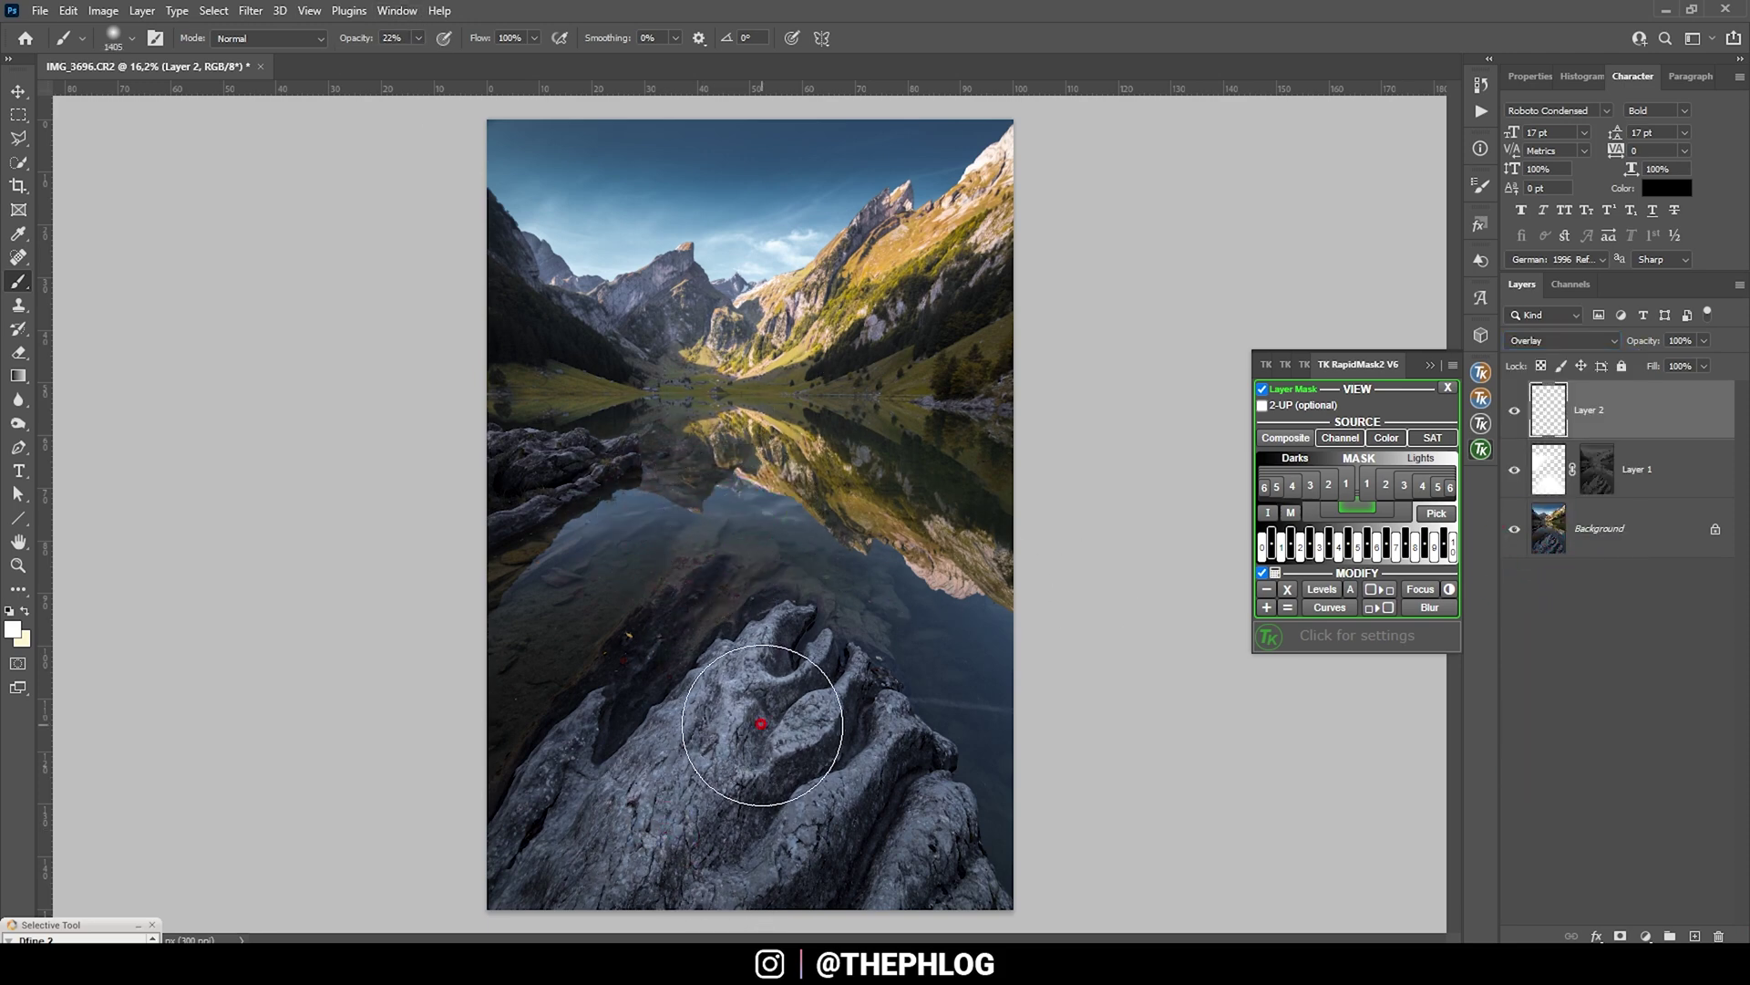
pyautogui.keyDown('alt'); pyautogui.rightClick(899, 821); pyautogui.keyUp('alt')
pyautogui.click(802, 730)
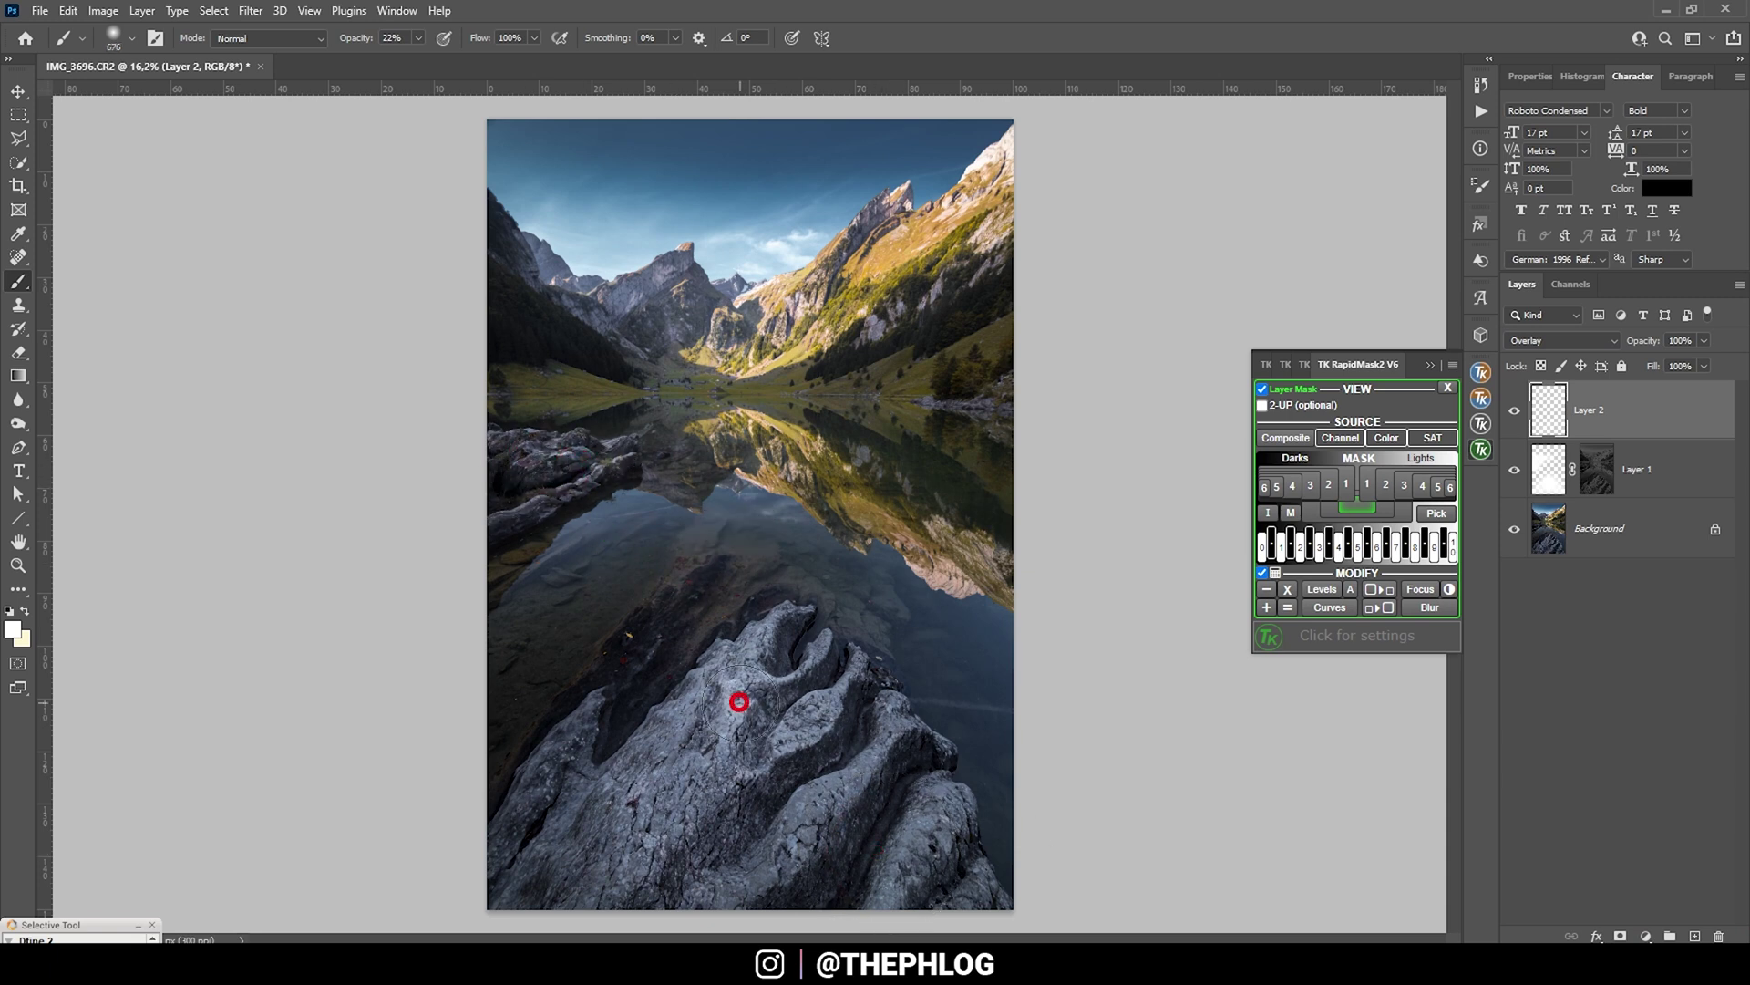
pyautogui.keyDown('alt'); pyautogui.rightClick(751, 710); pyautogui.keyUp('alt')
# Lower Layer 2's opacity to 78% and compare the image with it hidden.
pyautogui.click(1703, 340)
pyautogui.moveTo(1701, 361); pyautogui.dragTo(1690, 362)
pyautogui.click(1515, 411)
pyautogui.click(1515, 411)
# Clone Stamp the top-left corner of the sky on the Background layer.
pyautogui.click(1614, 528)
pyautogui.scroll(3, 399, 122)
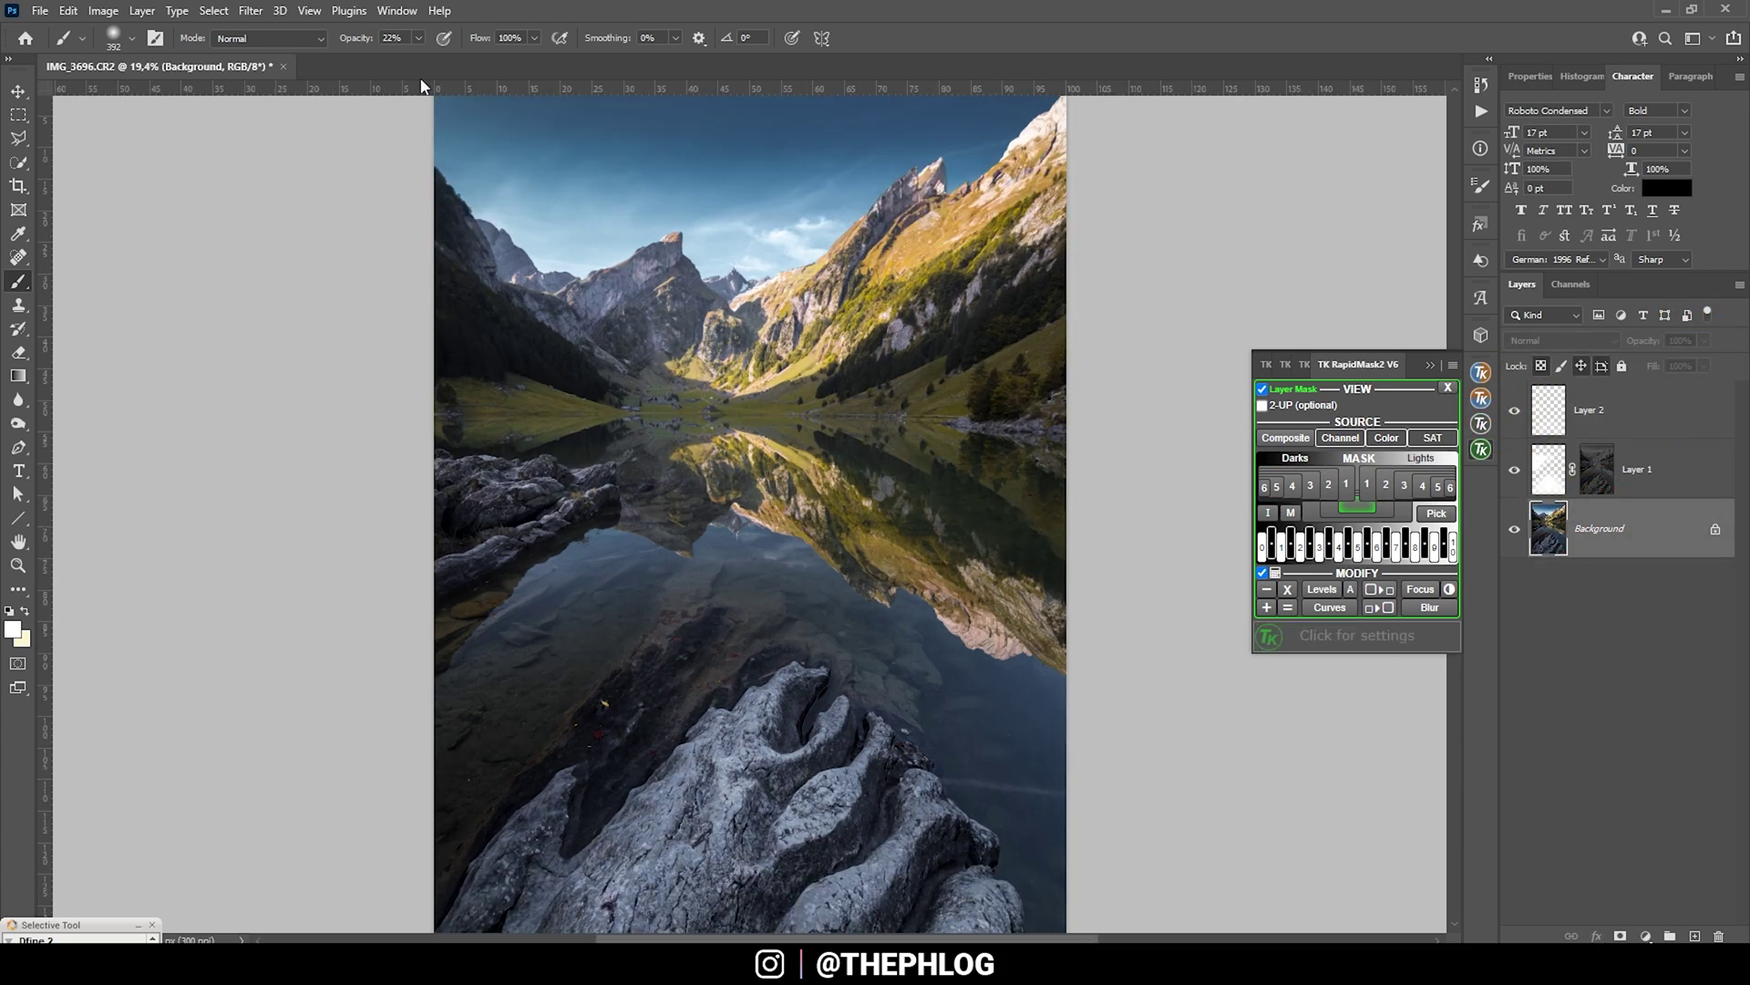
pyautogui.scroll(5, 399, 121)
pyautogui.scroll(4, 410, 157)
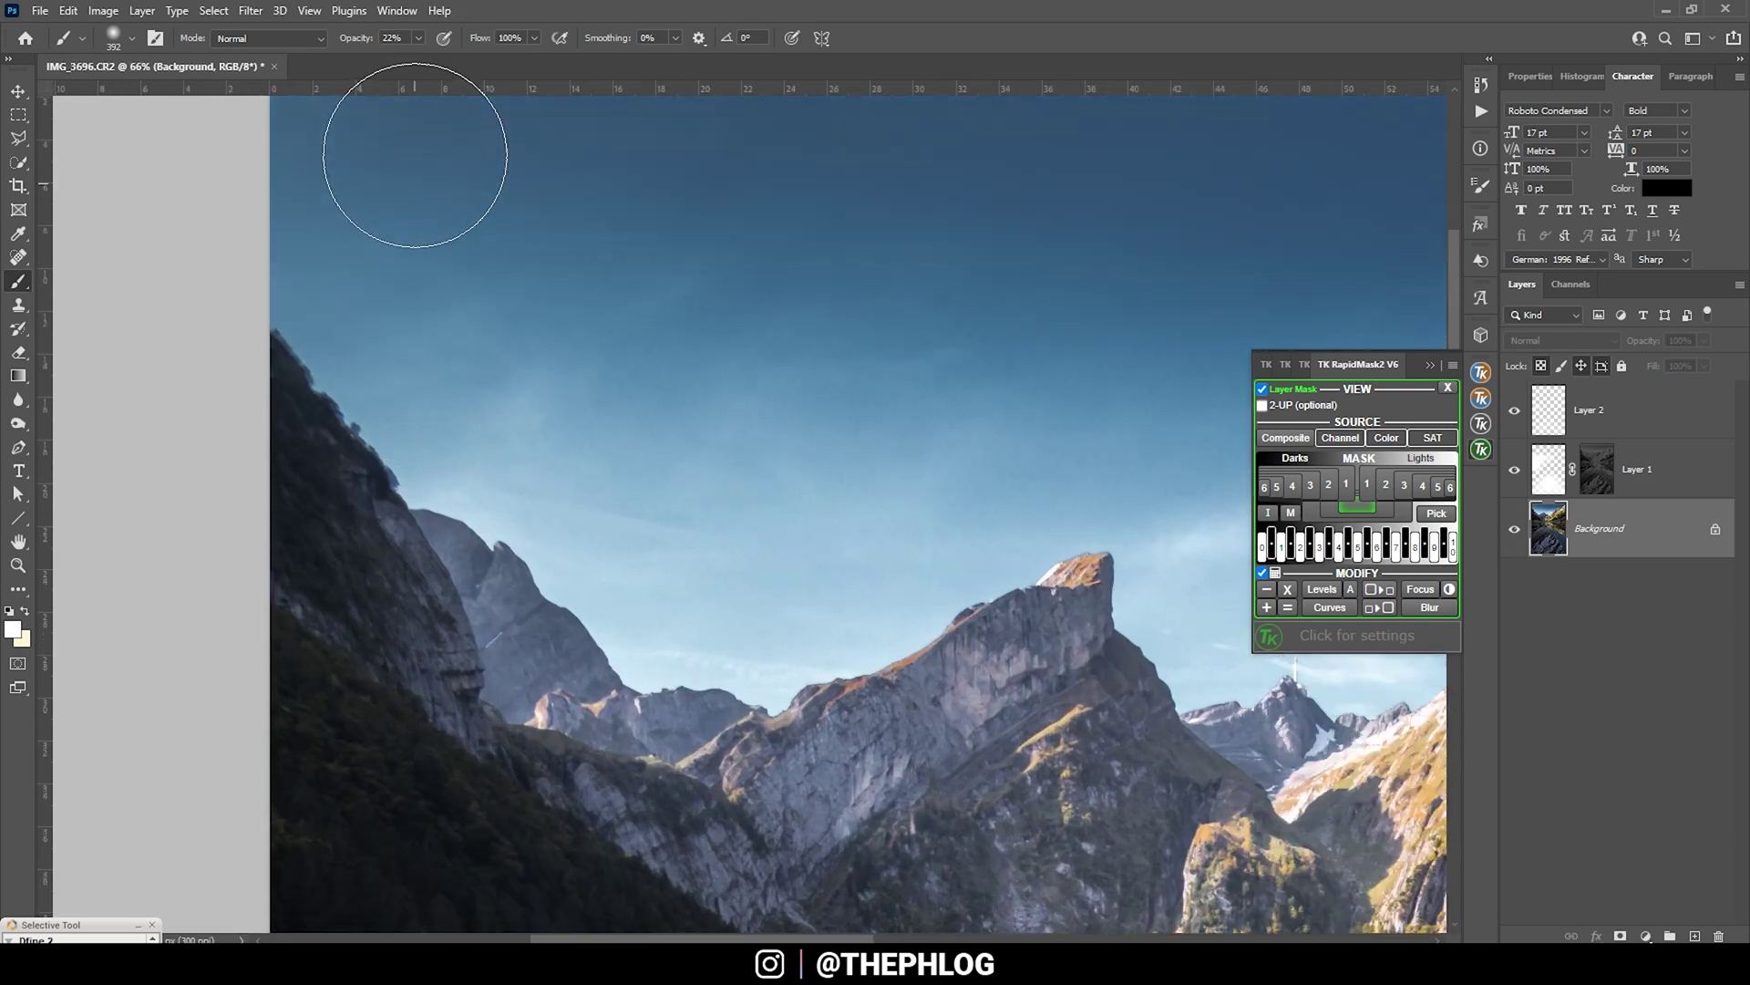
pyautogui.press('s')
pyautogui.moveTo(271, 304); pyautogui.dragTo(304, 301)
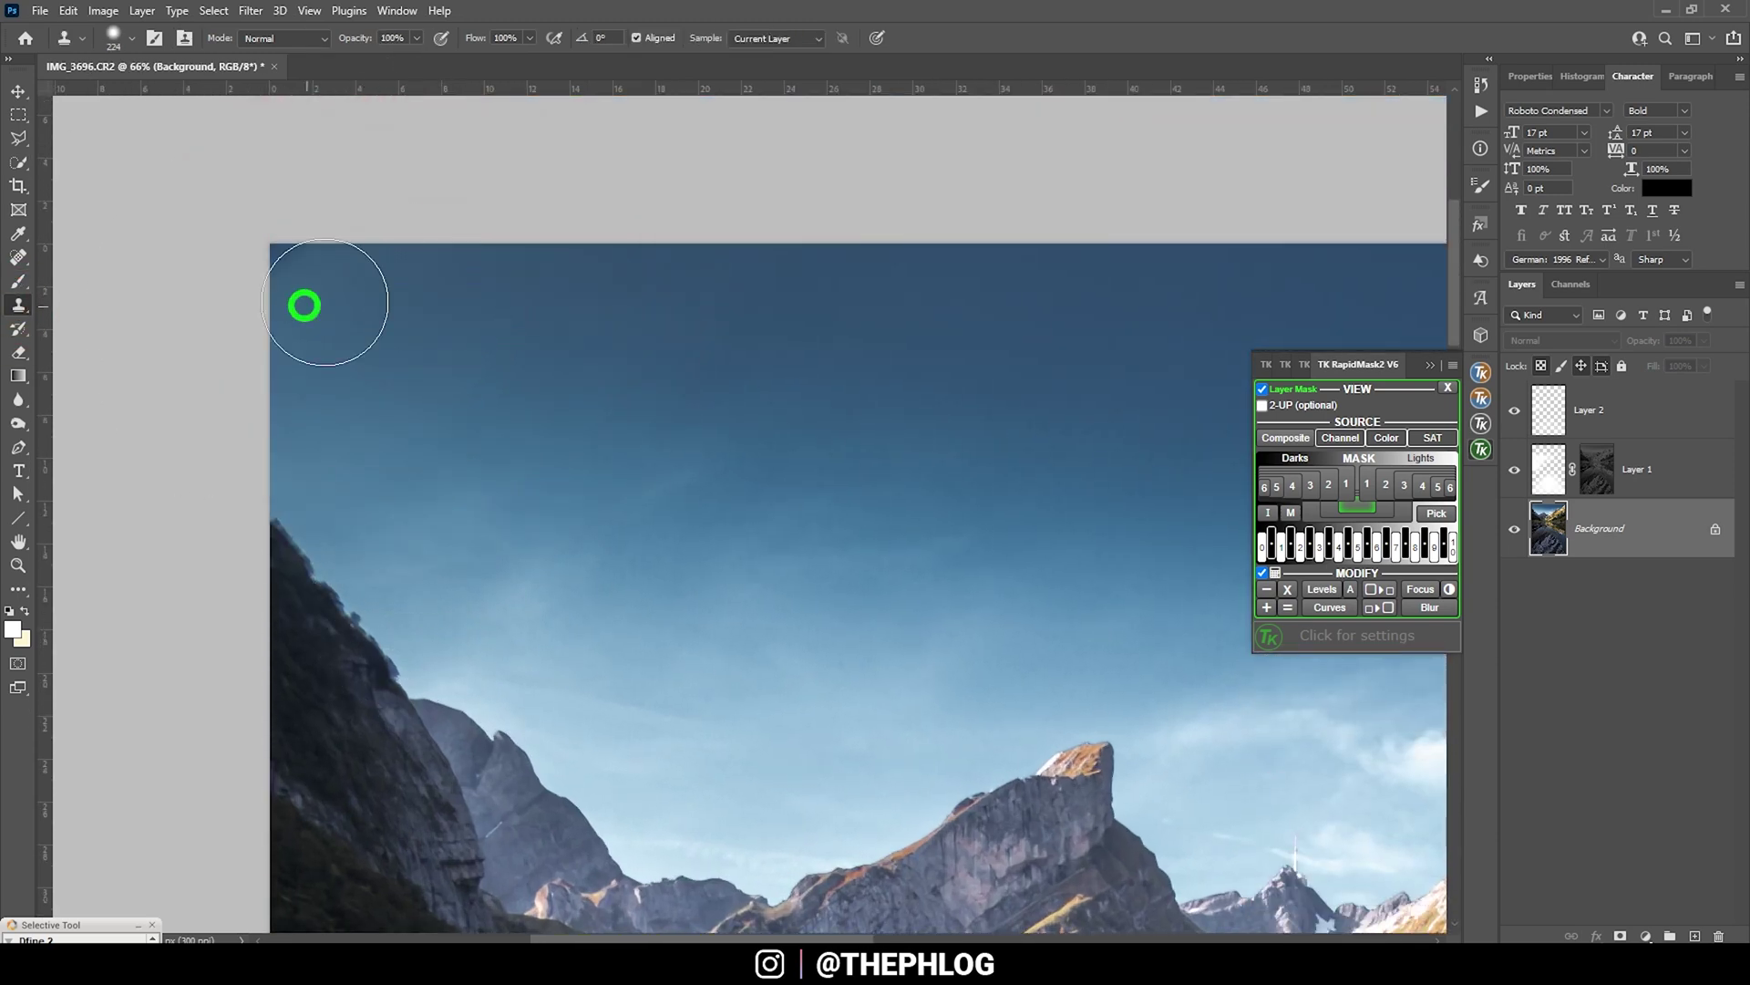
pyautogui.moveTo(429, 285)
pyautogui.mouseDown()
pyautogui.moveTo(441, 301)
pyautogui.moveTo(426, 293)
pyautogui.mouseUp()
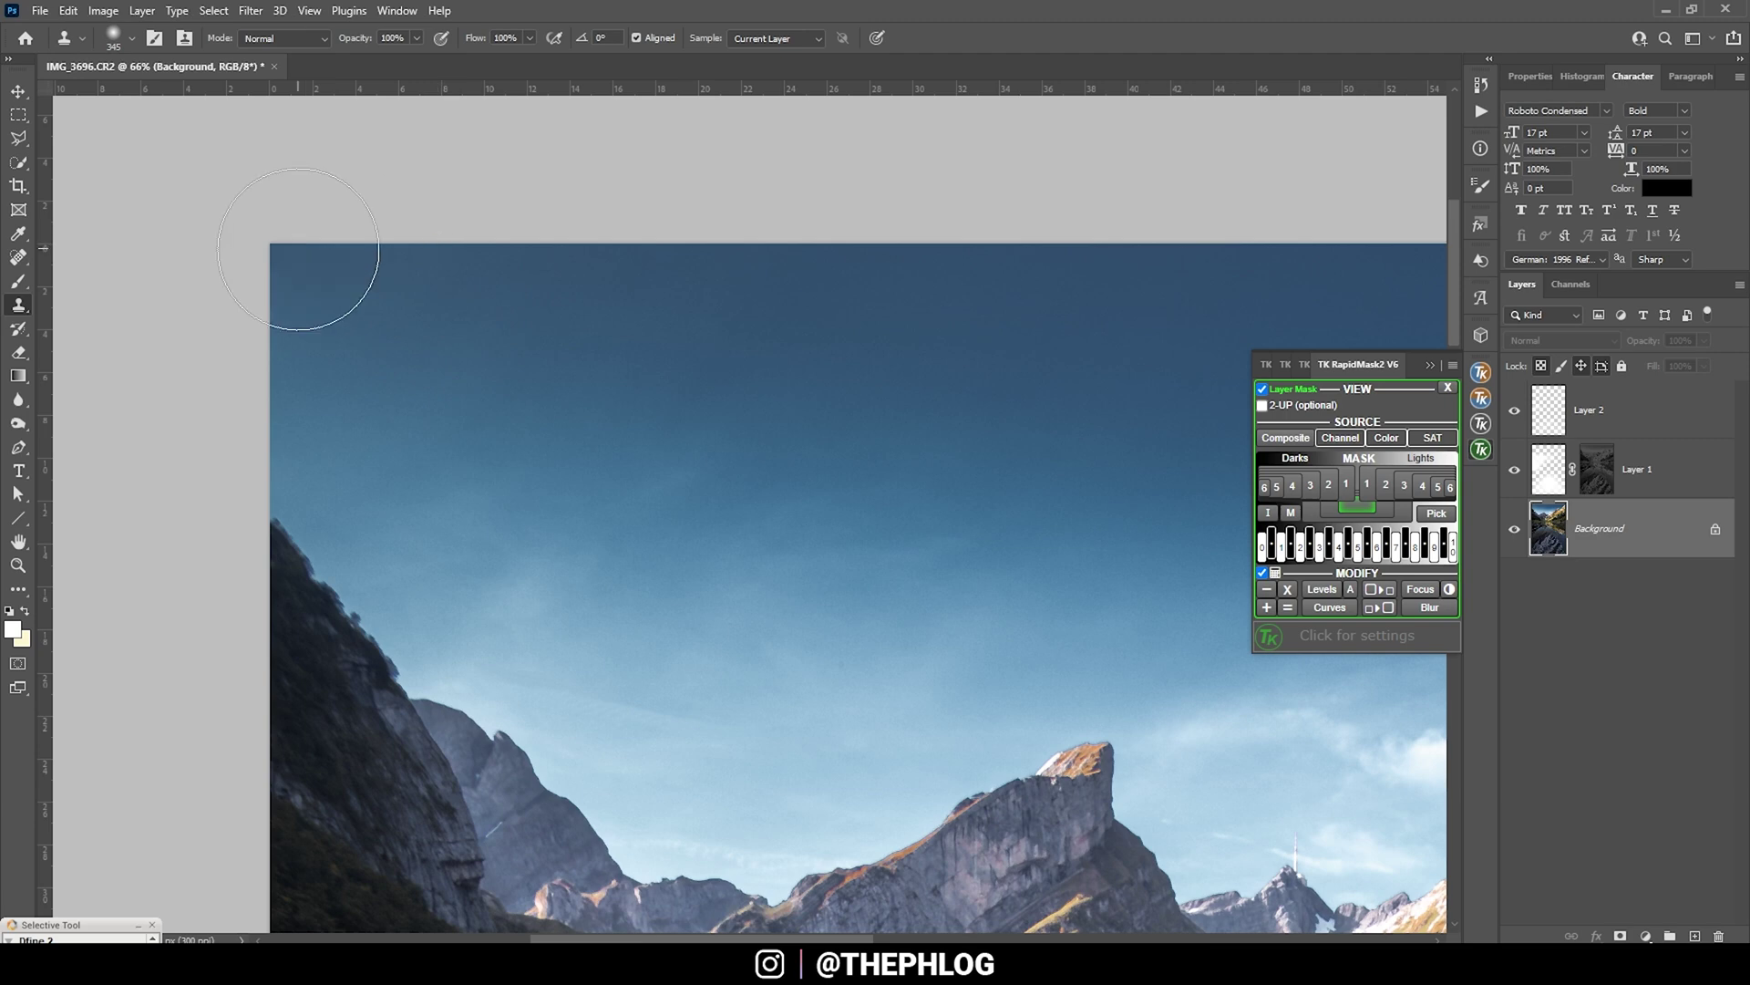
pyautogui.scroll(-6, 609, 484)
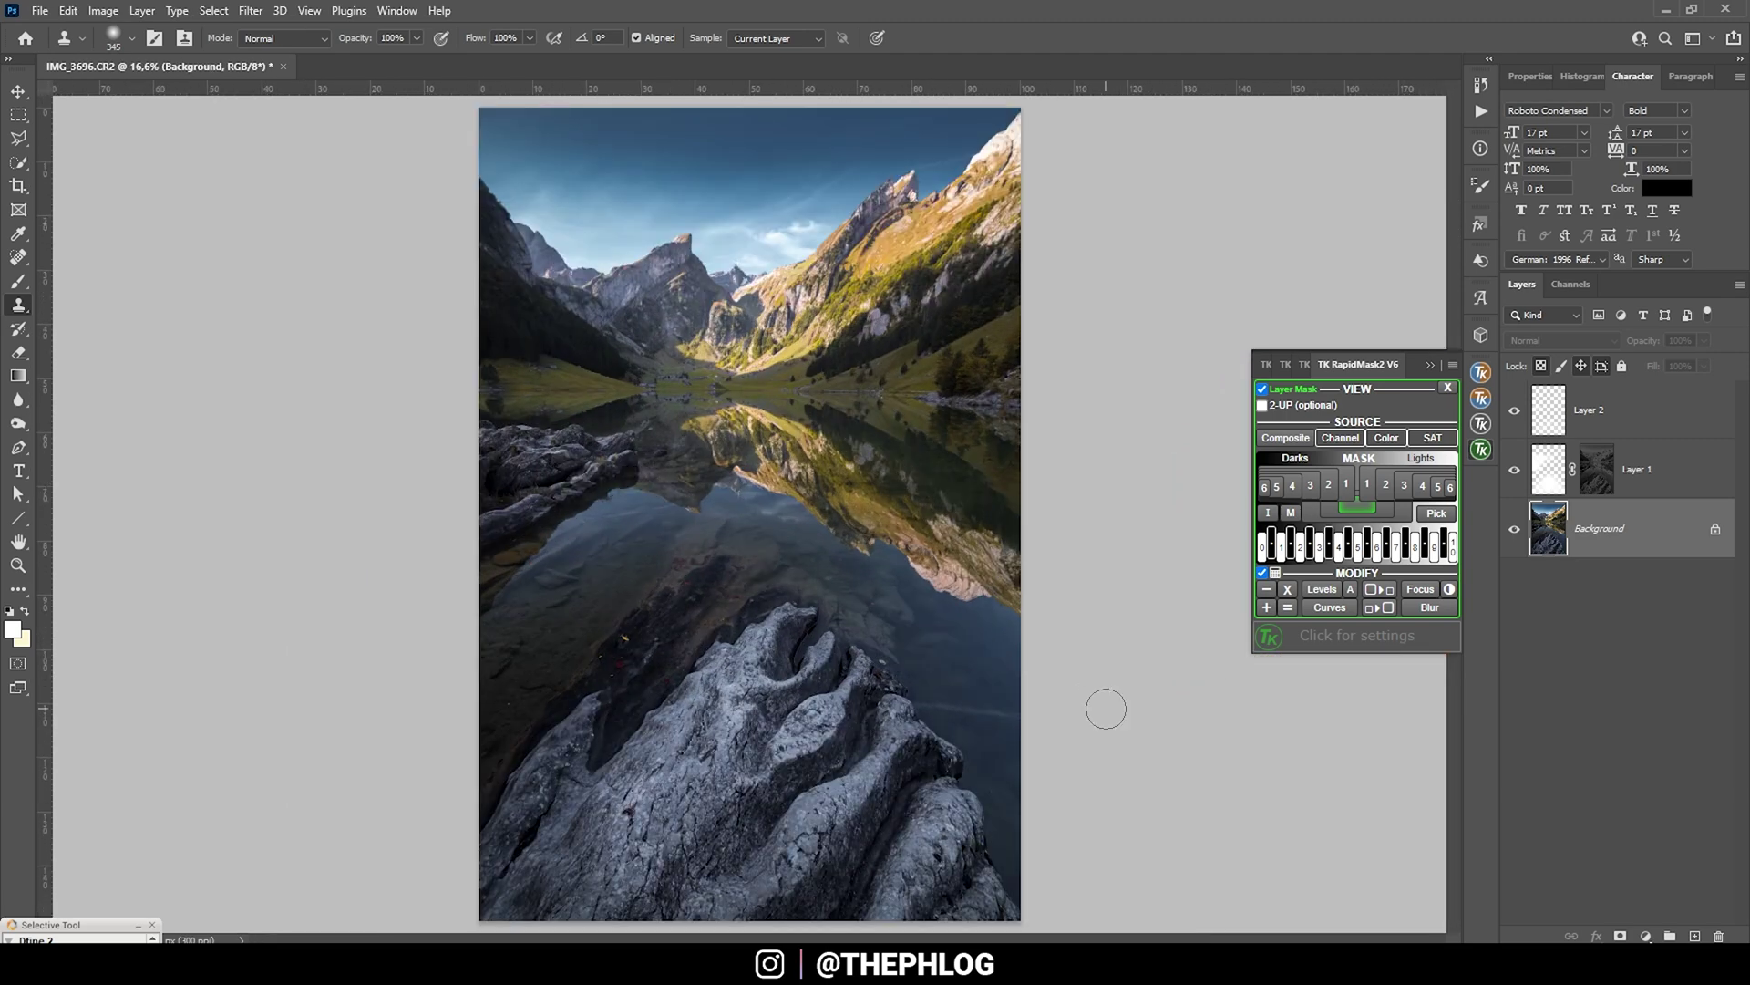
# Select all layers and merge them into a single Background layer with Ctrl+E.
pyautogui.keyDown('shift'); pyautogui.click(1614, 420); pyautogui.keyUp('shift')
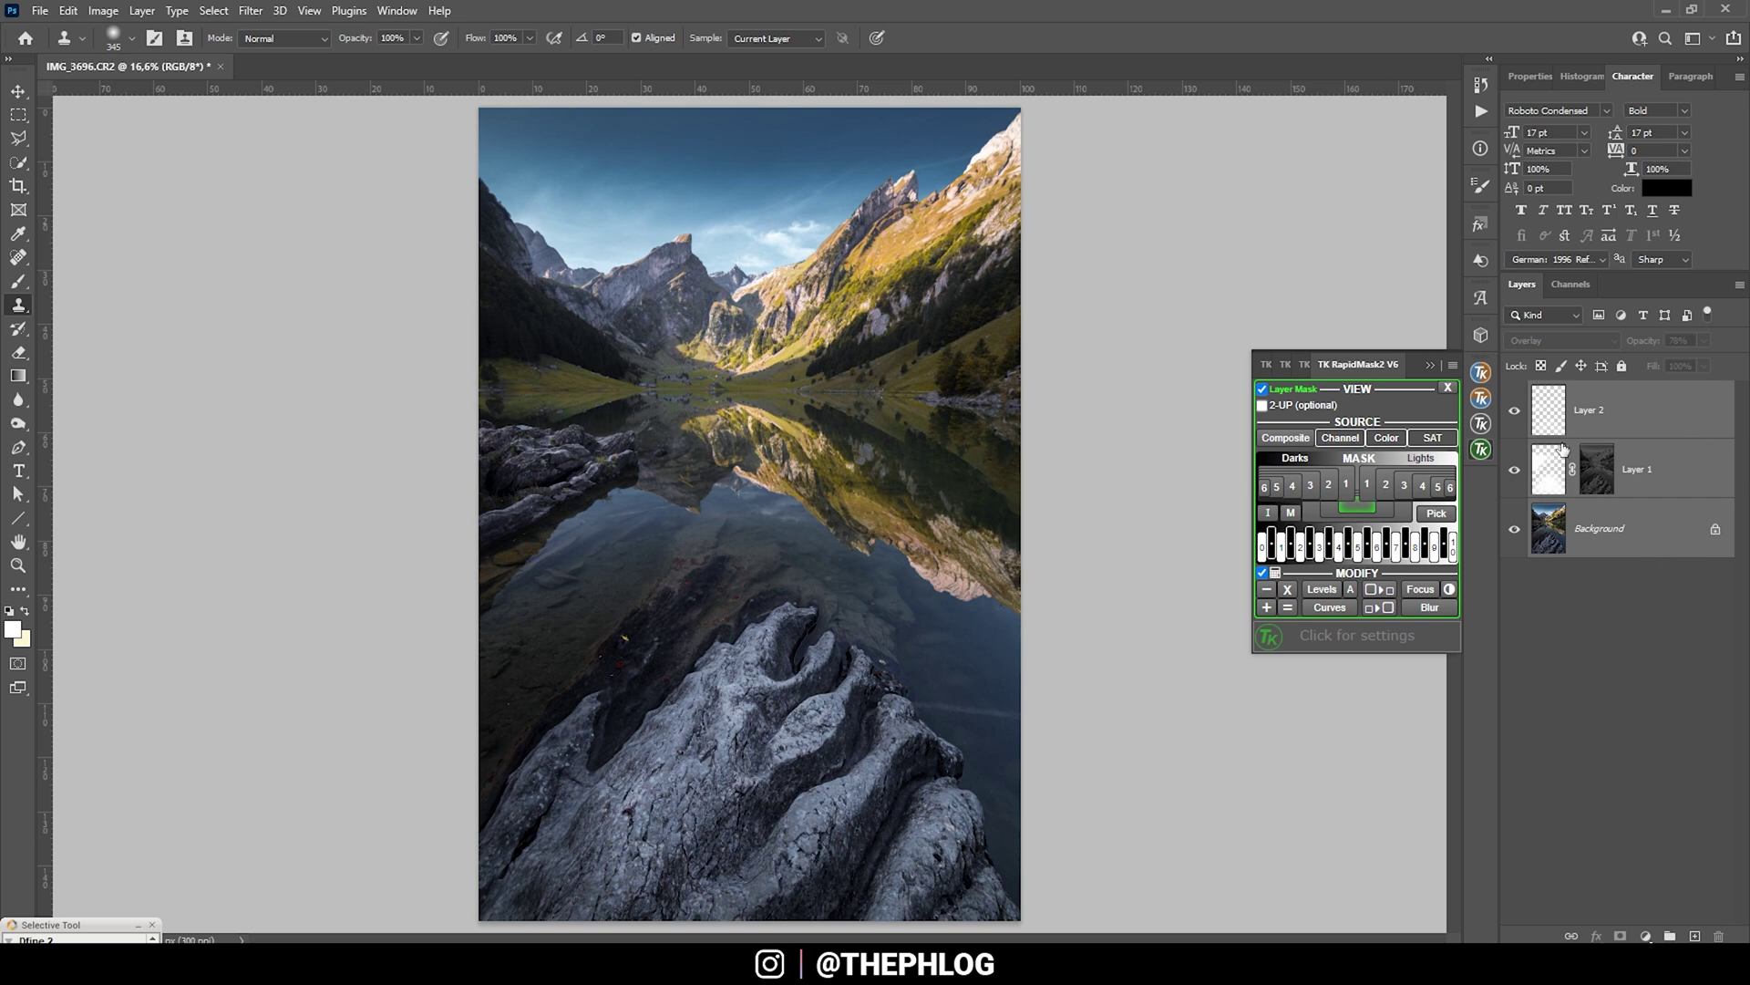
pyautogui.hotkey('ctrl', 'e')
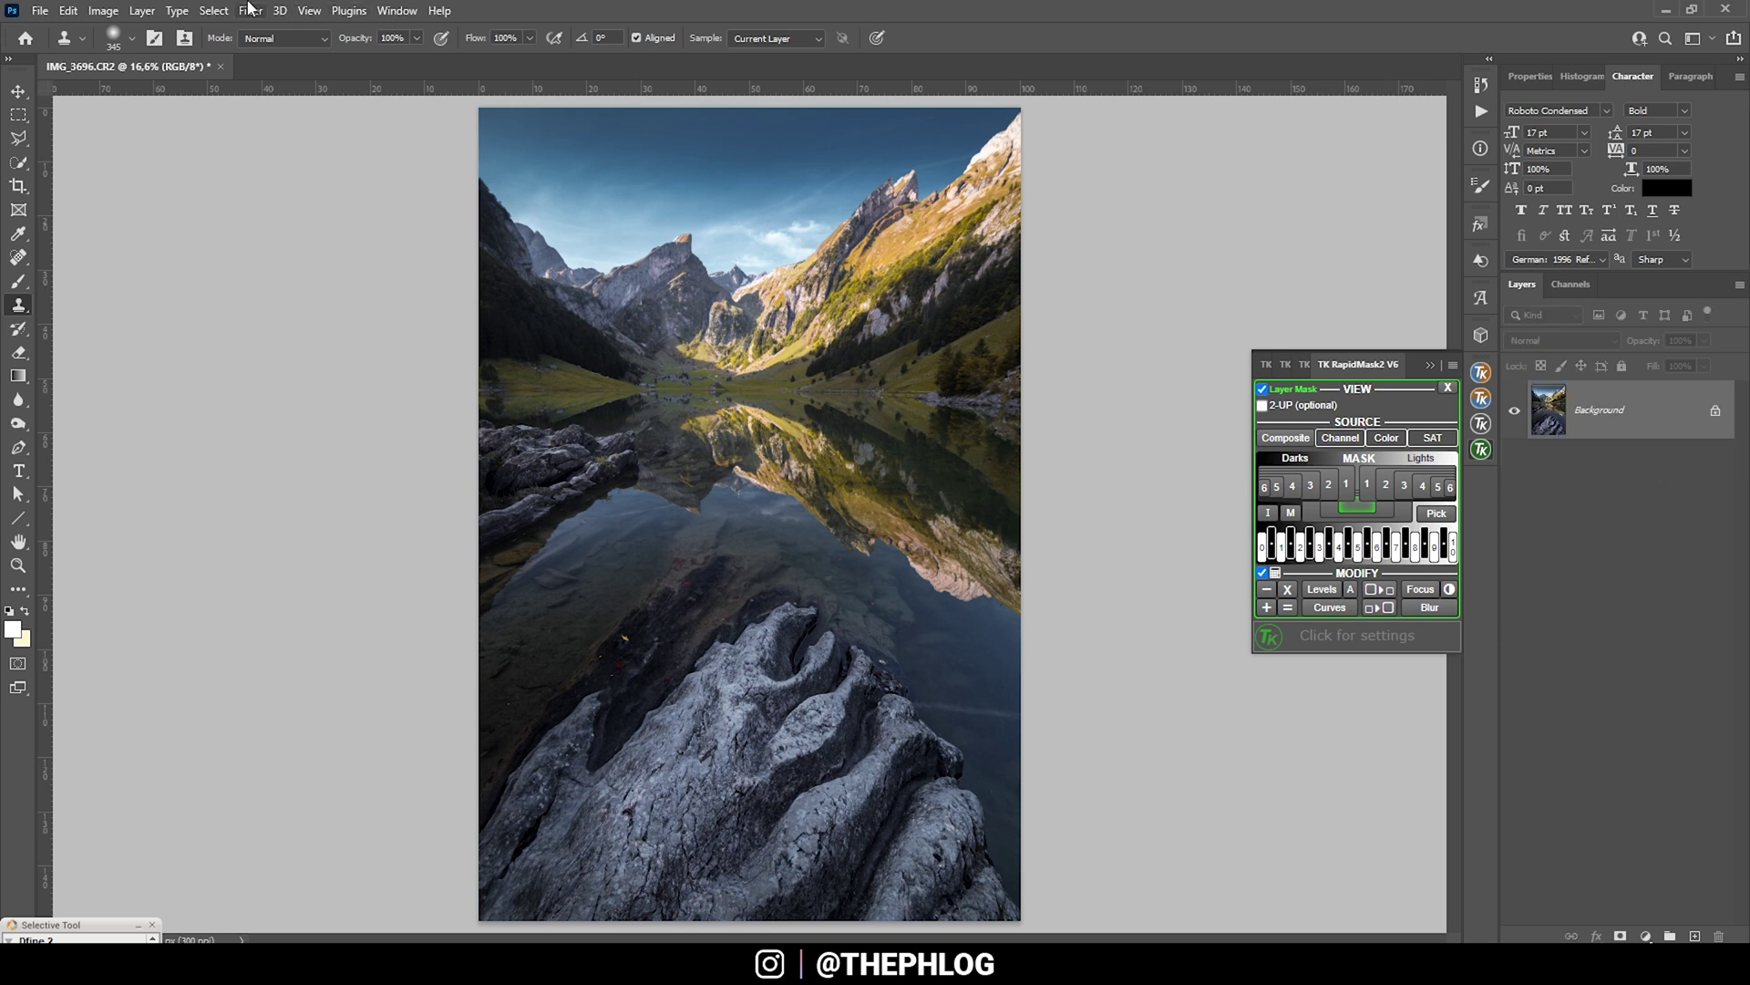
pyautogui.click(251, 11)
# Launch Color Efex Pro 4 and apply the Polarisation filter, adjusting its strength.
pyautogui.moveTo(390, 437)
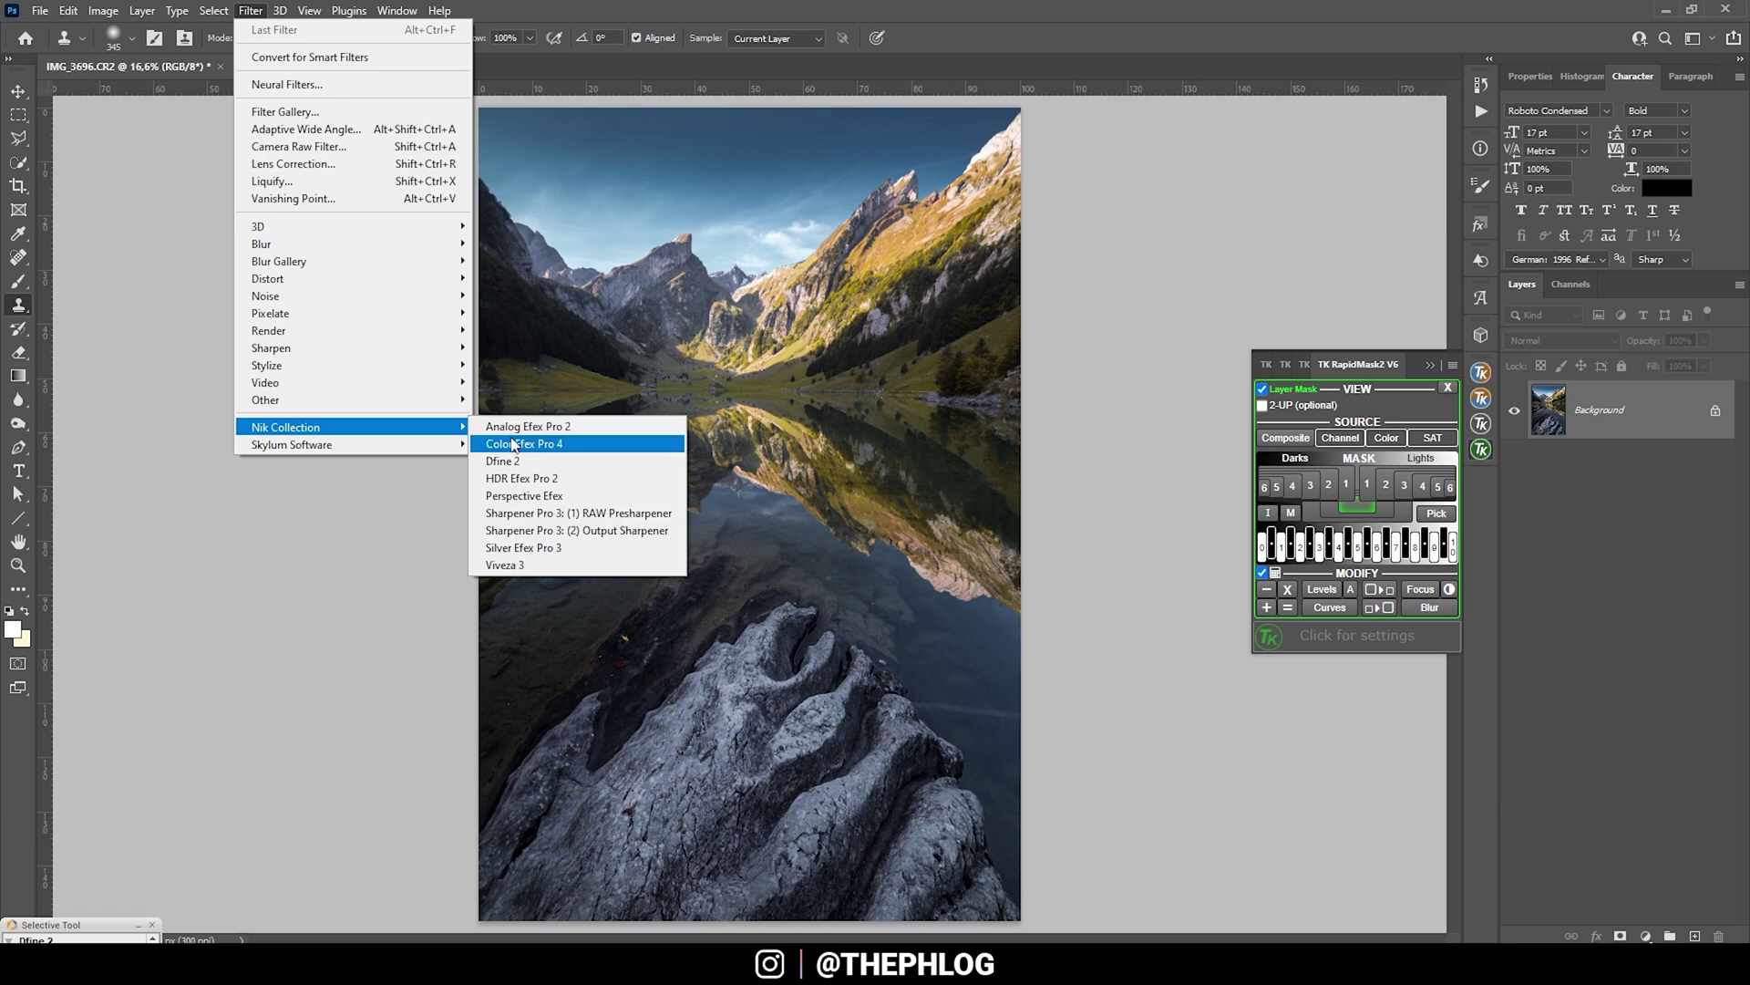
pyautogui.click(512, 447)
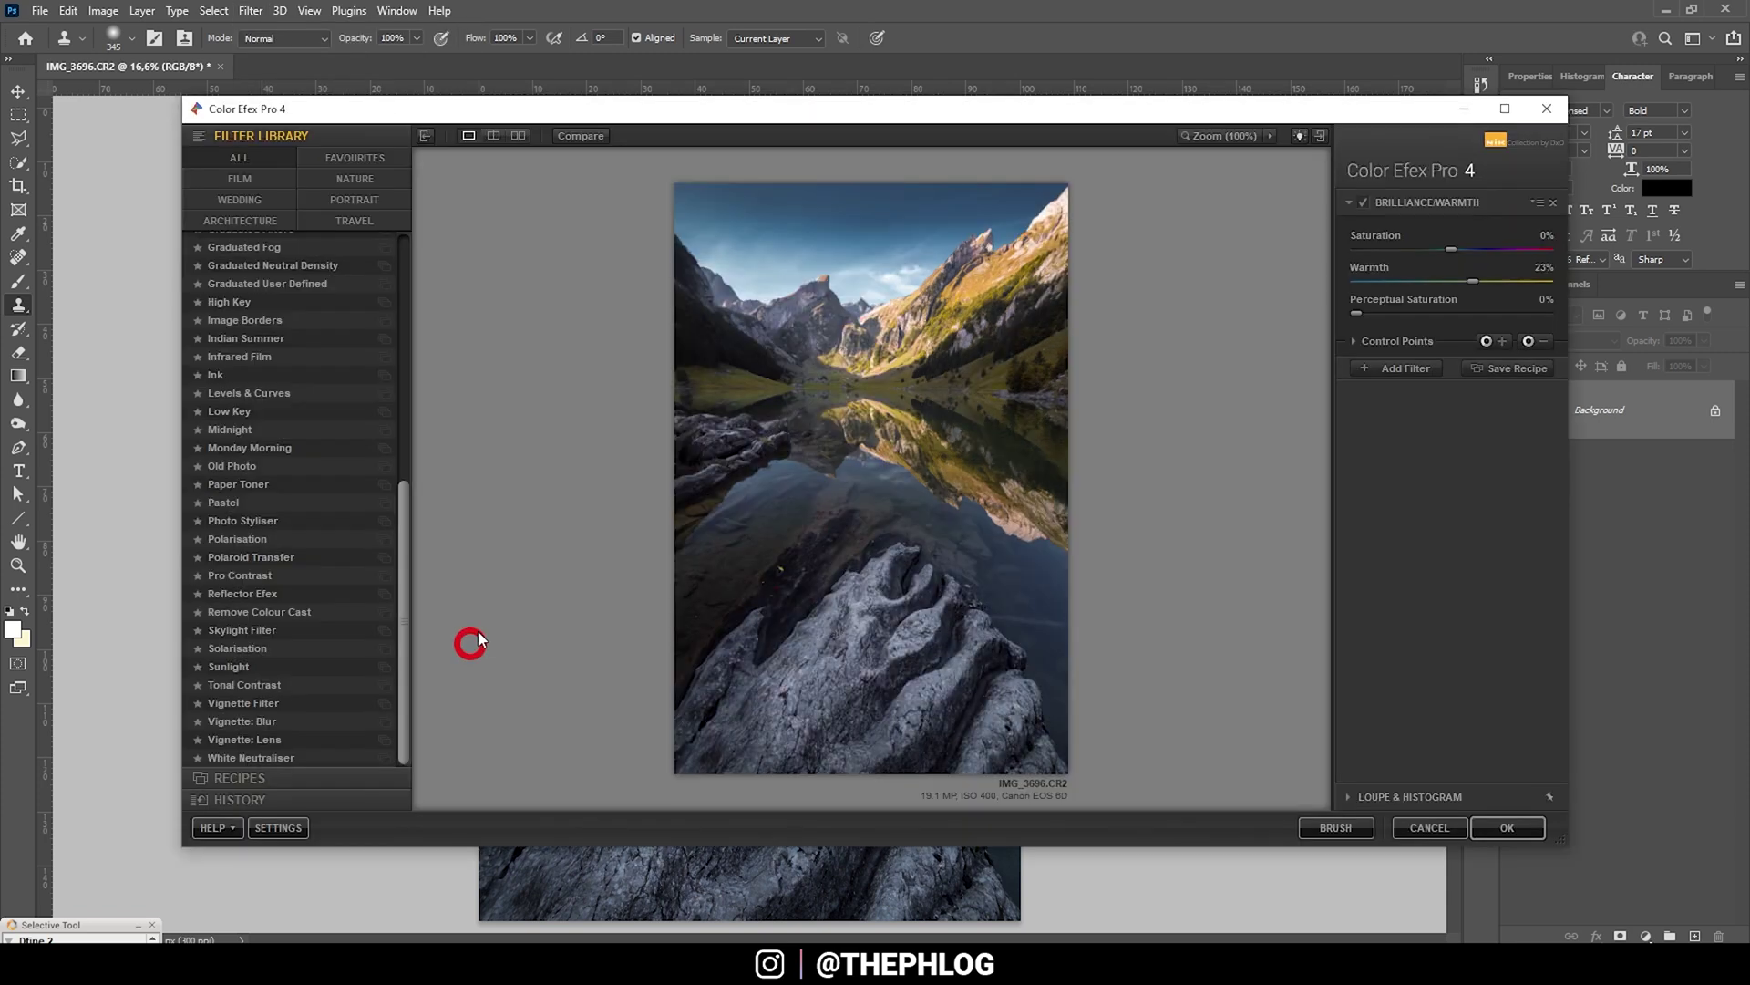
pyautogui.click(272, 541)
pyautogui.moveTo(1379, 280)
pyautogui.mouseDown()
pyautogui.moveTo(1474, 277)
pyautogui.moveTo(1283, 271)
pyautogui.moveTo(1486, 284)
pyautogui.moveTo(1336, 292)
pyautogui.moveTo(1398, 291)
pyautogui.moveTo(1397, 307)
pyautogui.moveTo(1362, 293)
pyautogui.moveTo(1415, 285)
pyautogui.moveTo(1383, 286)
pyautogui.mouseUp()
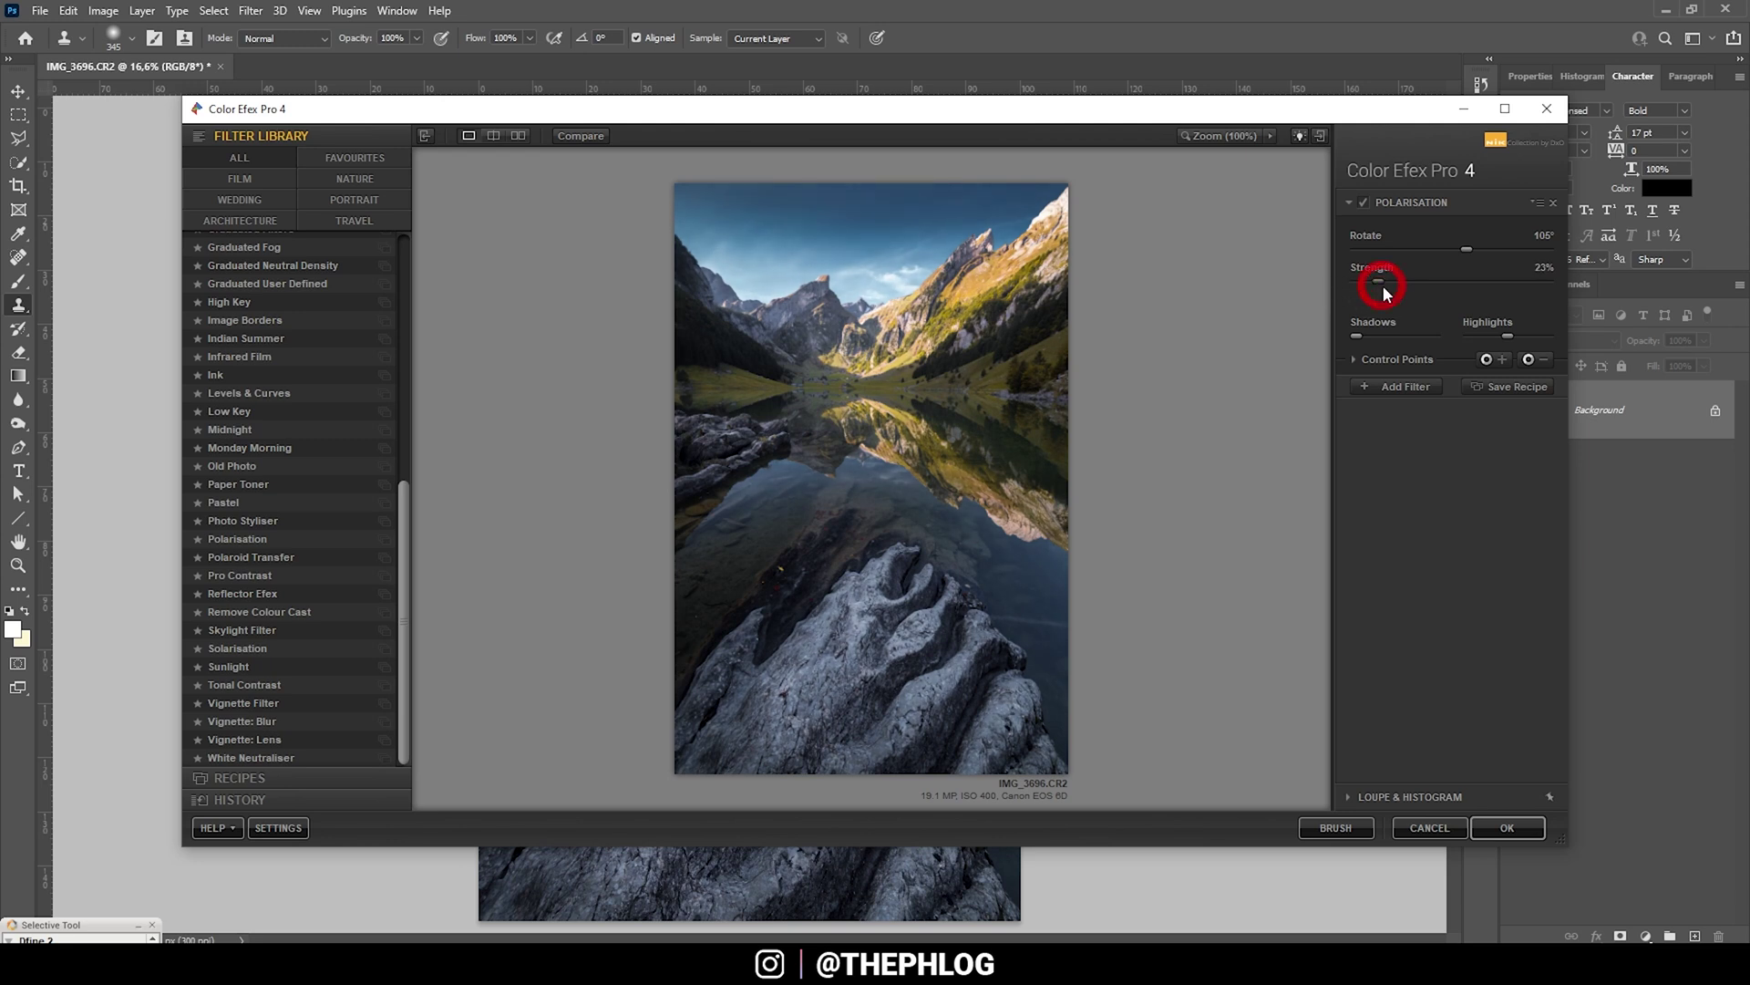
# Add Pro Contrast with Dynamic Contrast around 12% and apply the filters back to Photoshop.
pyautogui.click(1421, 387)
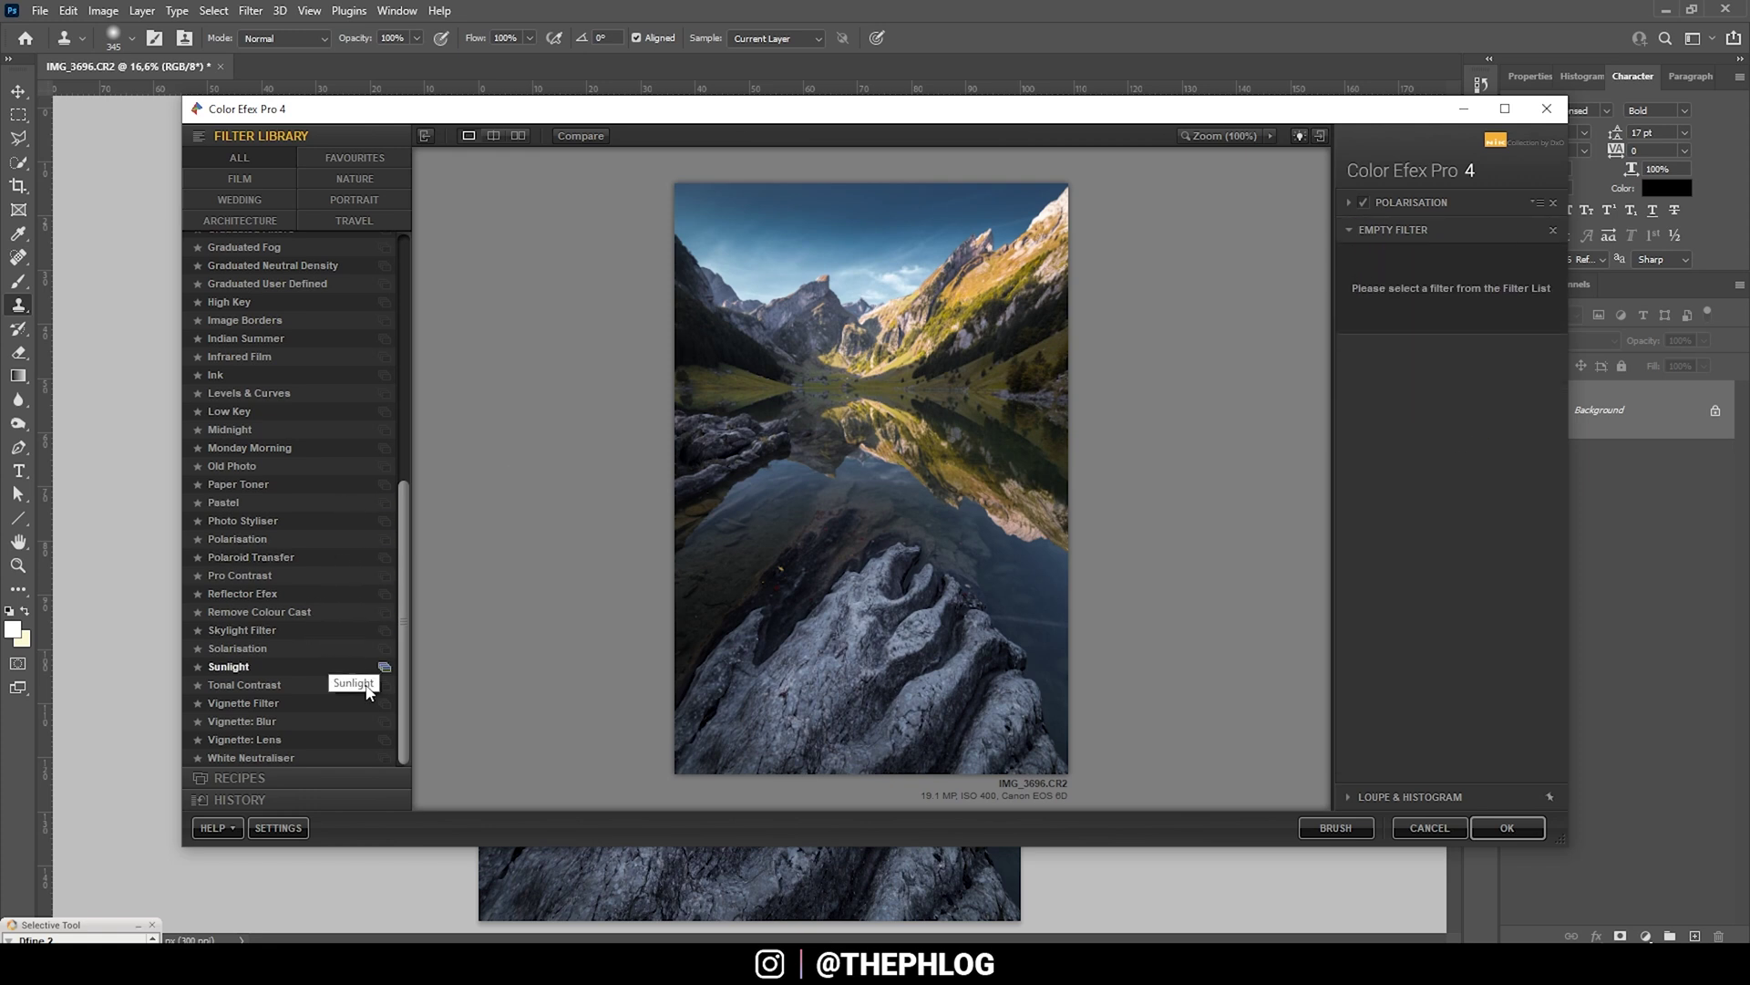
pyautogui.click(264, 575)
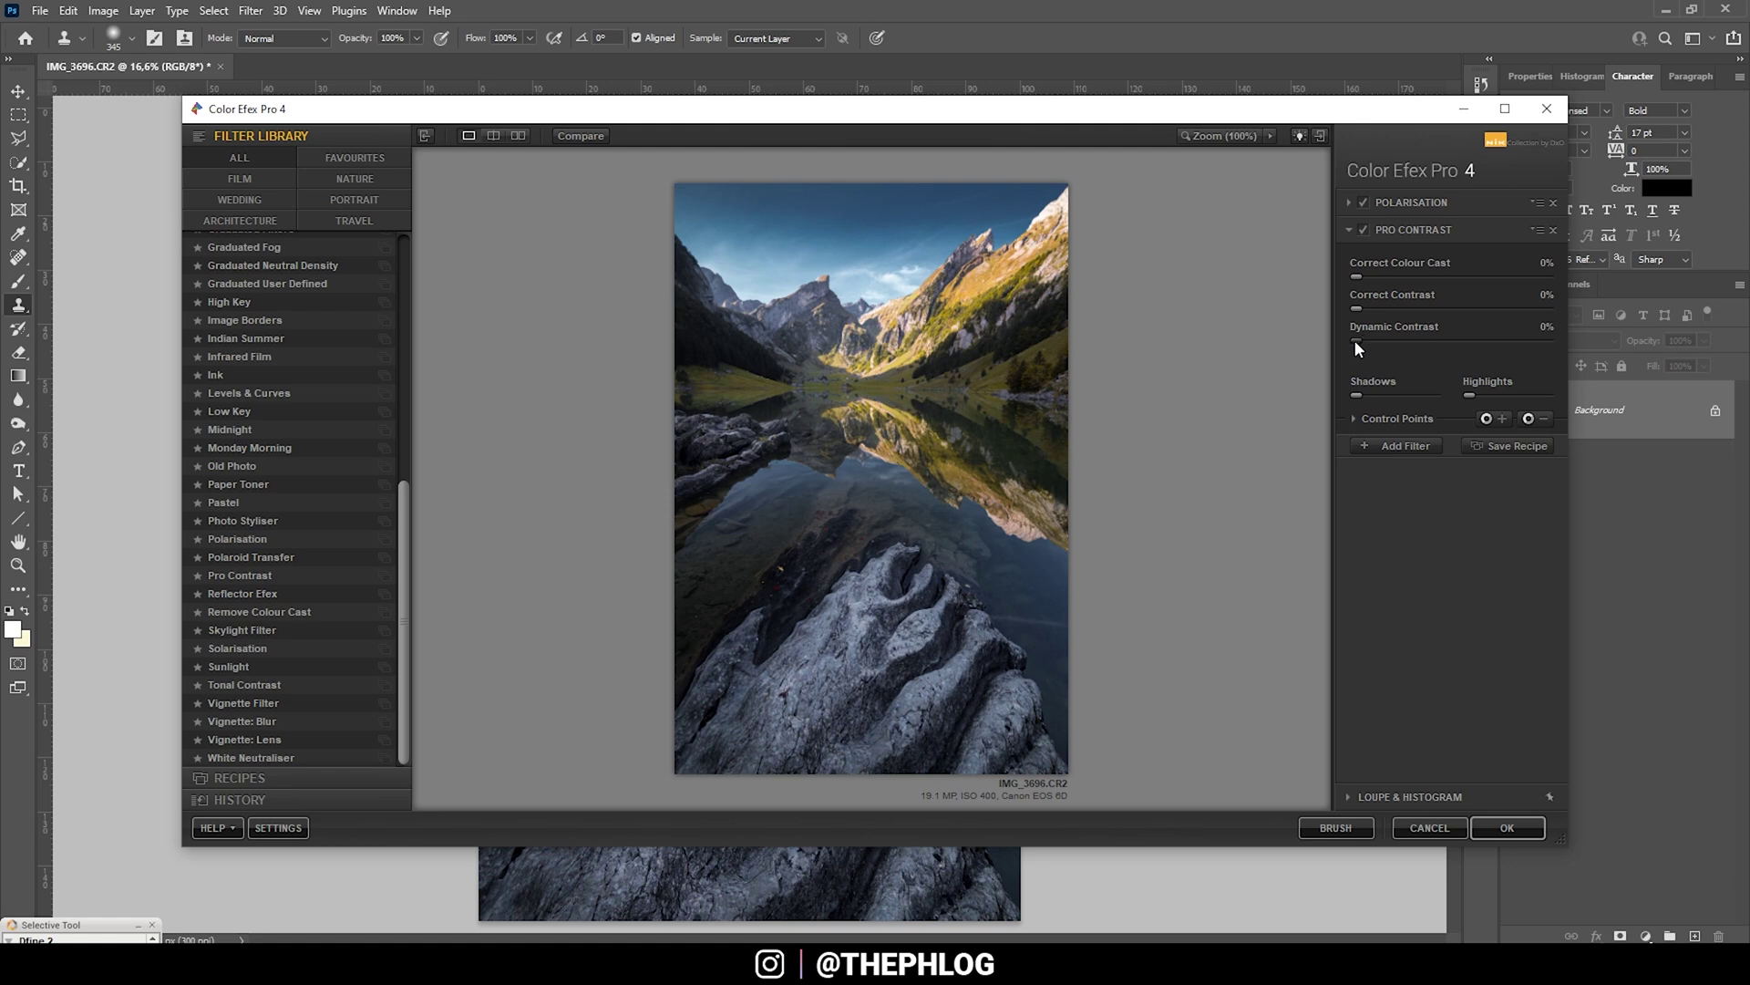
pyautogui.moveTo(1369, 330); pyautogui.dragTo(1405, 340)
pyautogui.click(1364, 229)
pyautogui.click(1364, 230)
pyautogui.click(1363, 230)
pyautogui.click(1363, 230)
pyautogui.moveTo(1404, 345); pyautogui.dragTo(1377, 339)
pyautogui.click(1378, 342)
pyautogui.click(1507, 827)
pyautogui.click(1582, 76)
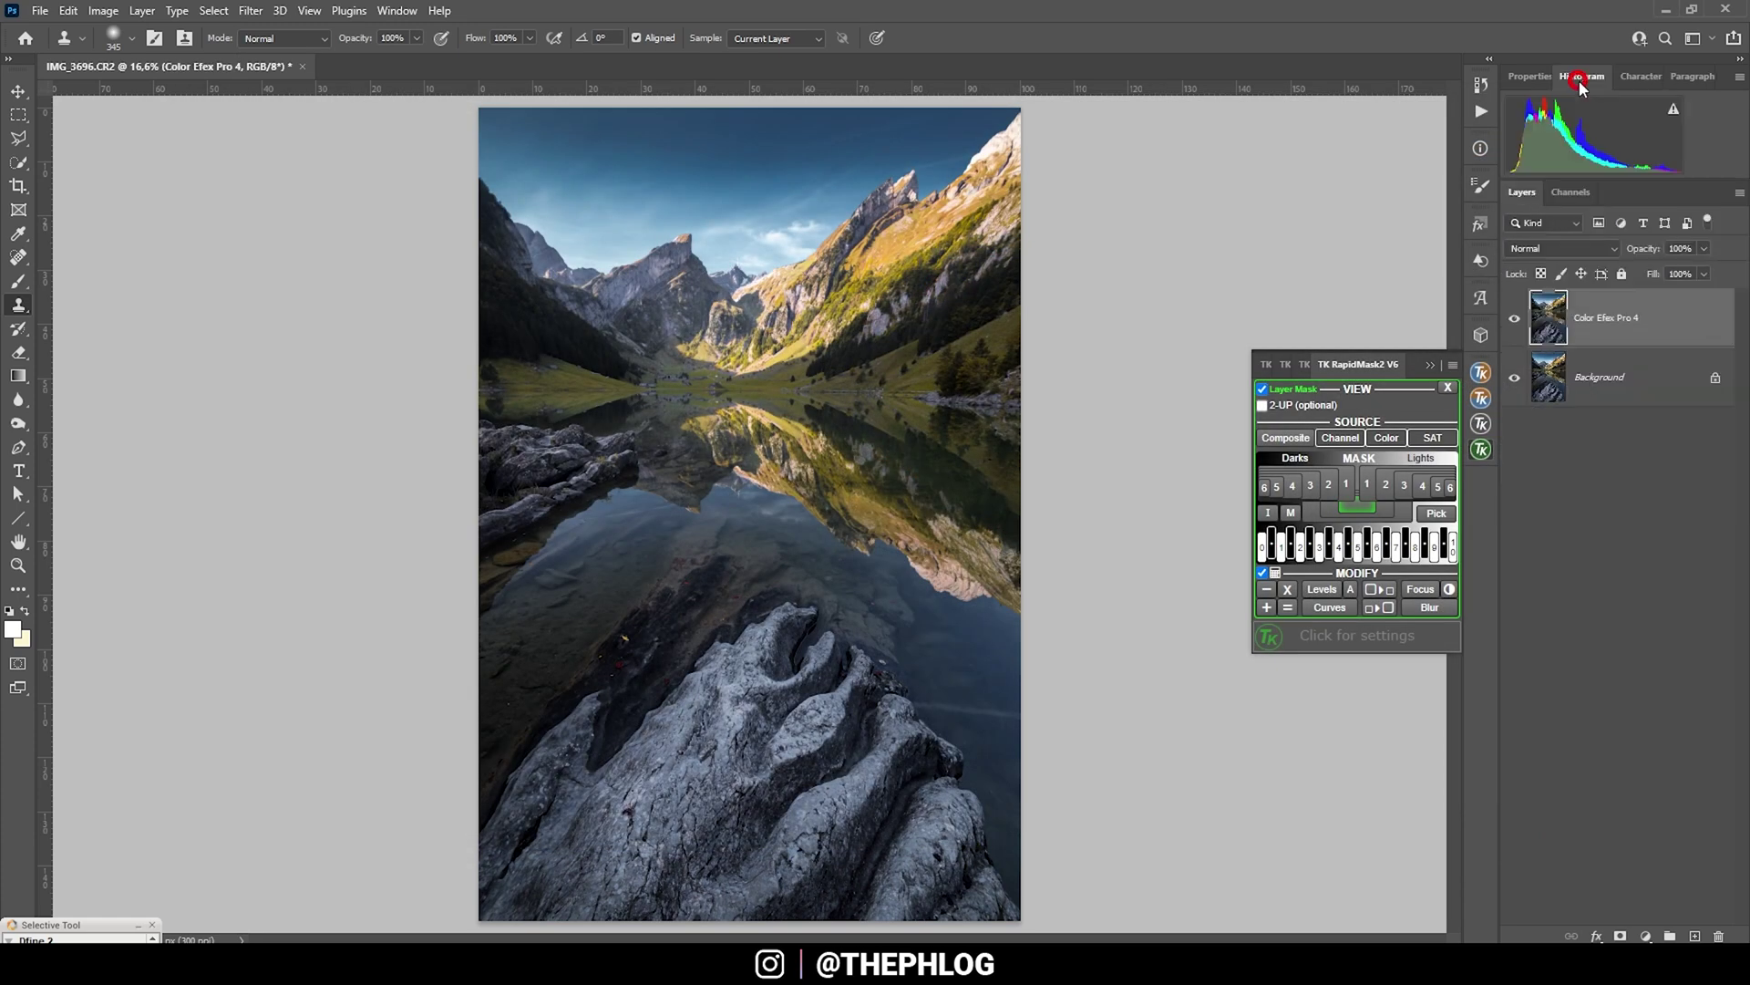